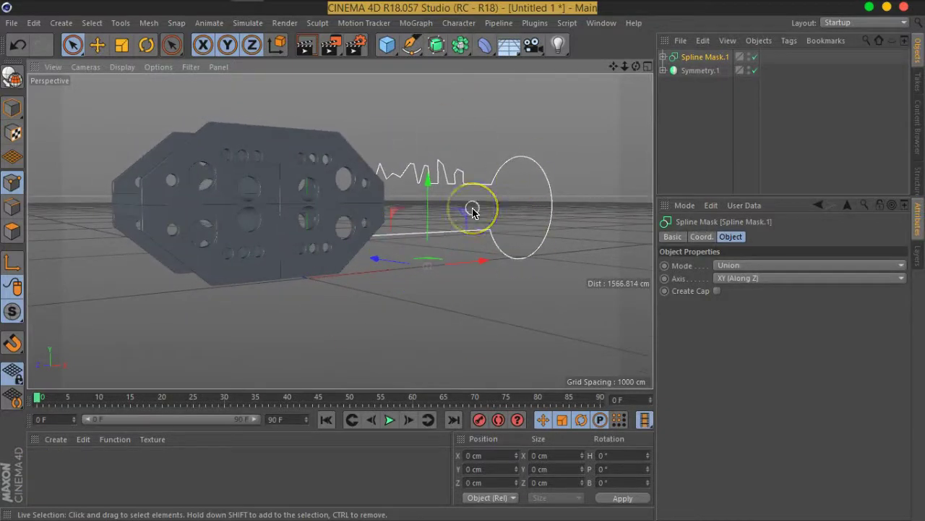
- Create a new empty project, then switch back to the Untitled 1 project
click(12, 22)
click(18, 44)
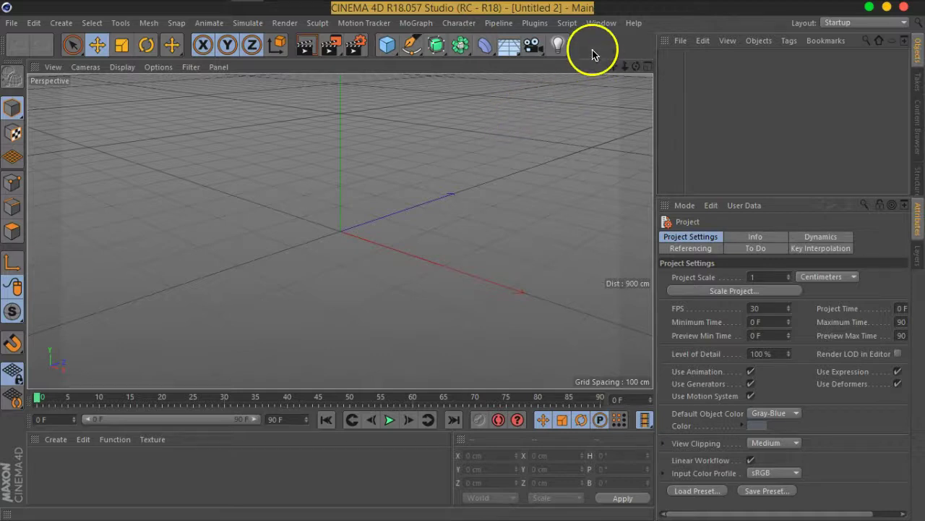
click(601, 23)
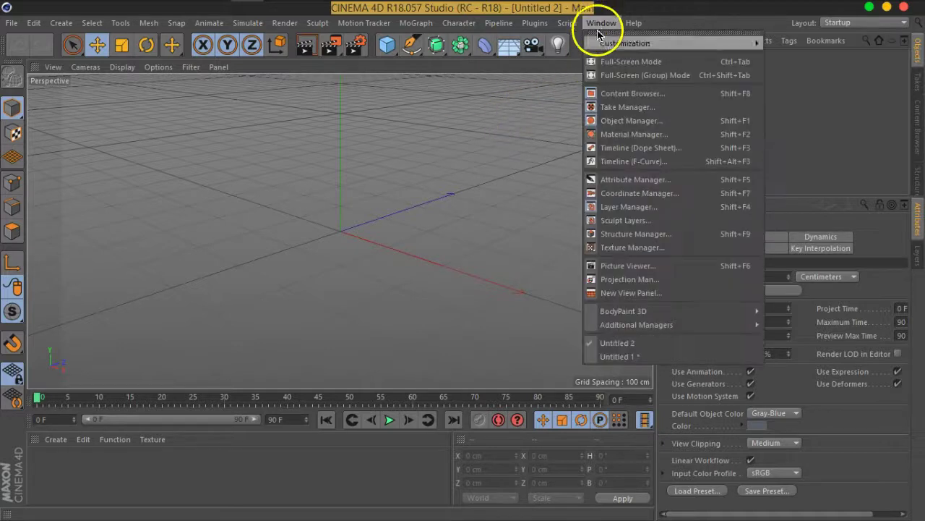
click(618, 359)
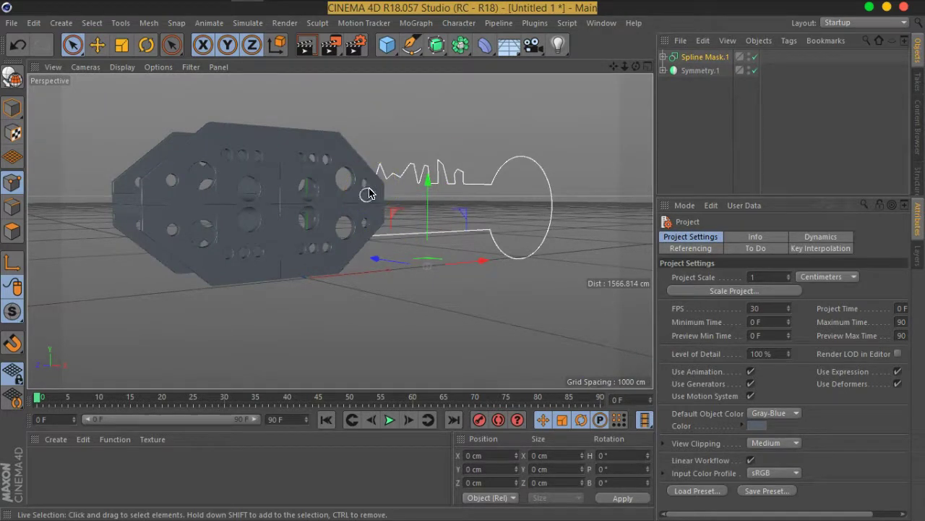
- Close Untitled 1 without saving its changes
click(9, 23)
click(30, 106)
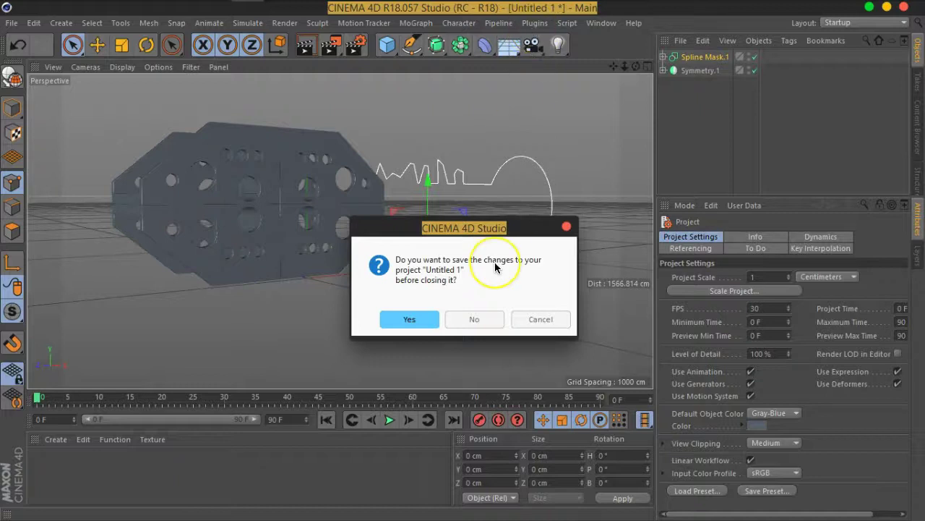
click(477, 319)
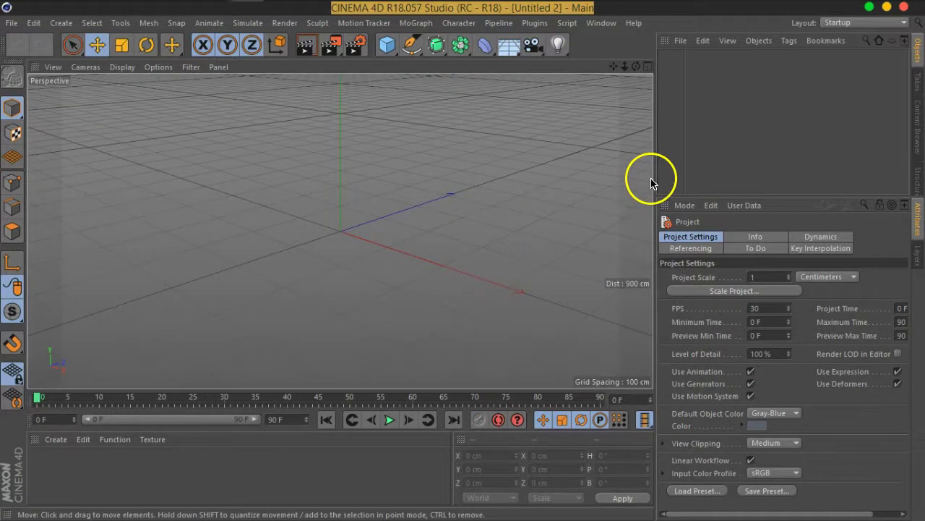
drag(653, 177, 664, 176)
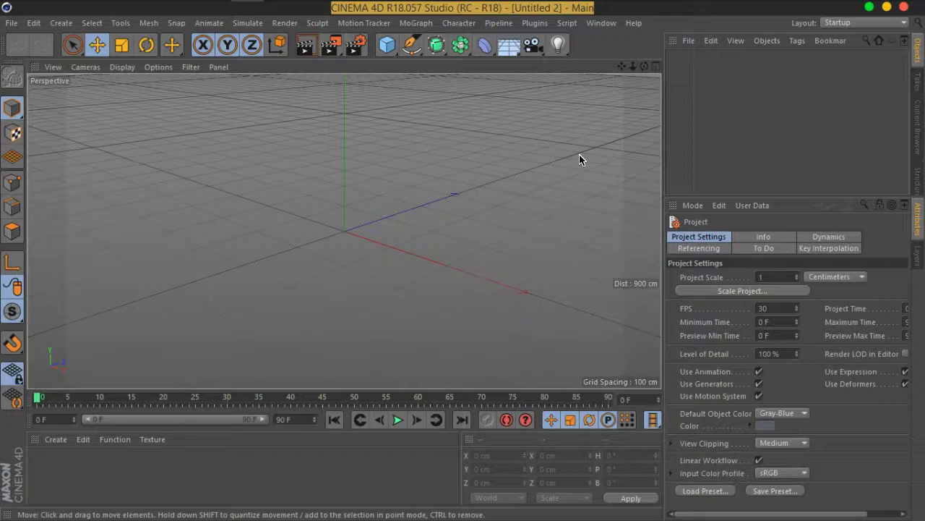
- Add a Helix spline to the scene
click(410, 48)
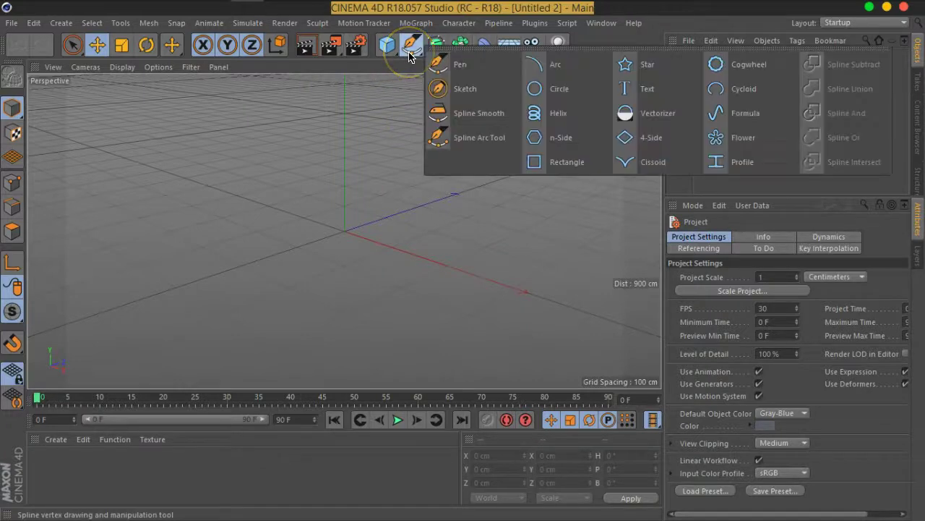
click(551, 110)
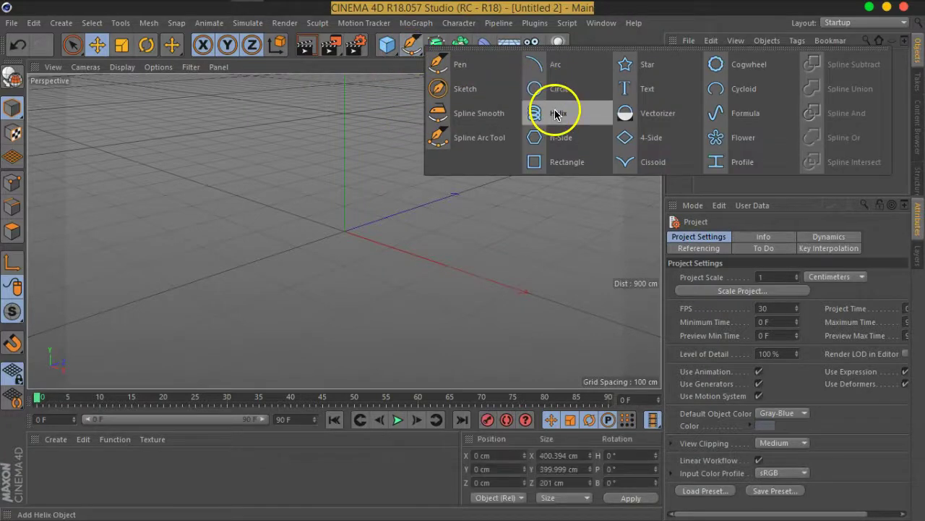
alt+drag(469, 253, 429, 240)
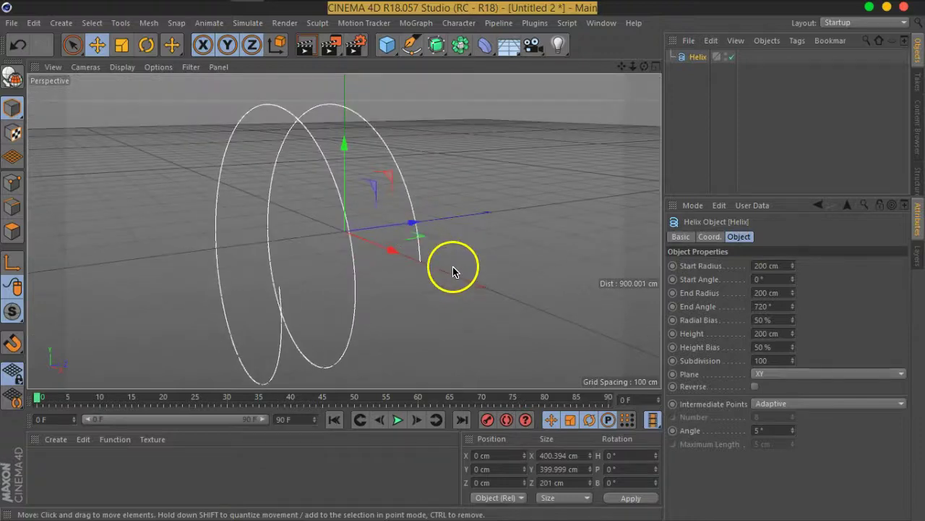
- Set the helix start radius to 100 cm, start angle to -579°, and intermediate points to Natural
mouse_move(793, 269)
mouse_down()
mouse_move(791, 227)
mouse_move(800, 327)
mouse_up()
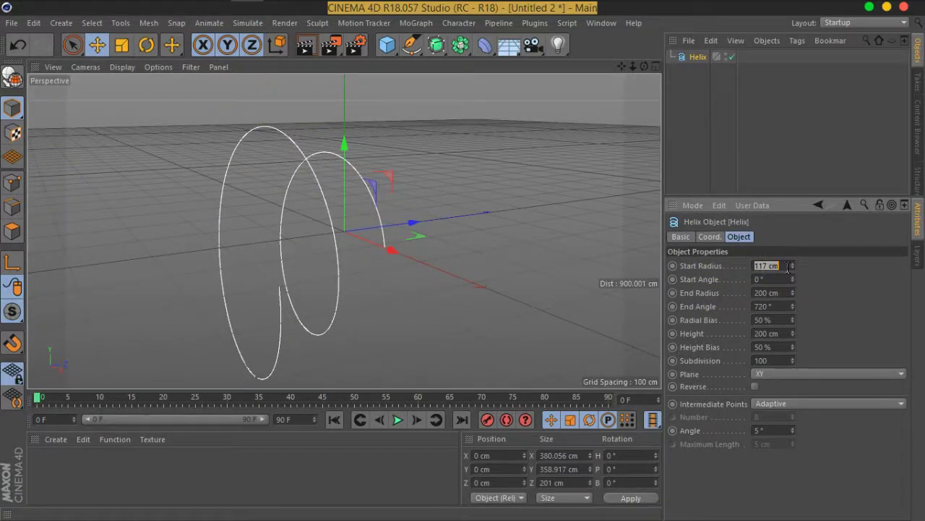
text(0)
key(Return)
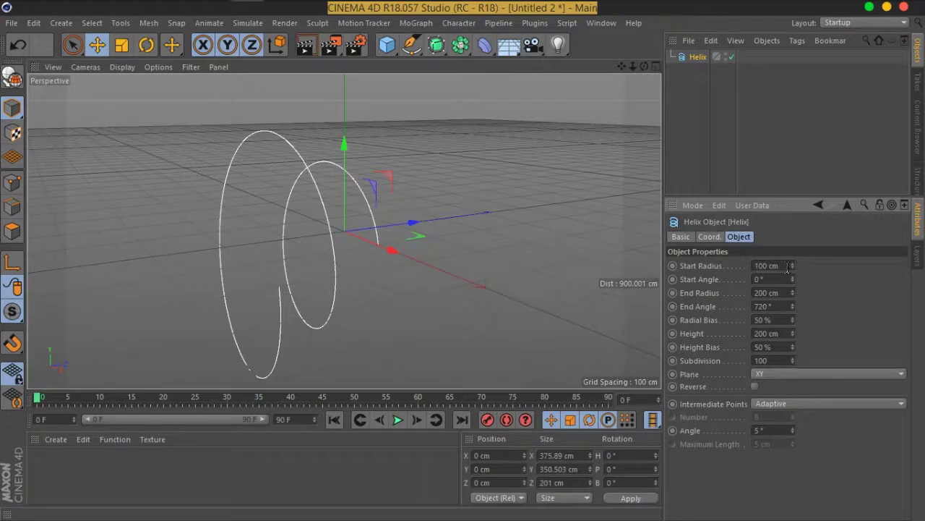
drag(794, 282, 808, 517)
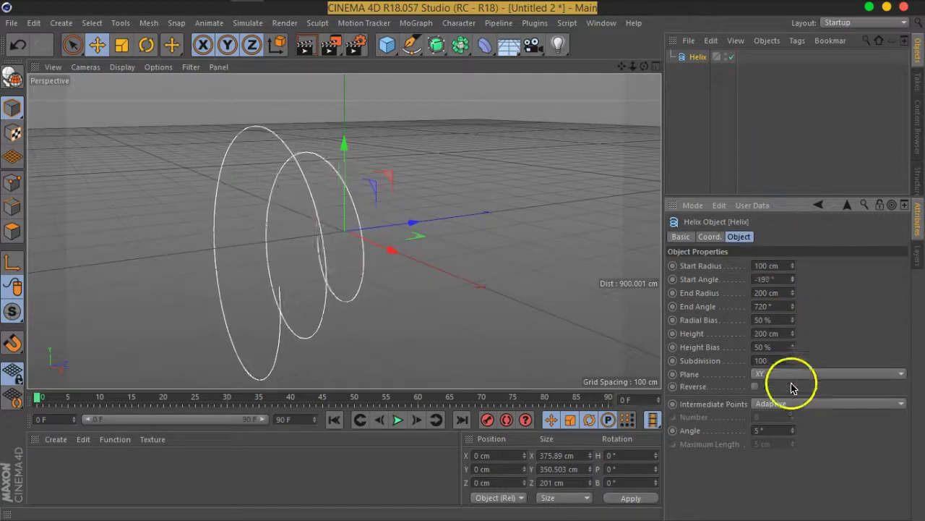
drag(793, 281, 800, 314)
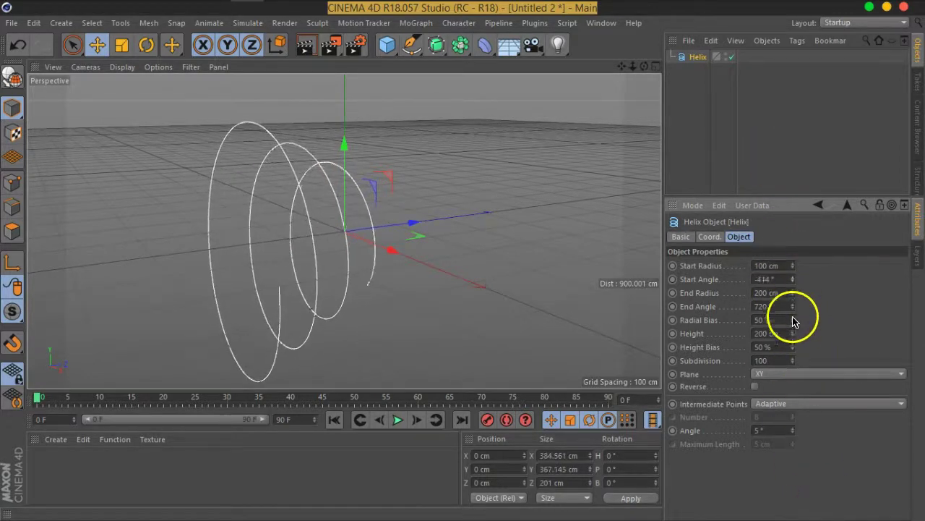
click(793, 403)
click(794, 417)
drag(794, 280, 793, 352)
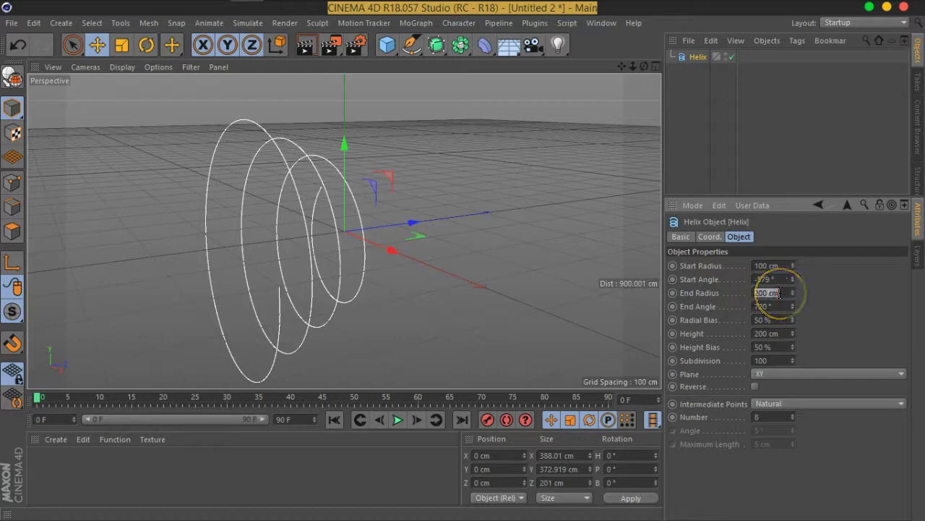
- Set the helix end radius to 100 cm and raise the end angle to 1982°
text(100)
key(Return)
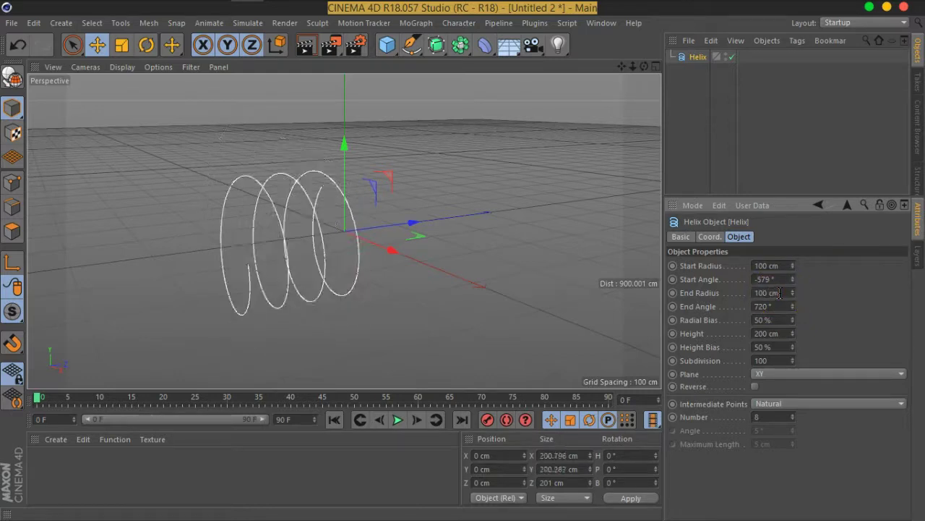
drag(793, 308, 770, 34)
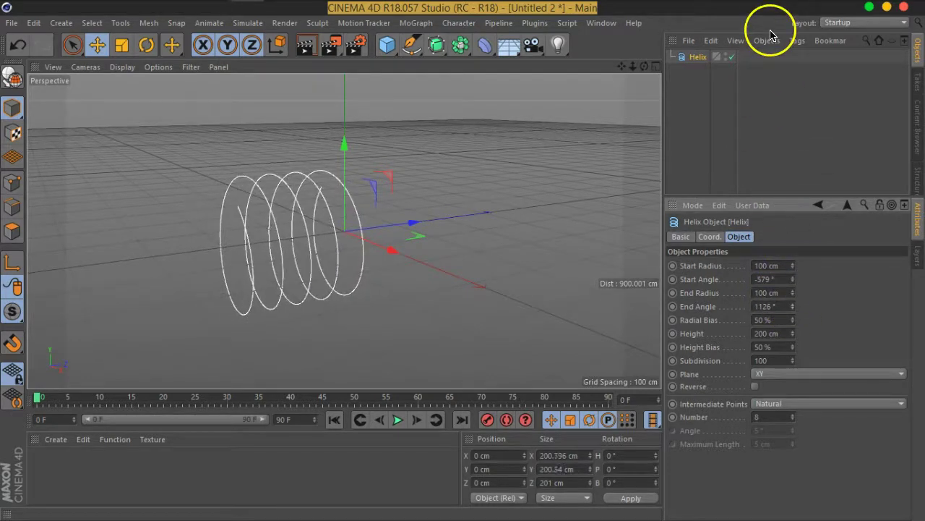
mouse_move(795, 311)
mouse_down()
mouse_move(785, 78)
mouse_move(790, 240)
mouse_up()
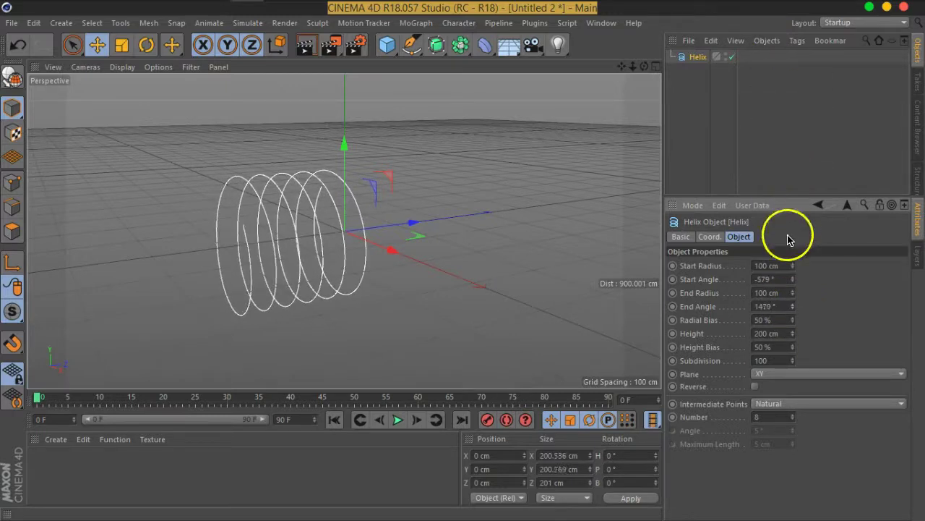
mouse_move(796, 309)
mouse_down()
mouse_move(785, 45)
mouse_move(805, 243)
mouse_move(795, 331)
mouse_up()
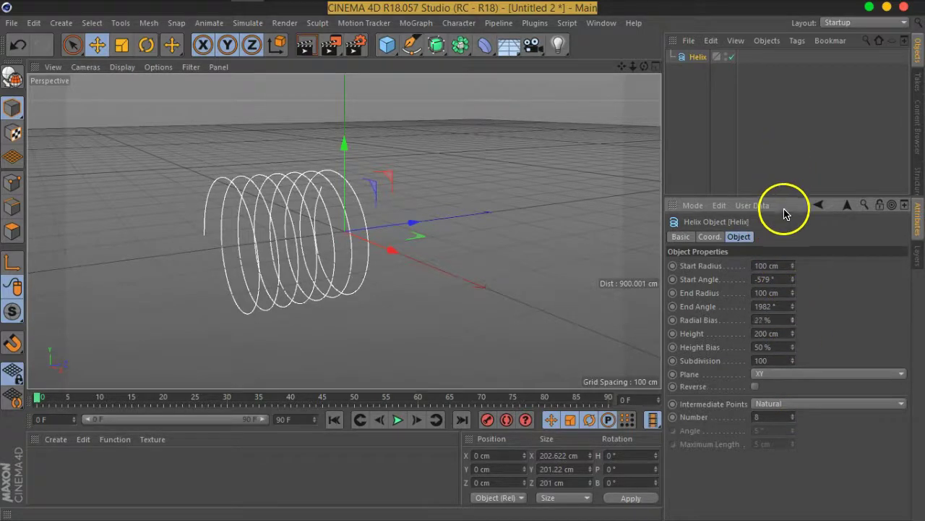
- Stretch the helix to 412 cm tall with 100% radial bias and 71% height bias
mouse_move(793, 341)
mouse_down()
mouse_move(808, 311)
mouse_move(795, 161)
mouse_move(801, 268)
mouse_move(801, 193)
mouse_up()
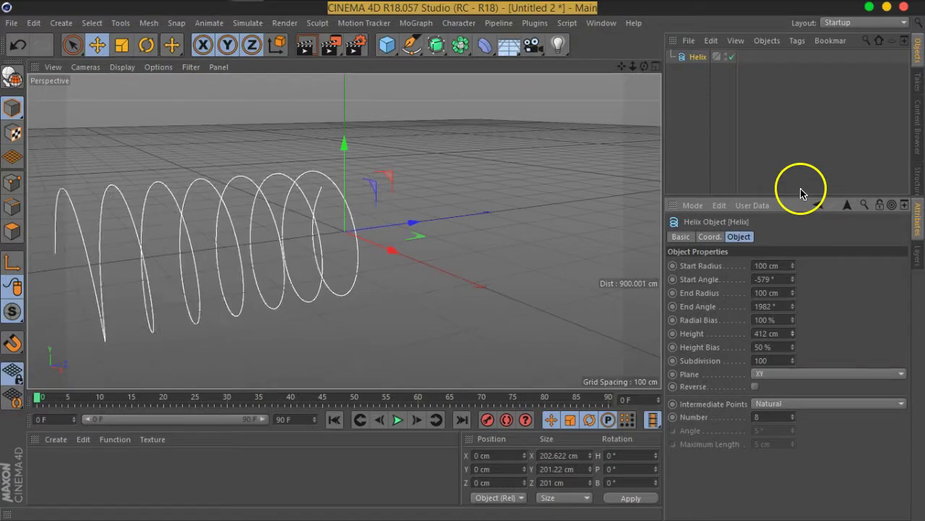
mouse_move(793, 352)
mouse_down()
mouse_move(793, 308)
mouse_move(801, 373)
mouse_move(798, 320)
mouse_move(791, 335)
mouse_move(798, 319)
mouse_move(799, 327)
mouse_up()
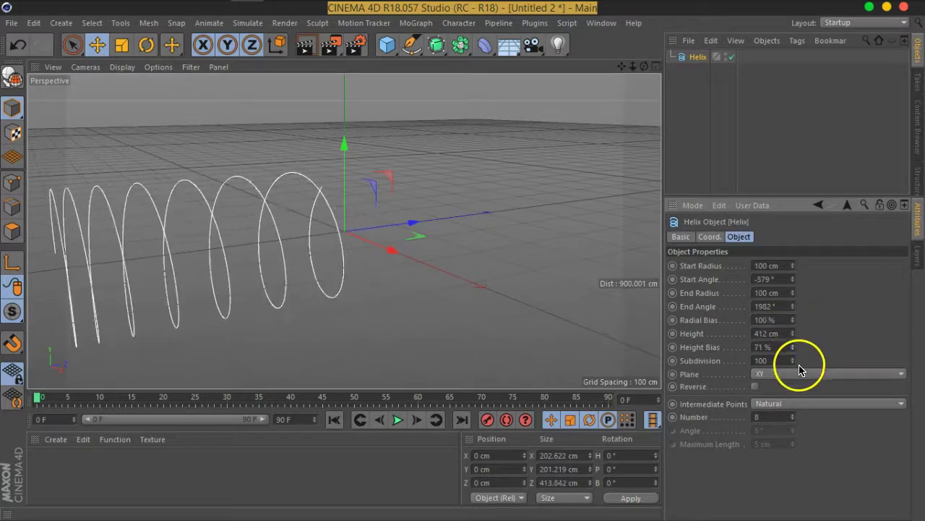
mouse_move(296, 162)
alt+mouse_down()
mouse_move(397, 161)
mouse_move(431, 189)
alt+mouse_up()
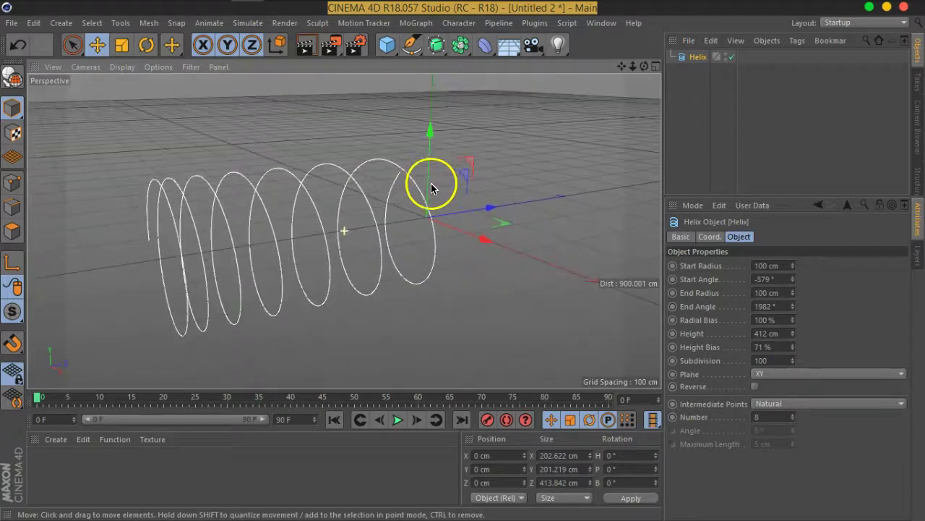
- Set the helix subdivision to 48 and zoom in on the spring
drag(791, 361, 794, 422)
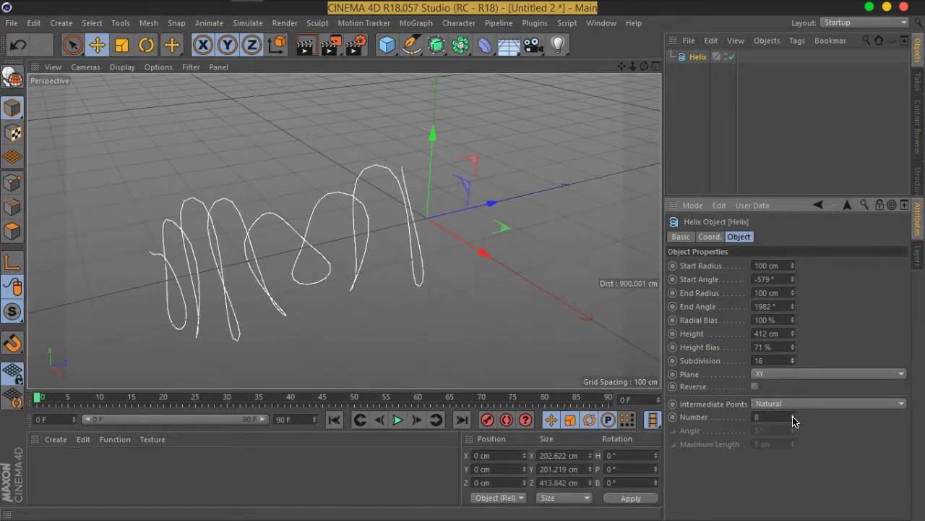
drag(794, 422, 793, 400)
mouse_move(366, 233)
alt+mouse_down()
mouse_move(403, 196)
mouse_move(372, 258)
mouse_move(395, 215)
mouse_move(427, 201)
mouse_move(292, 196)
mouse_move(450, 207)
mouse_move(429, 211)
mouse_move(424, 181)
mouse_move(413, 221)
mouse_move(445, 172)
mouse_move(458, 196)
alt+mouse_up()
scroll(416, 212, up, 1)
scroll(405, 212, up, 1)
scroll(386, 199, up, 1)
scroll(433, 195, up, 1)
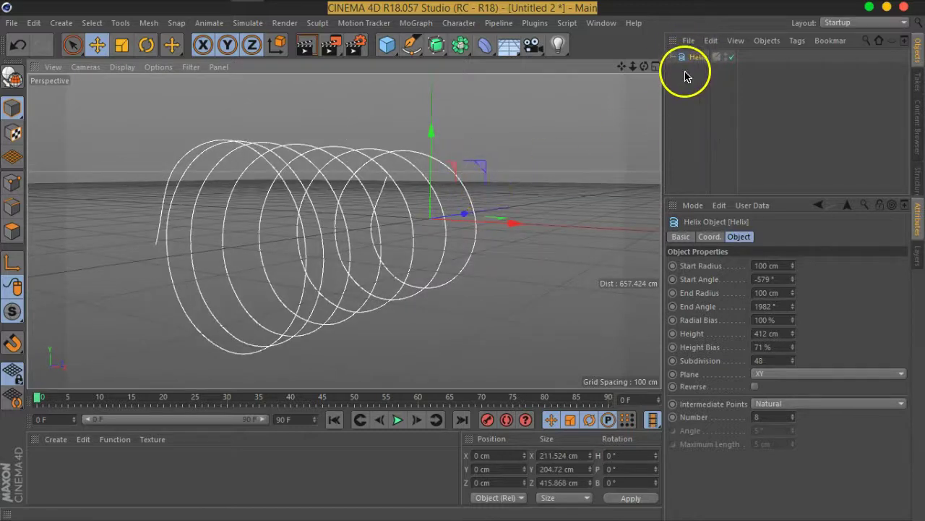
- Add a Sweep generator to the Object Manager beside the Helix
drag(436, 45, 587, 65)
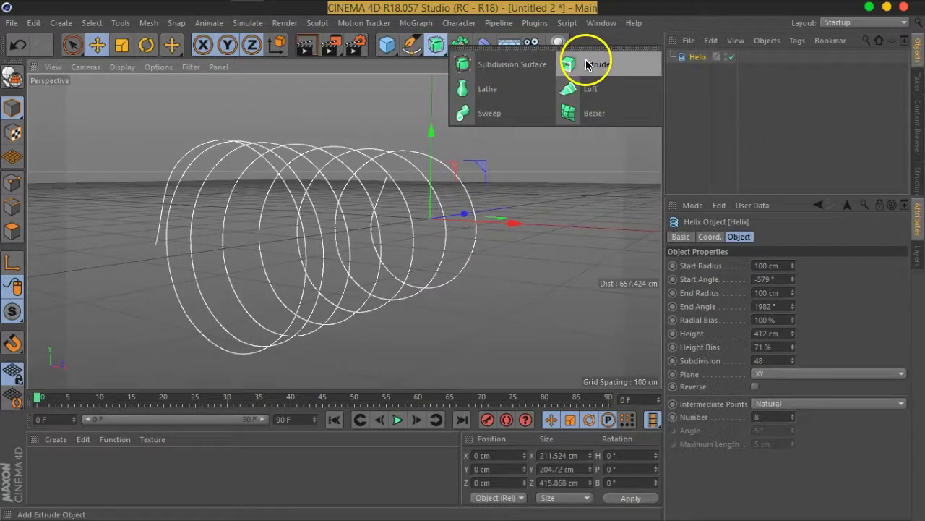
click(497, 116)
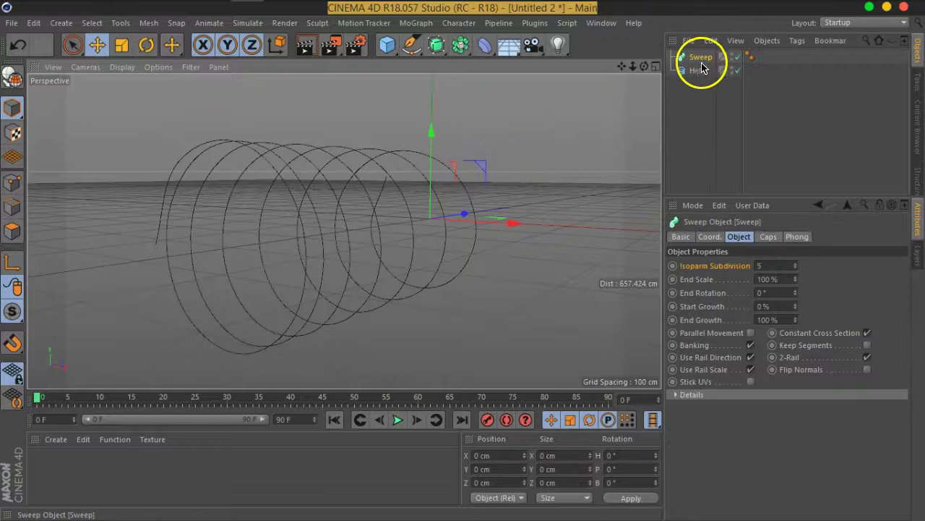
drag(699, 63, 699, 64)
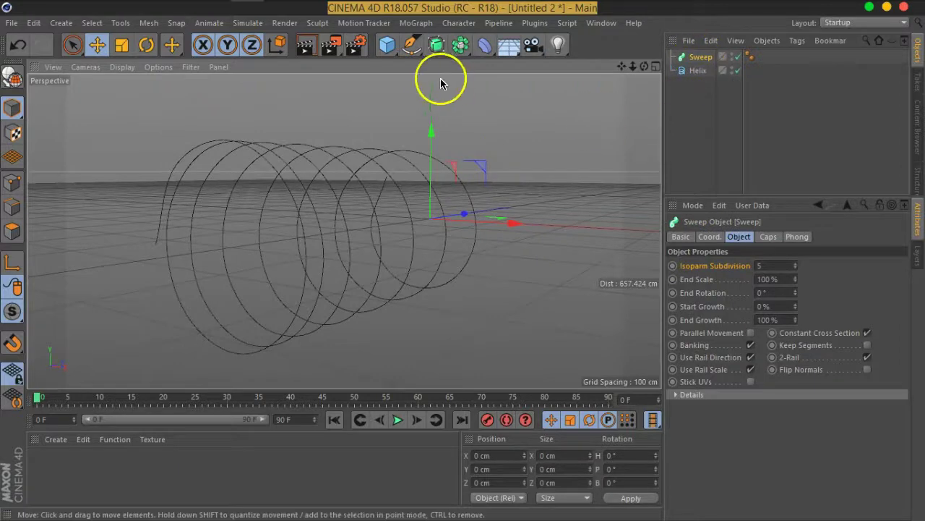
click(414, 46)
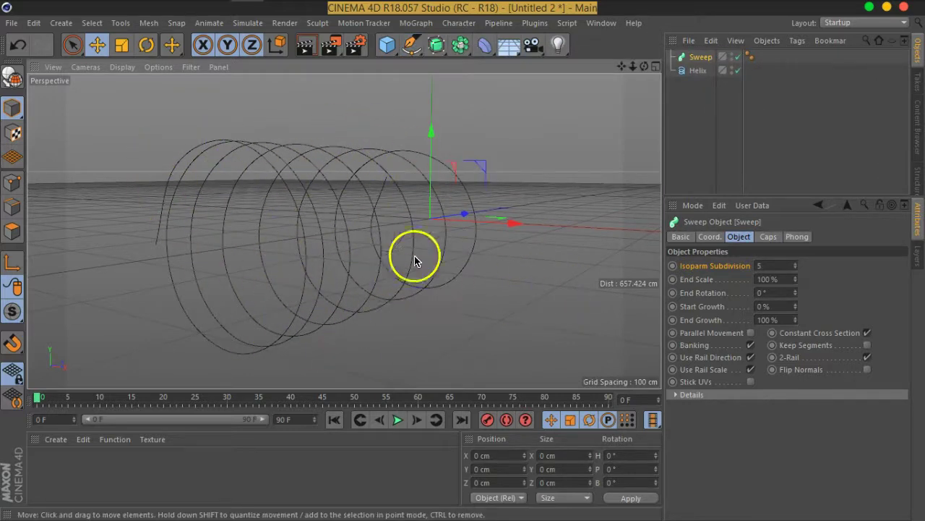
click(410, 45)
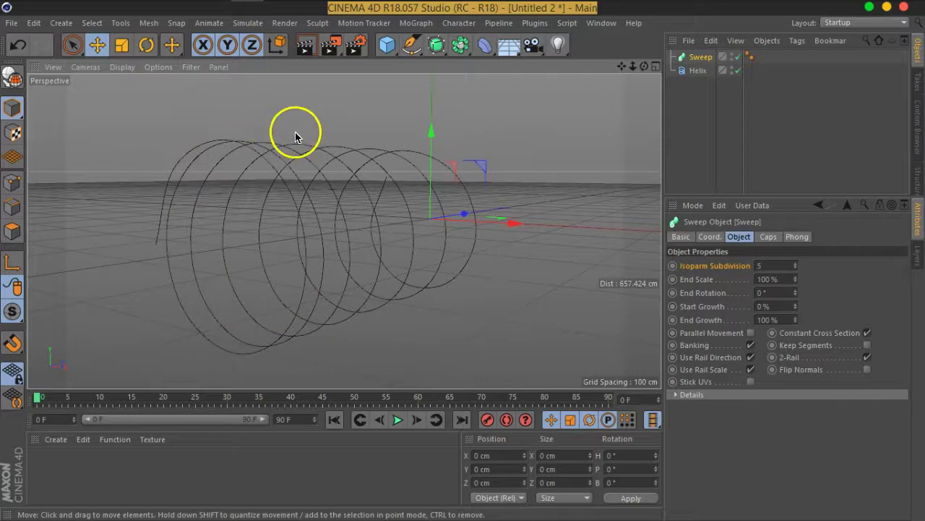
- Add a Circle spline with a 2 cm radius
click(419, 57)
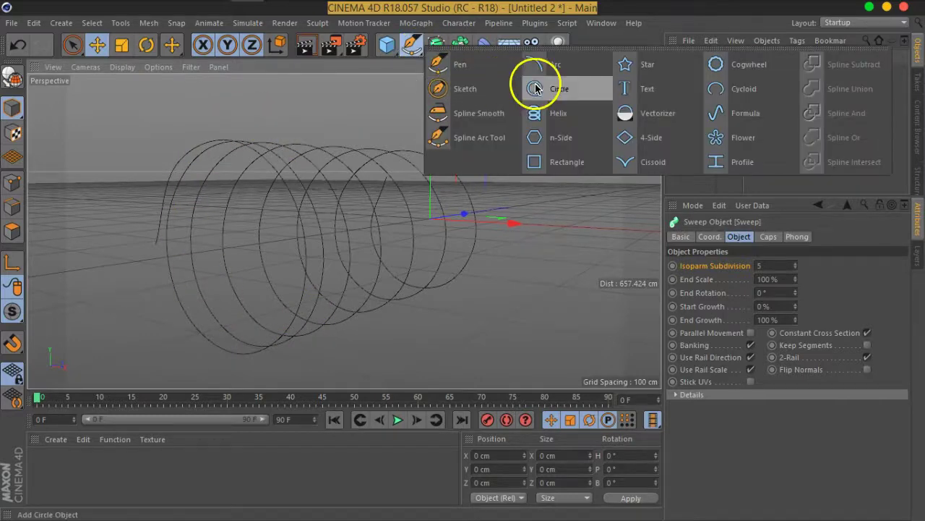
click(541, 88)
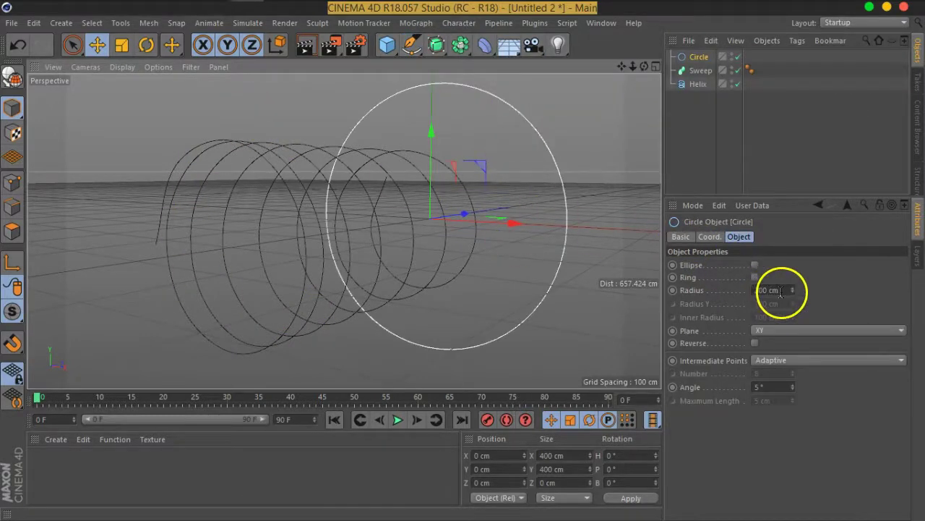
drag(780, 291, 731, 298)
text(2)
key(Return)
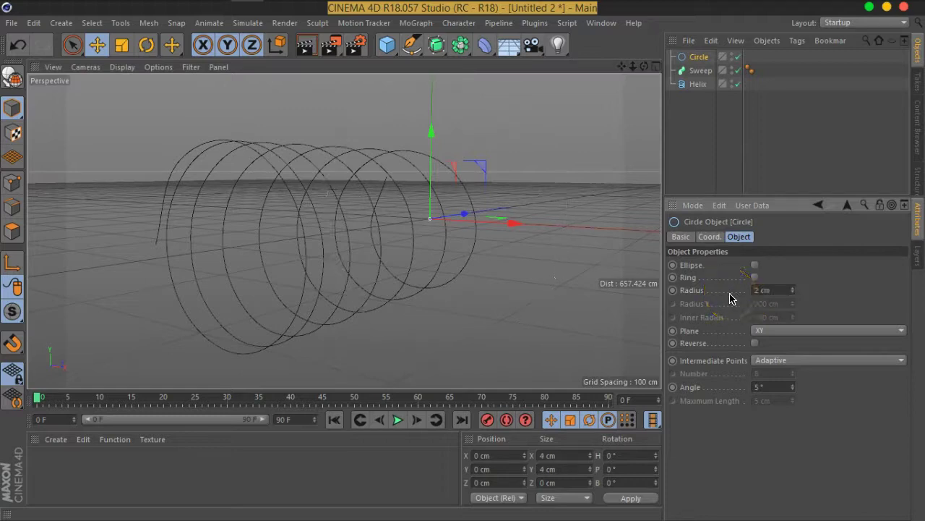
- Nest the Circle and Helix under the Sweep to form a tube spring
mouse_move(696, 86)
mouse_down()
mouse_move(703, 90)
mouse_move(705, 71)
mouse_up()
ctrl+click(698, 85)
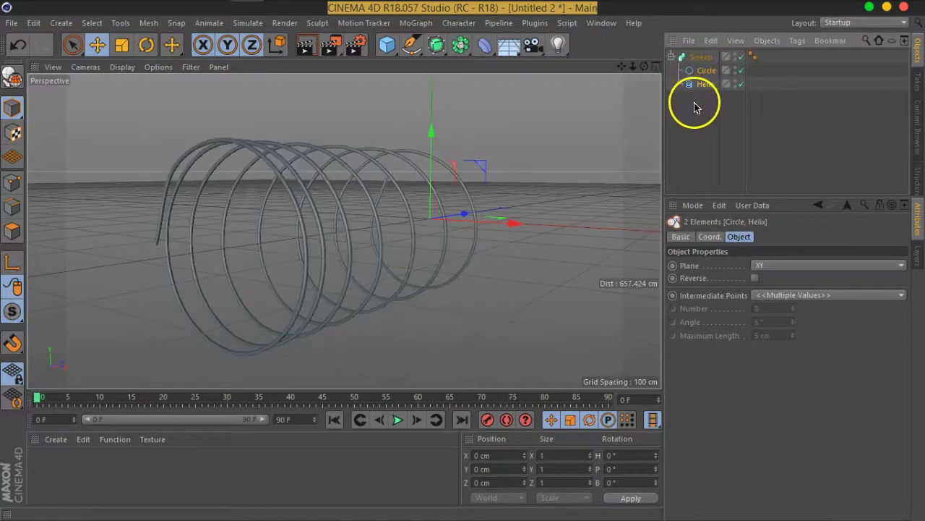
click(716, 121)
click(705, 72)
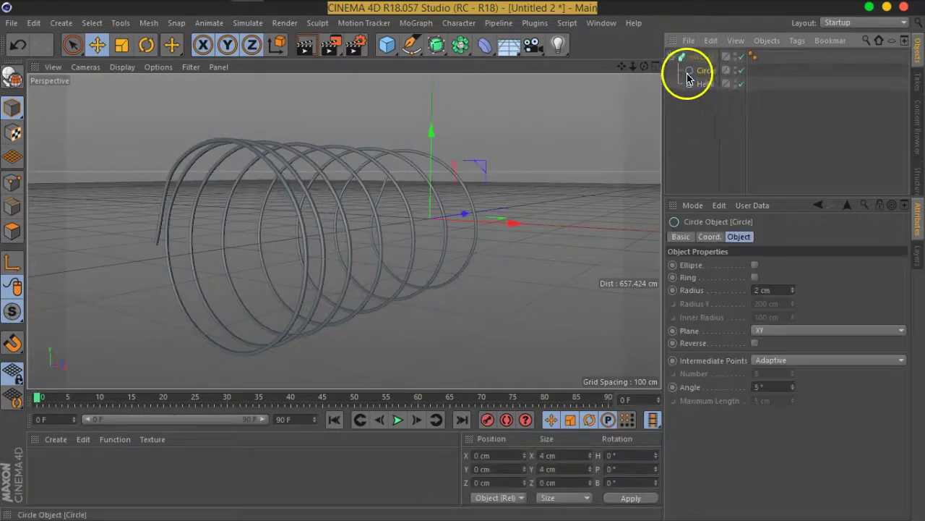
click(704, 85)
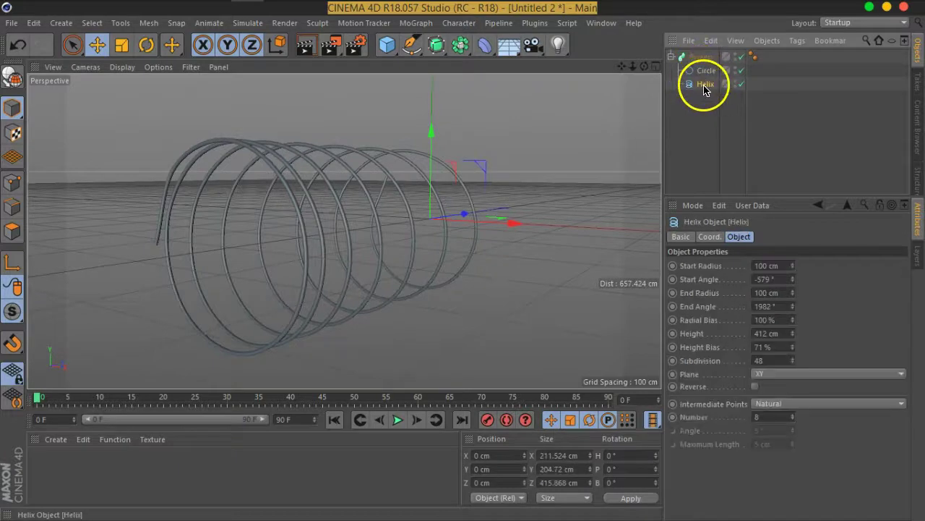
click(703, 72)
click(705, 86)
mouse_move(439, 221)
alt+mouse_down()
mouse_move(335, 210)
mouse_move(279, 192)
mouse_move(480, 197)
mouse_move(384, 233)
alt+mouse_up()
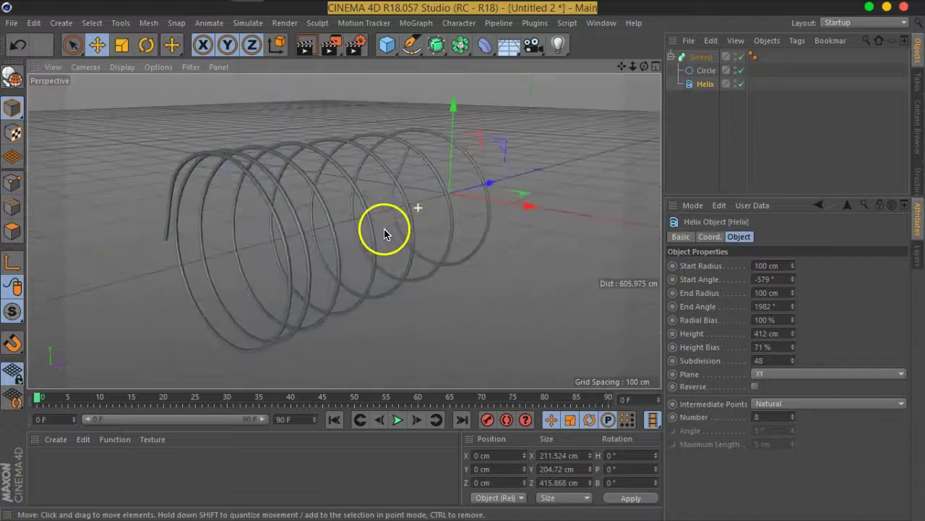
- Lower the start of the Sweep's Scale curve in Details so the tube tapers
click(739, 55)
drag(779, 182, 771, 127)
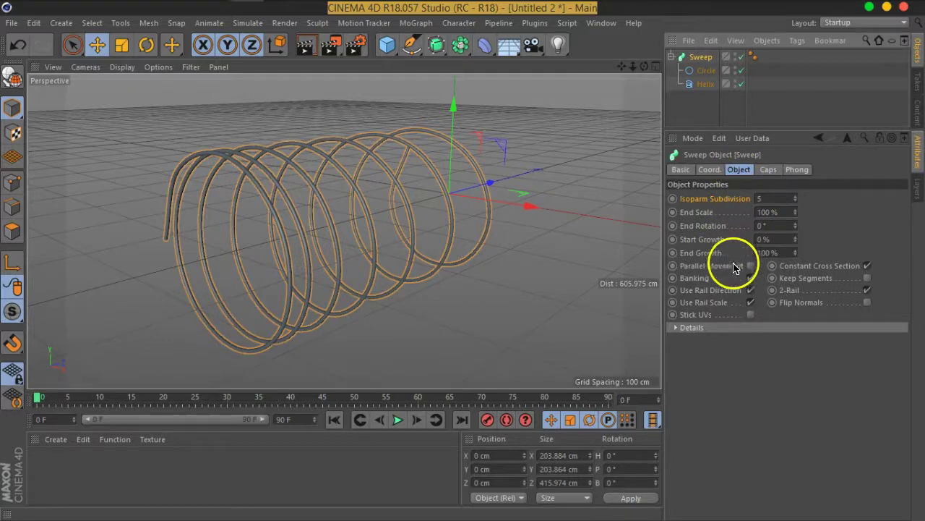
click(691, 328)
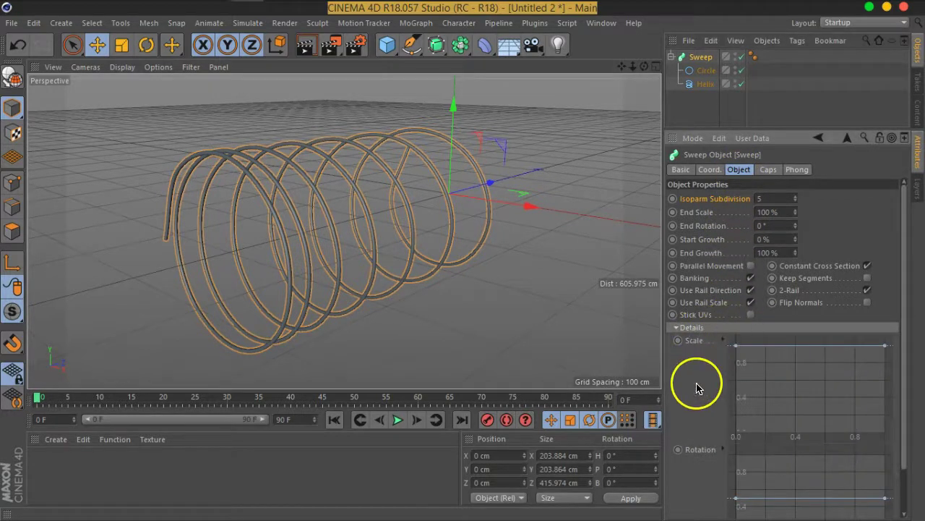
scroll(697, 388, down, 3)
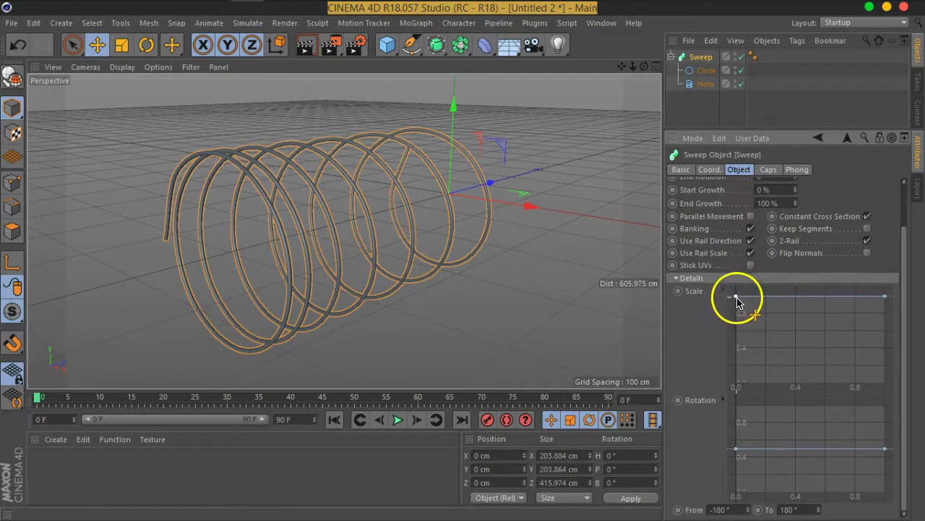
mouse_move(737, 303)
mouse_down()
mouse_move(738, 373)
mouse_move(715, 366)
mouse_move(716, 345)
mouse_up()
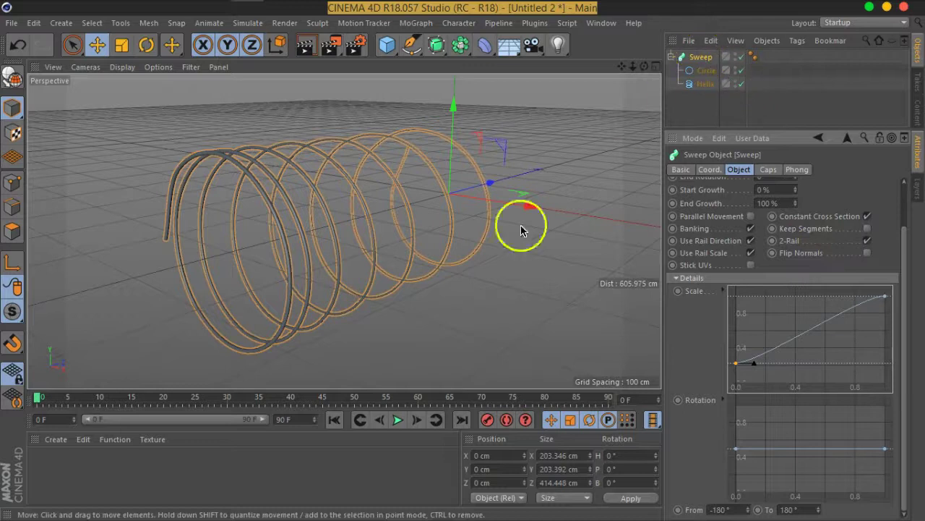
click(456, 275)
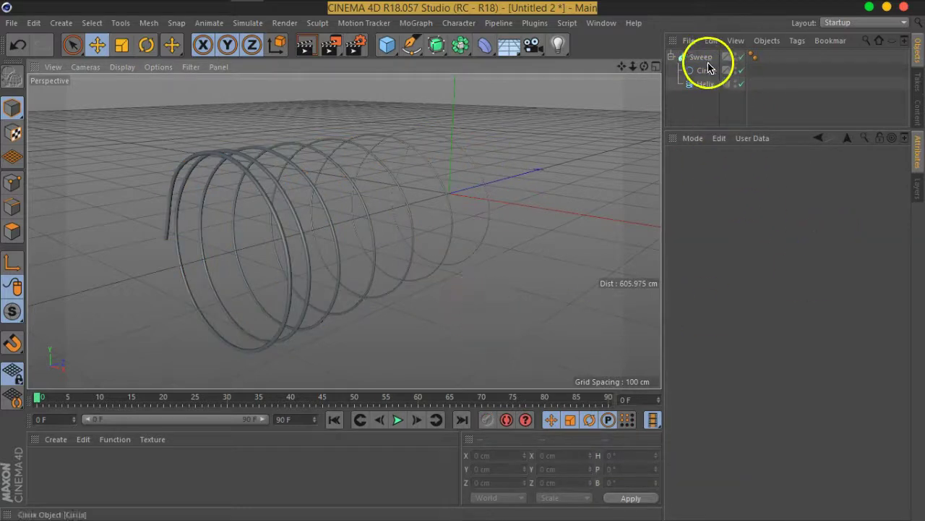
- Fine-tune the Scale curve's start point to refine the taper
click(702, 57)
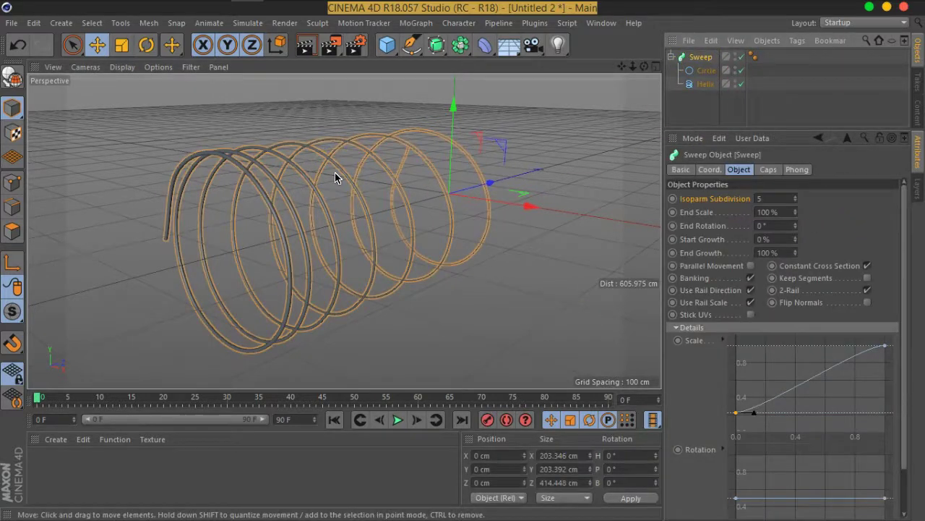
click(881, 147)
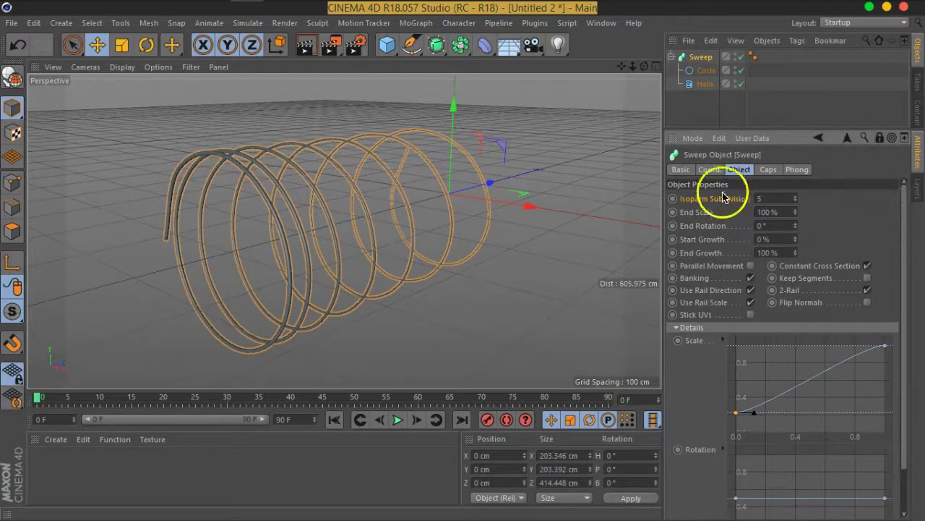
click(565, 246)
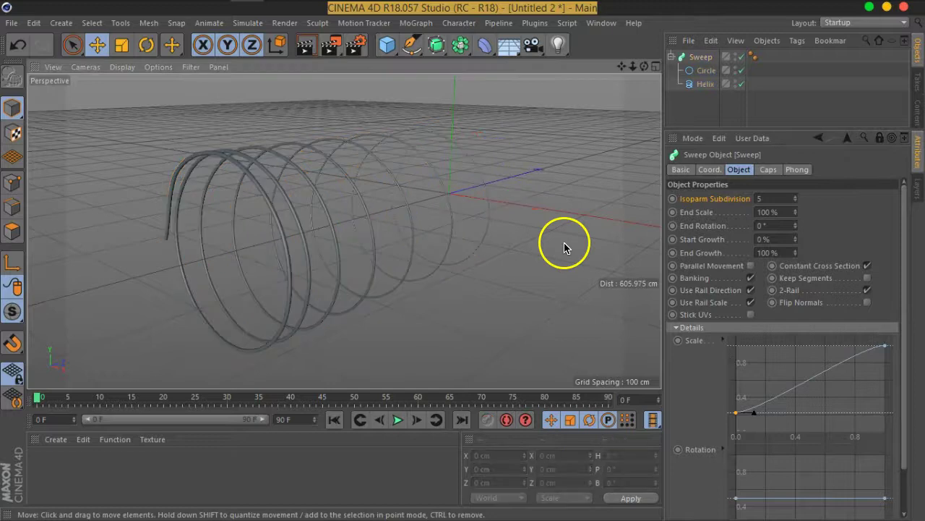
mouse_move(739, 420)
mouse_down()
mouse_move(712, 399)
mouse_move(703, 368)
mouse_move(705, 434)
mouse_up()
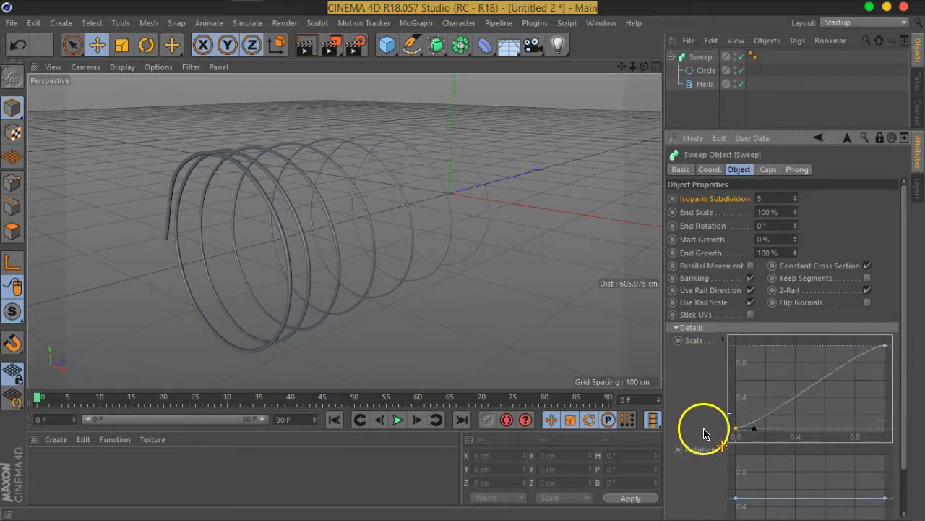
- Set the profile Circle's radius to 5 cm and view the thicker spring
click(706, 70)
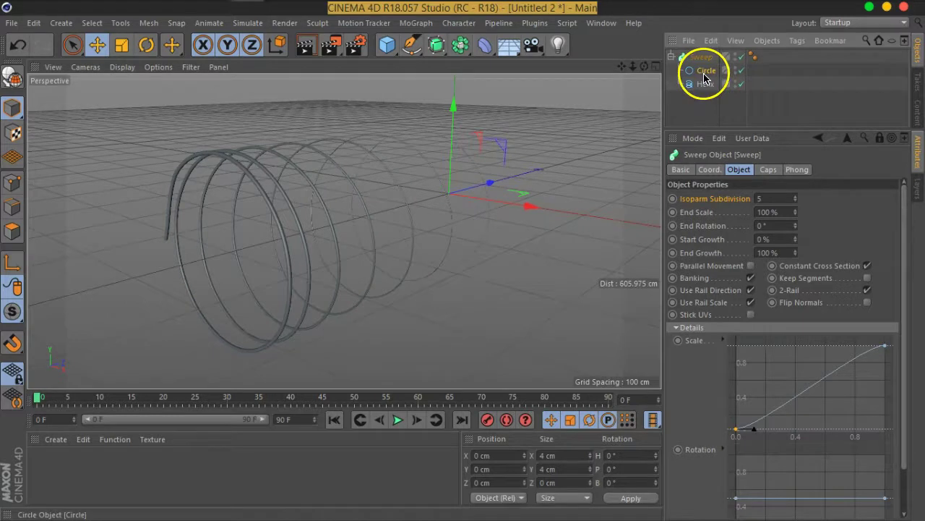
click(881, 142)
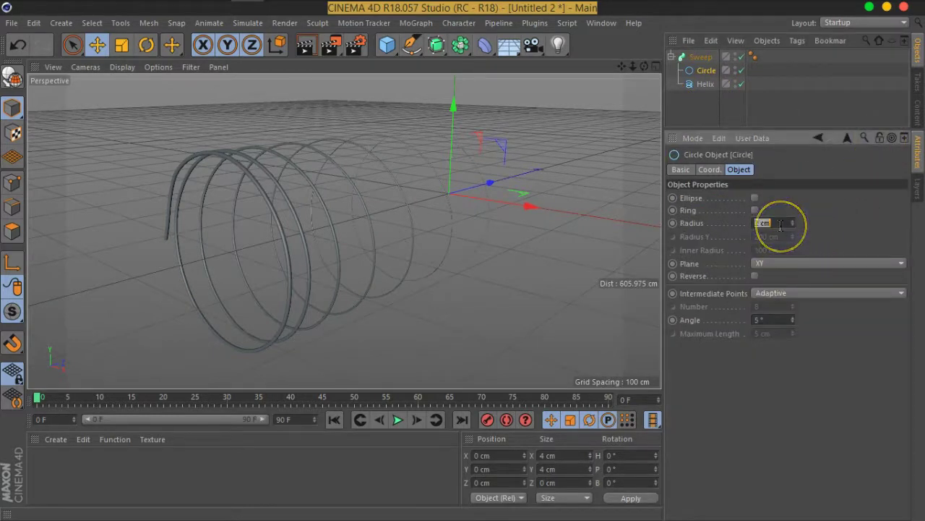
text(5)
key(Return)
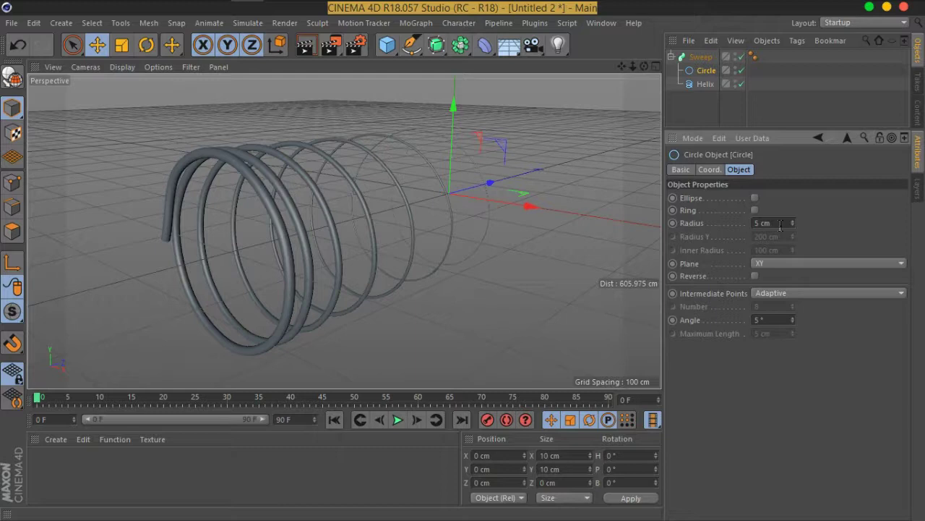
click(821, 141)
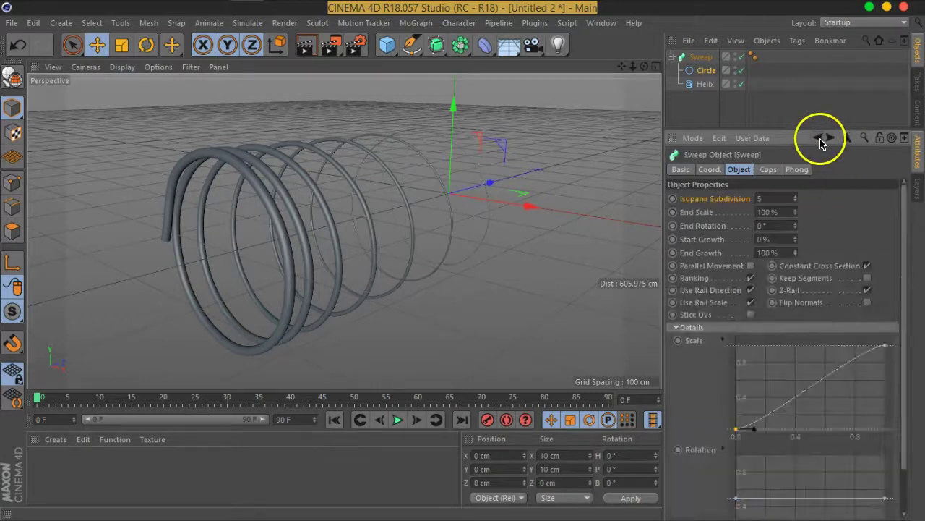
mouse_move(361, 275)
alt+mouse_down()
mouse_move(193, 269)
mouse_move(275, 289)
mouse_move(406, 225)
alt+mouse_up()
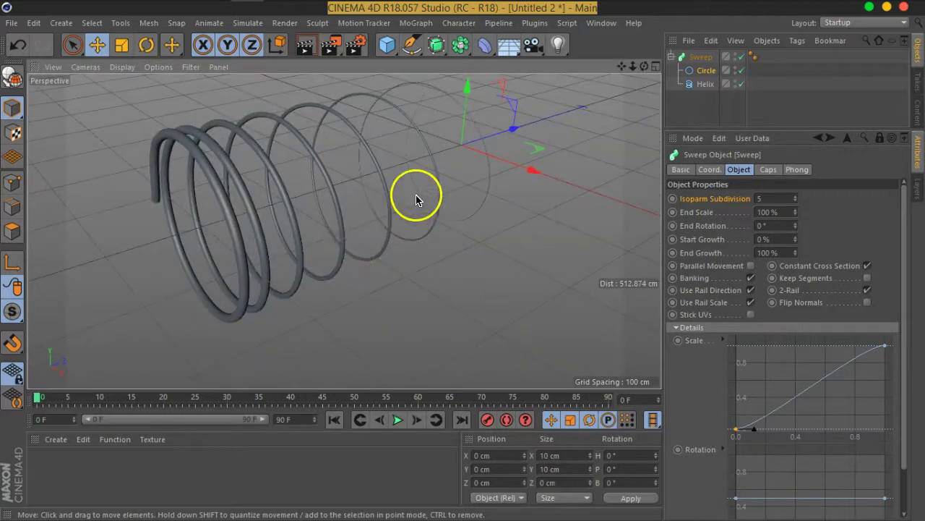
scroll(696, 374, down, 1)
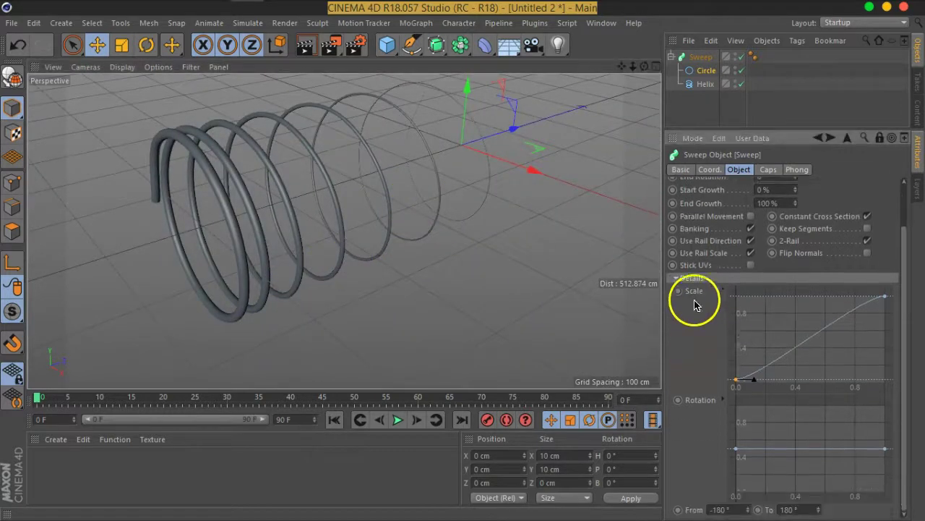
scroll(704, 405, up, 1)
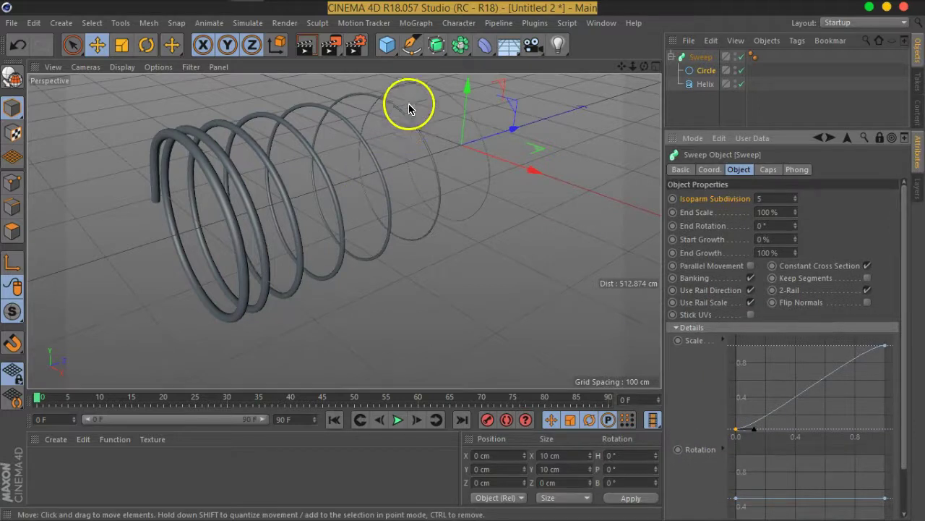
- Add a six-sided n-Side spline and shrink its radius
click(410, 52)
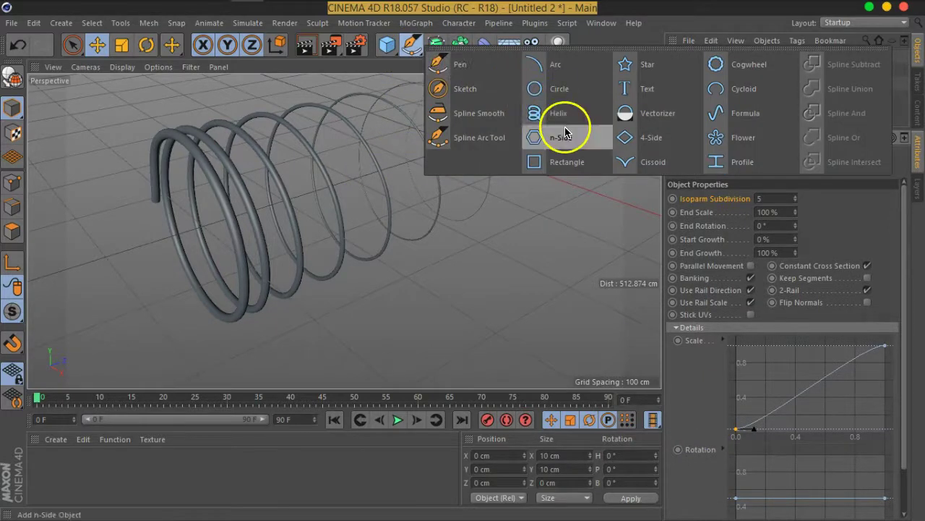
click(561, 137)
mouse_move(703, 63)
mouse_down()
mouse_move(707, 89)
mouse_move(700, 64)
mouse_up()
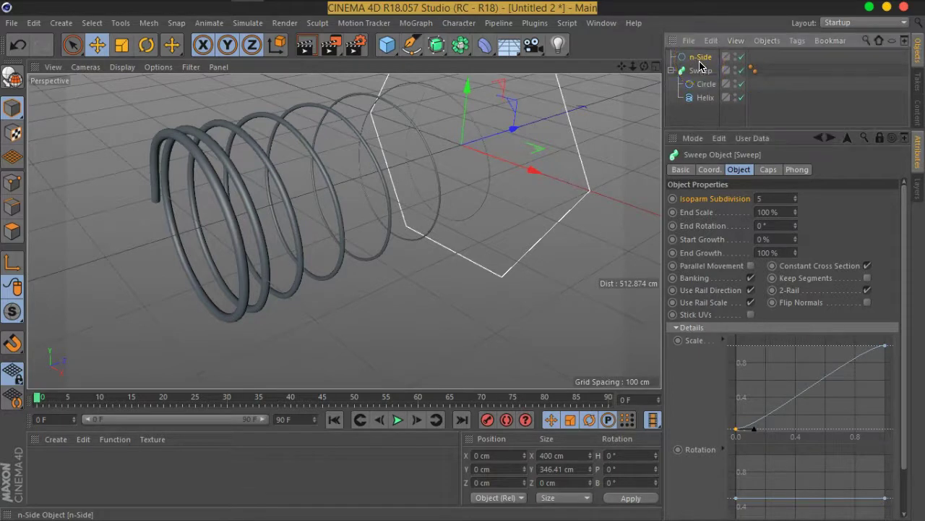
click(881, 139)
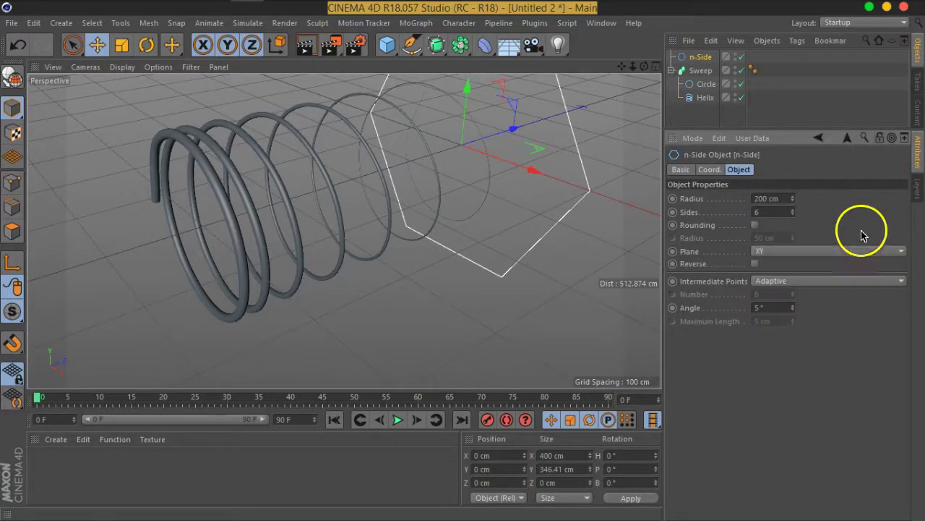
drag(784, 199, 729, 204)
text(20)
key(Return)
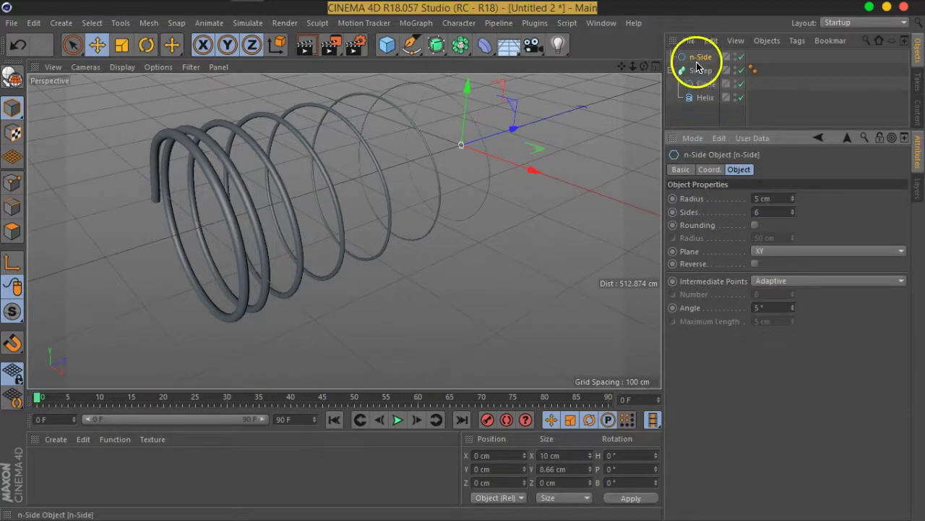
drag(687, 57, 701, 75)
click(705, 87)
key(Delete)
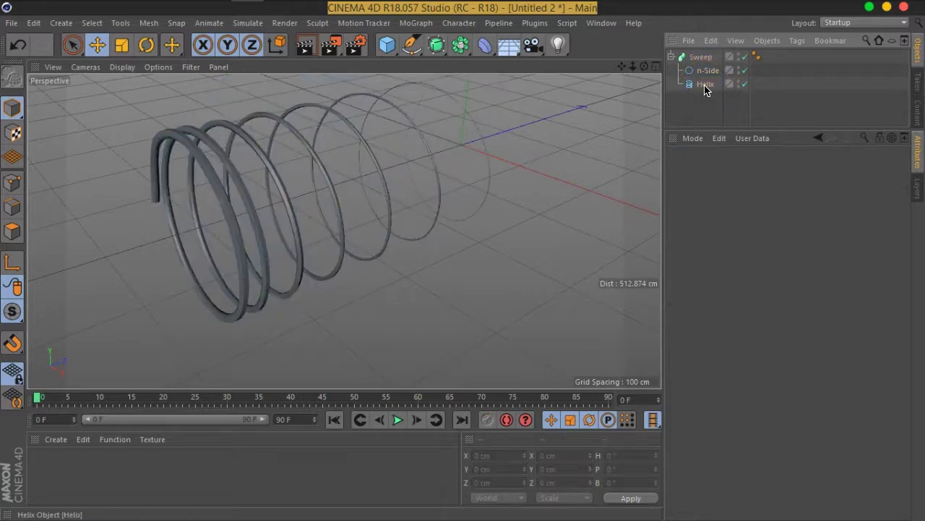
mouse_move(297, 221)
alt+mouse_down()
mouse_move(381, 182)
mouse_move(310, 215)
mouse_move(241, 195)
mouse_move(395, 231)
mouse_move(330, 225)
mouse_move(242, 184)
mouse_move(258, 192)
alt+mouse_up()
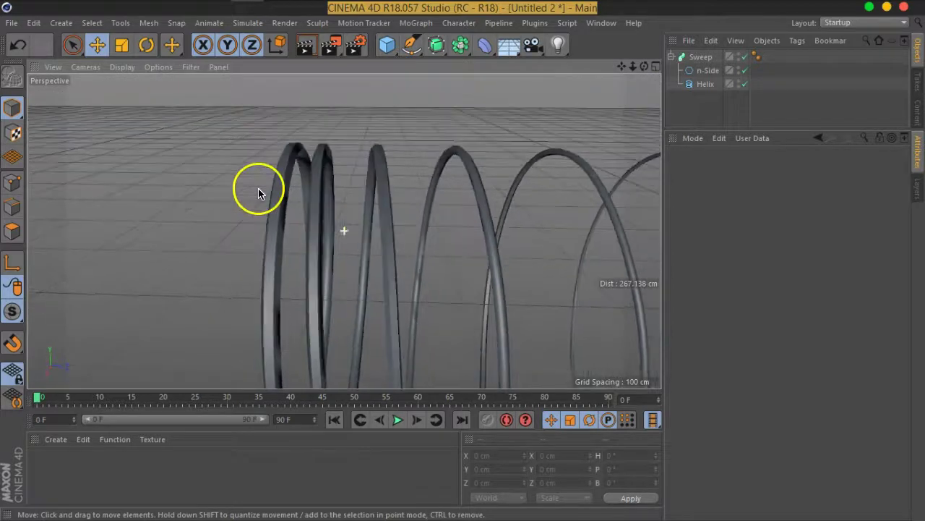
- Drag the Sweep Rotation curve's first point down to twist the hexagonal profile
click(706, 70)
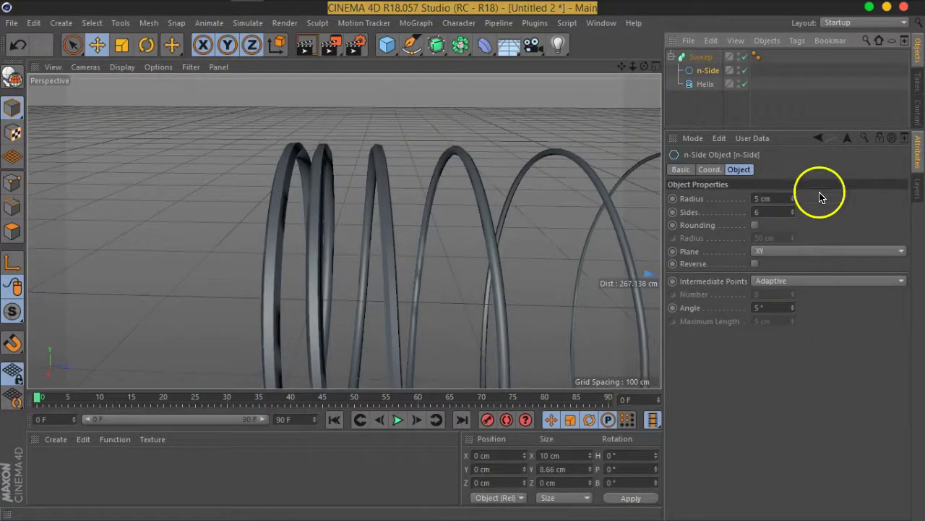
click(698, 57)
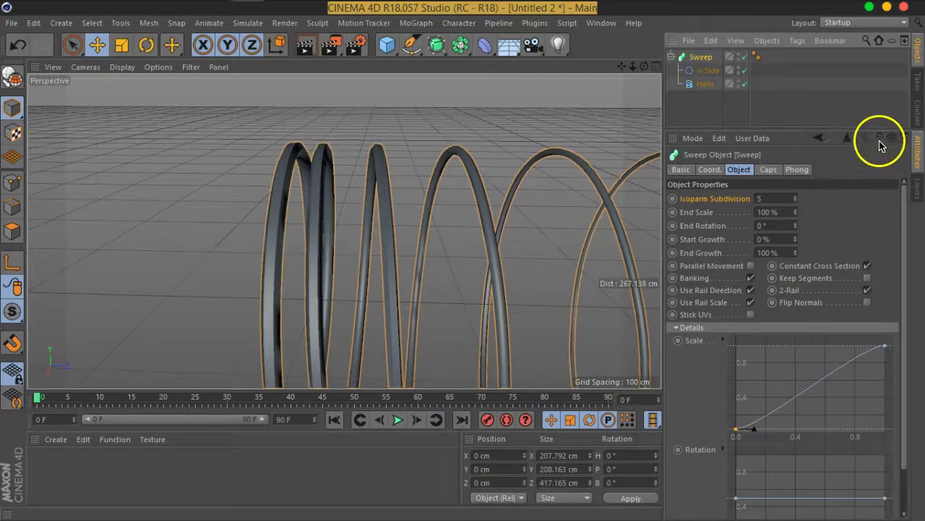
scroll(676, 384, down, 2)
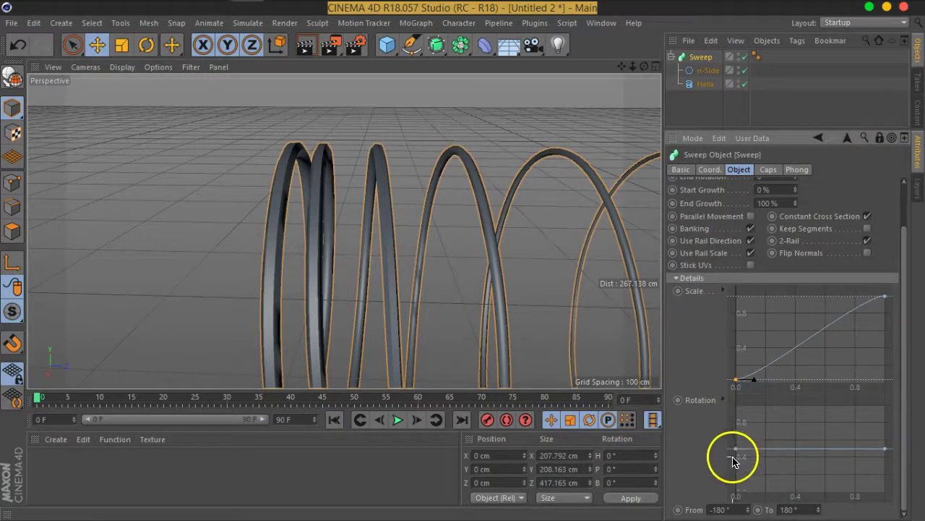
mouse_move(545, 299)
alt+mouse_down()
mouse_move(362, 253)
mouse_move(478, 287)
mouse_move(392, 262)
mouse_move(506, 210)
alt+mouse_up()
scroll(372, 283, down, 3)
scroll(390, 263, up, 3)
mouse_move(737, 450)
mouse_down()
mouse_move(716, 471)
mouse_move(713, 456)
mouse_move(713, 501)
mouse_move(698, 465)
mouse_move(695, 495)
mouse_up()
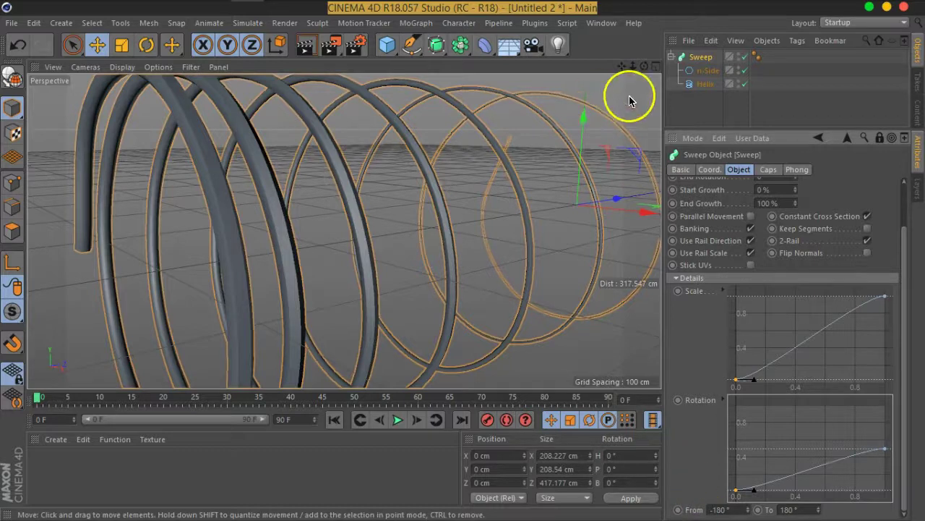
scroll(902, 199, up, 2)
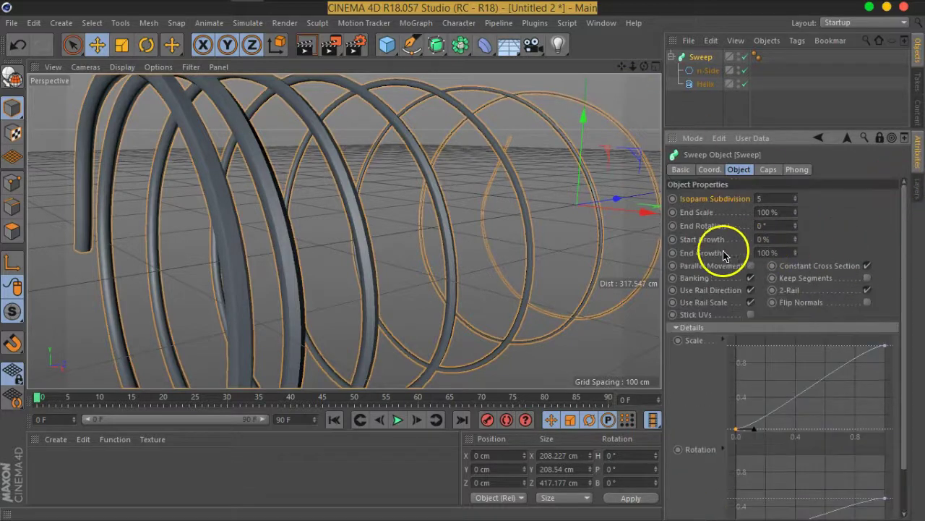
scroll(325, 206, down, 1)
scroll(514, 232, down, 1)
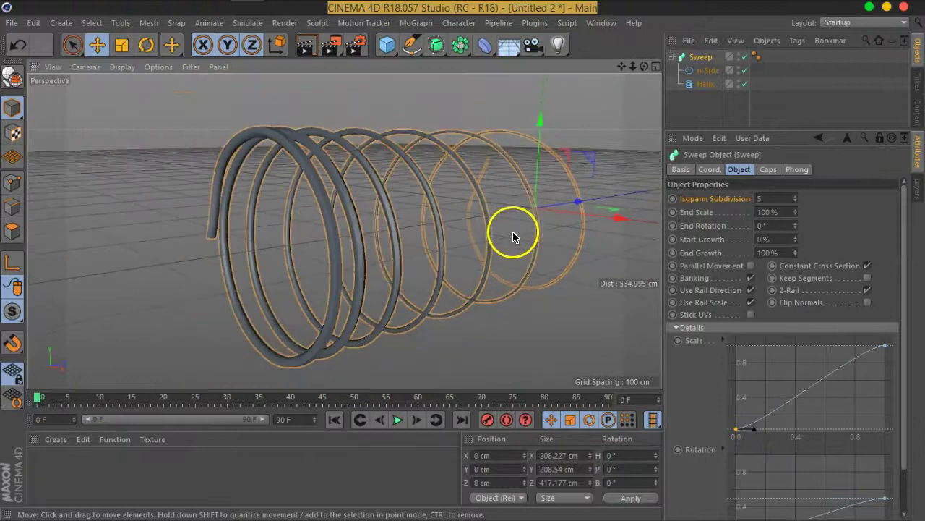
scroll(499, 230, down, 1)
- Set the Sweep's Start Growth to 9% and enlarge the Object Manager
click(702, 124)
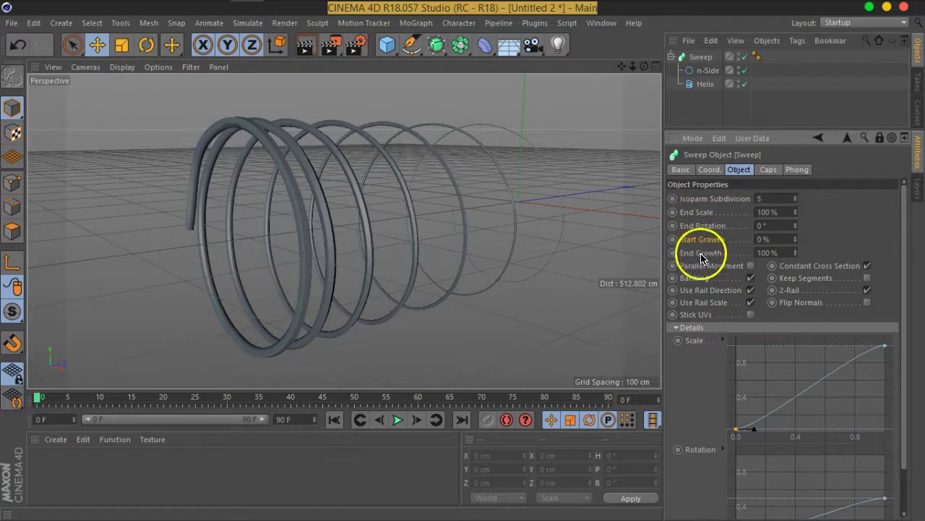
mouse_move(796, 239)
mouse_down()
mouse_move(791, 179)
mouse_move(799, 244)
mouse_up()
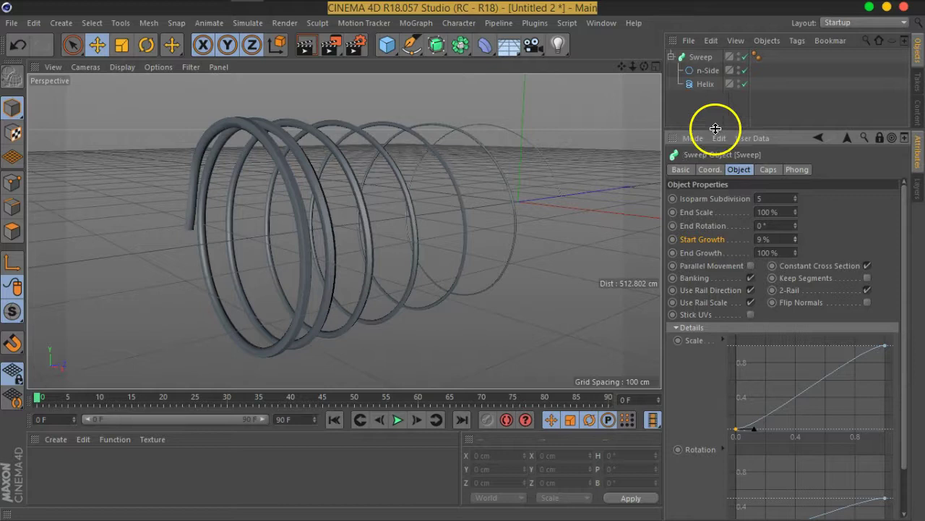
drag(716, 129, 726, 210)
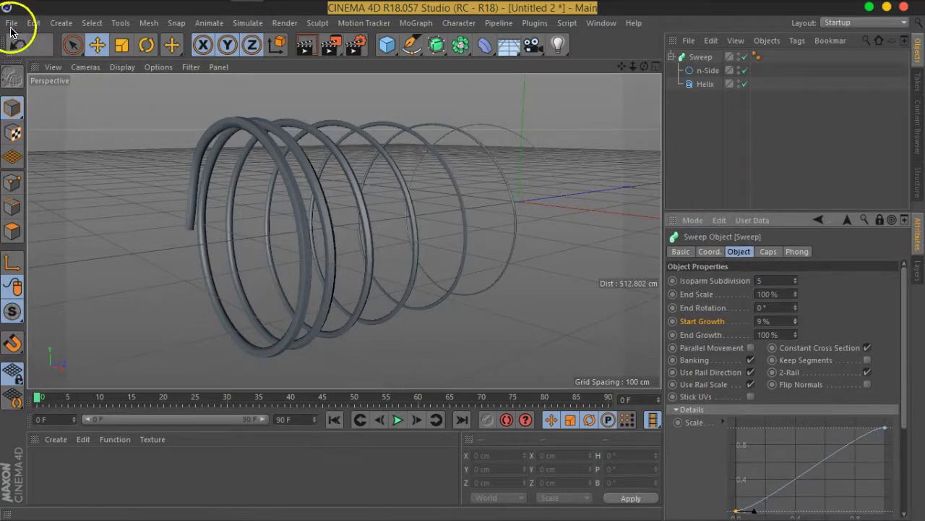
- Close the spring project without saving its changes
click(12, 23)
click(38, 105)
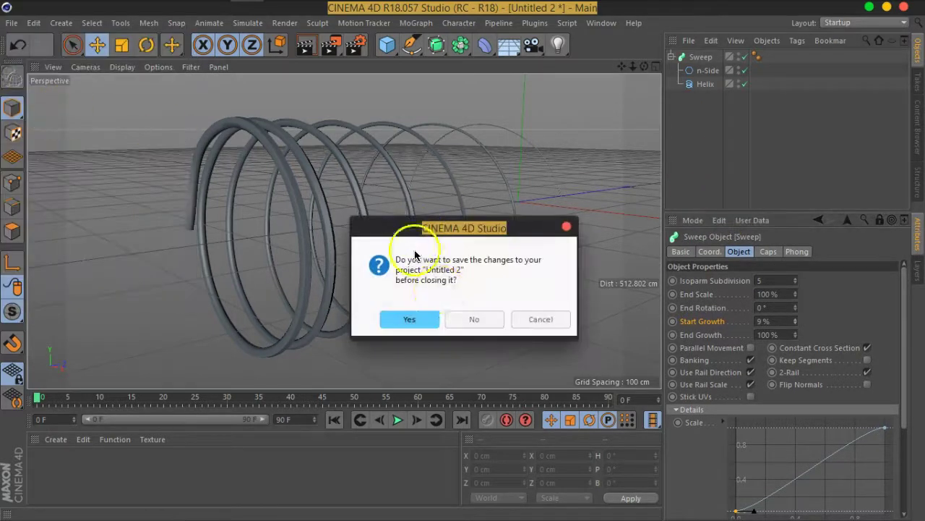
click(463, 316)
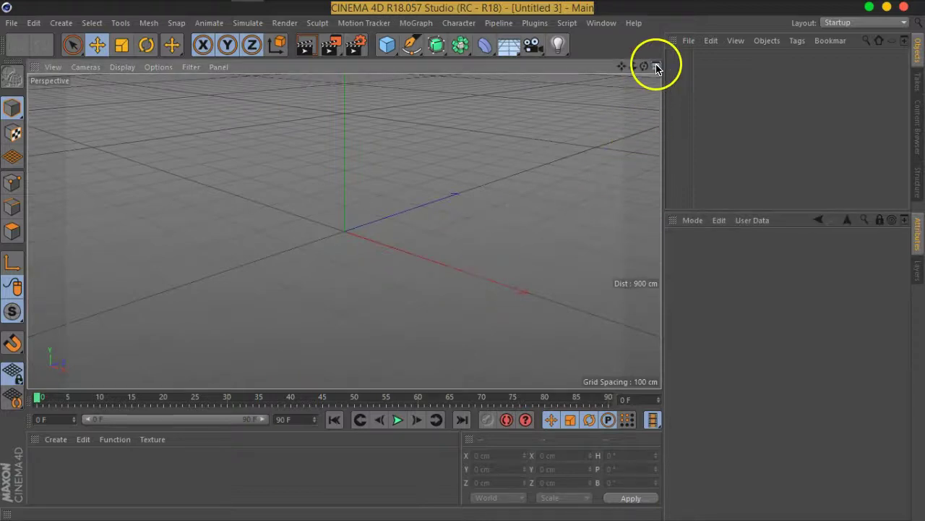
- Maximise the Front view and pan it into position for drawing
click(655, 67)
click(656, 232)
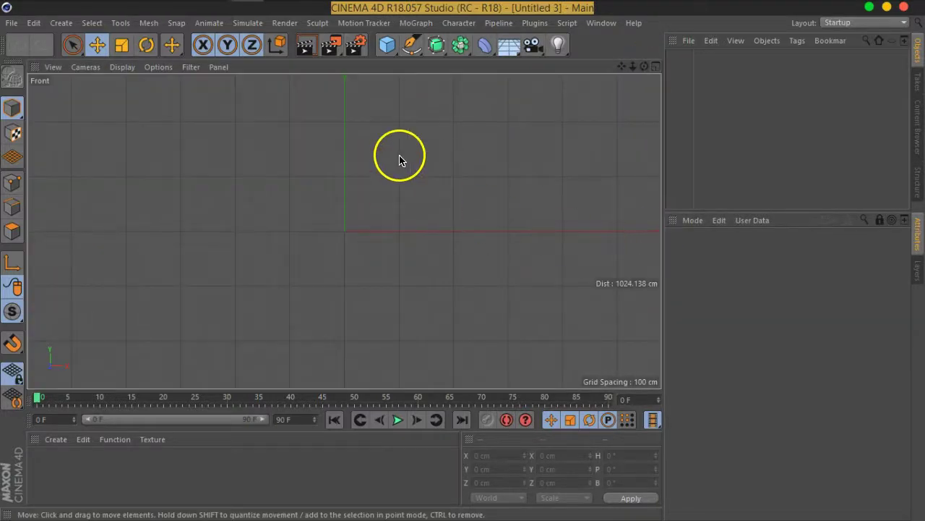
mouse_move(413, 131)
middle_down()
mouse_move(402, 201)
mouse_move(330, 234)
mouse_move(351, 202)
middle_up()
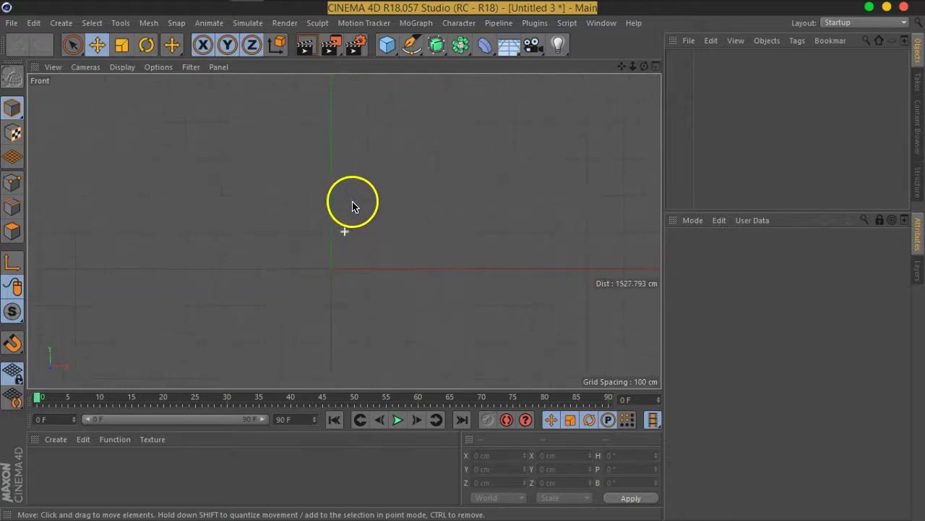
- Pick the Pen spline tool and place the profile's first point at the rim
click(416, 54)
click(434, 64)
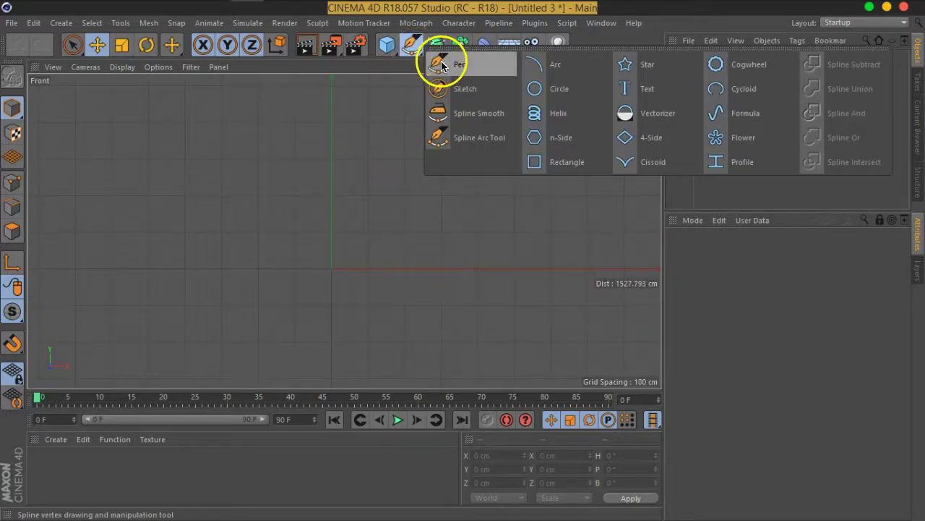
scroll(418, 147, down, 2)
mouse_move(420, 159)
alt+middle_down()
mouse_move(389, 175)
mouse_move(446, 134)
alt+middle_up()
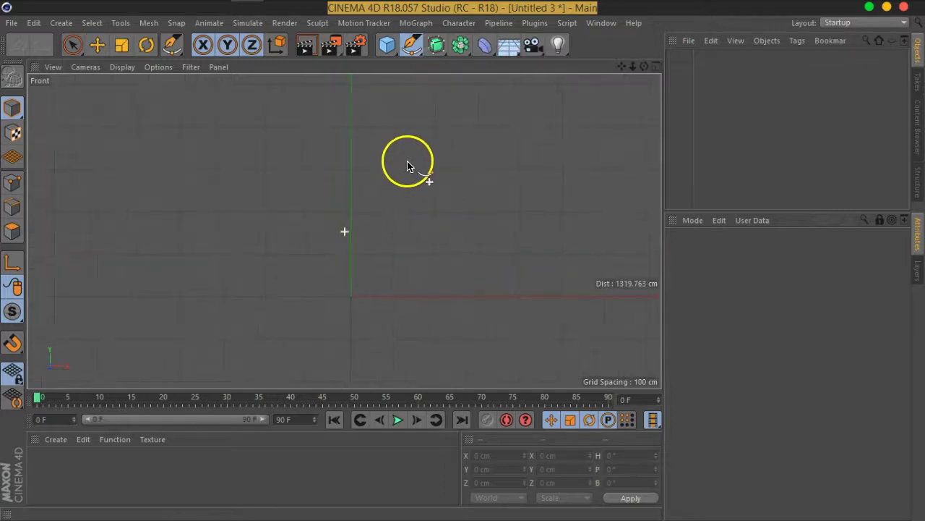
click(436, 130)
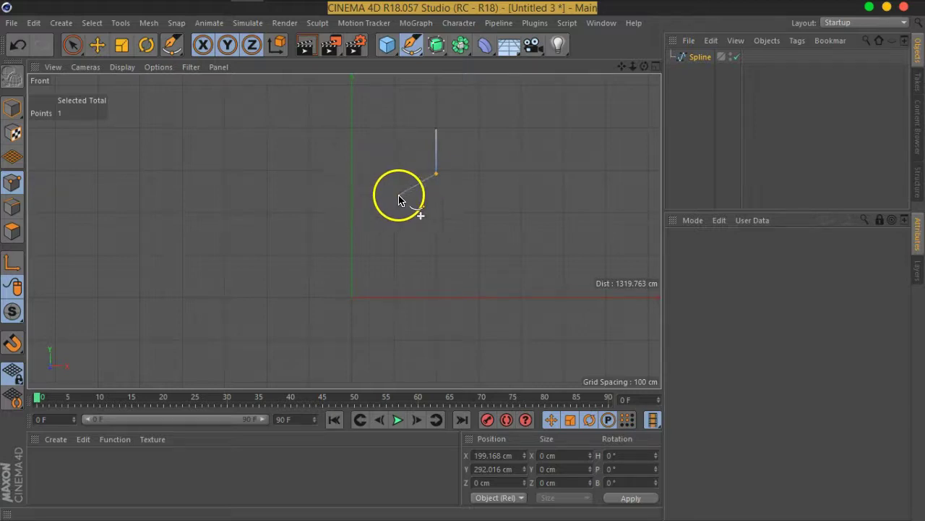
- Continue the stepped profile downward toward the base, adjusting points along the way
drag(400, 220, 390, 223)
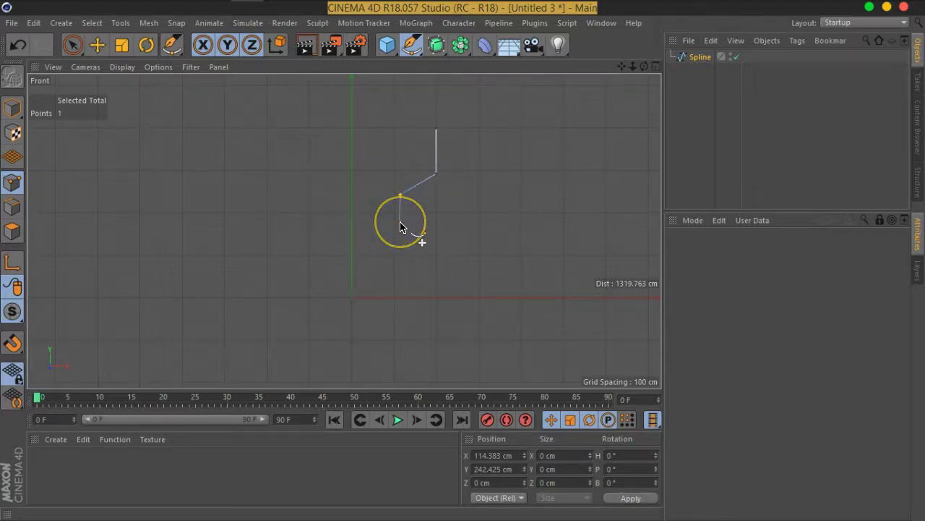
click(365, 236)
middle_click(363, 321)
middle_click(362, 323)
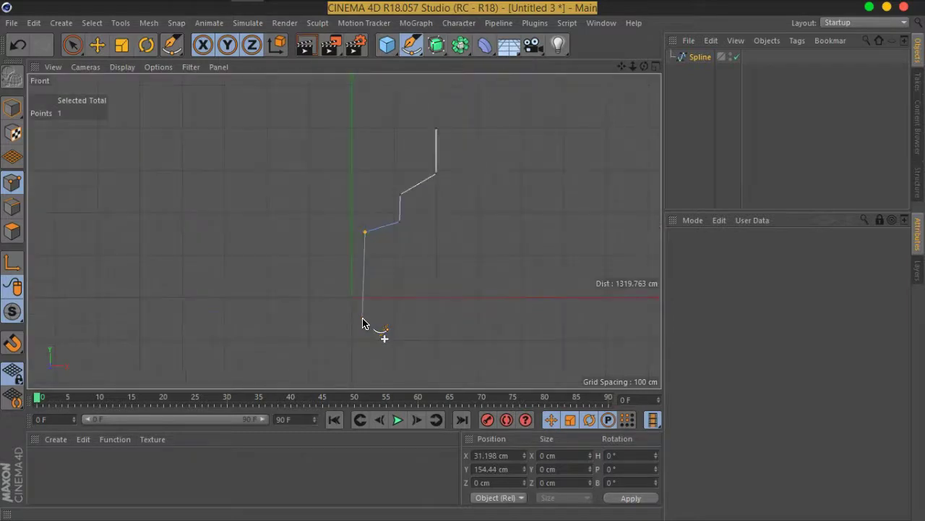
alt+middle_drag(368, 320, 373, 260)
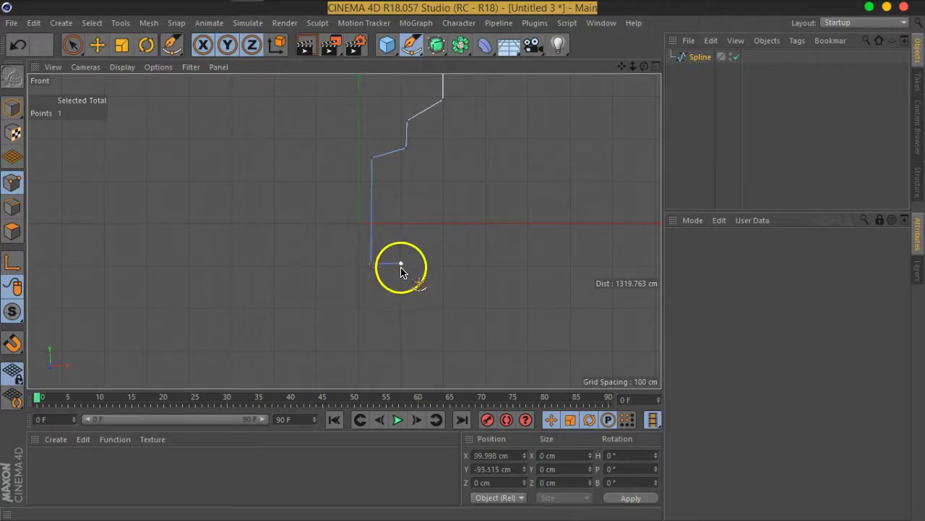
click(402, 280)
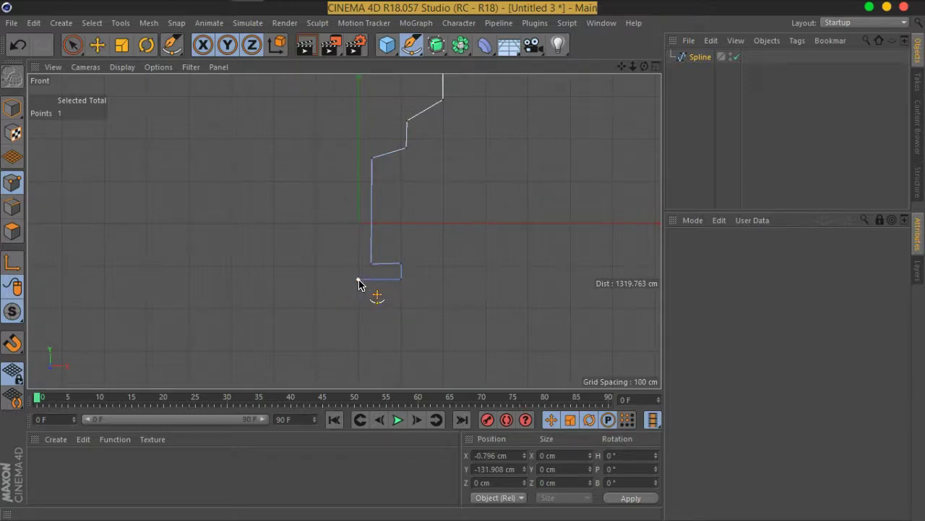
right_click(361, 284)
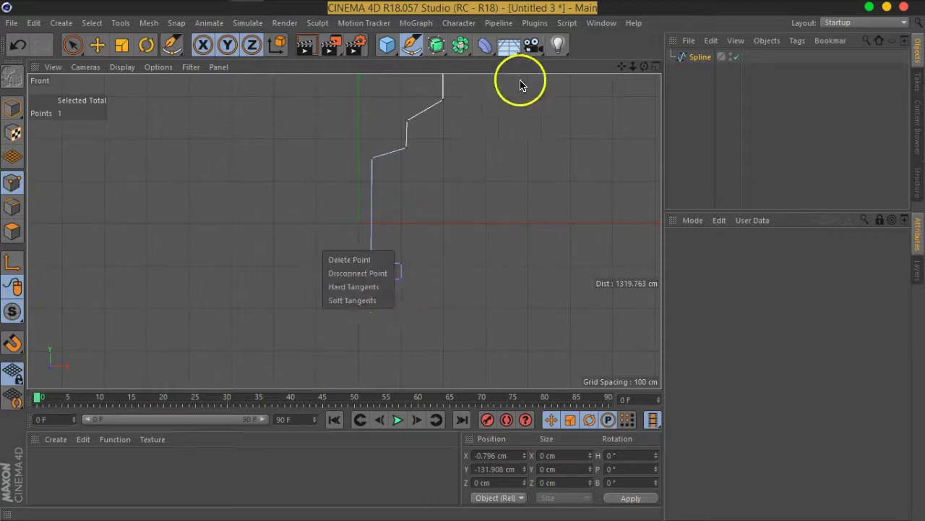
click(490, 151)
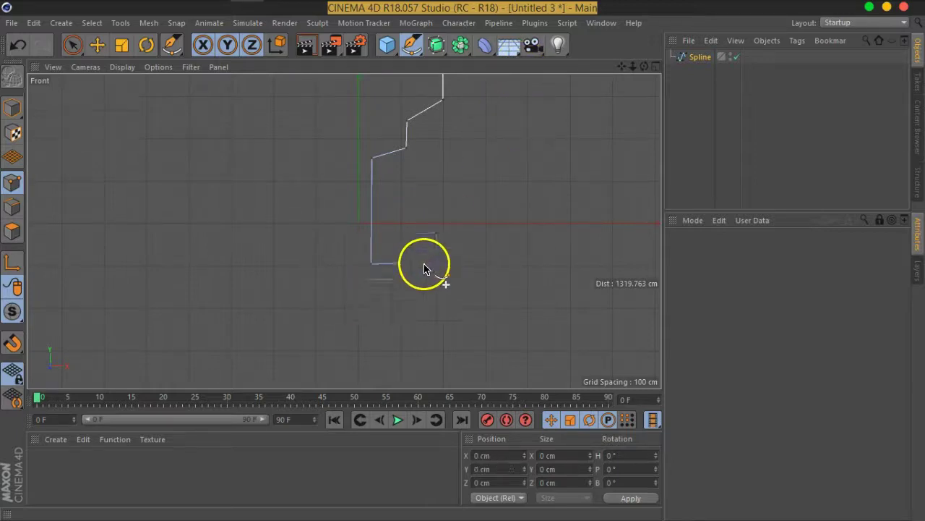
mouse_move(442, 161)
alt+middle_down()
mouse_move(436, 196)
mouse_move(412, 213)
alt+middle_up()
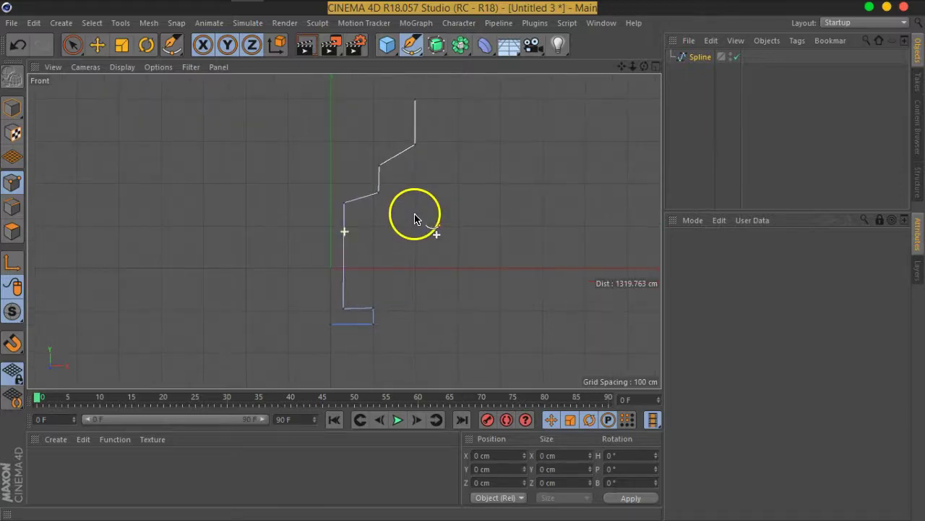
- Switch to a maximised Perspective view and orbit around the profile
click(656, 65)
click(337, 67)
mouse_move(341, 93)
alt+mouse_down()
mouse_move(366, 151)
mouse_move(412, 207)
mouse_move(437, 169)
mouse_move(427, 221)
mouse_move(393, 207)
mouse_move(413, 192)
mouse_move(398, 190)
mouse_move(404, 176)
mouse_move(374, 201)
alt+mouse_up()
- Shift the profile's upper four points about 34 cm along X, then deselect the spline
click(72, 45)
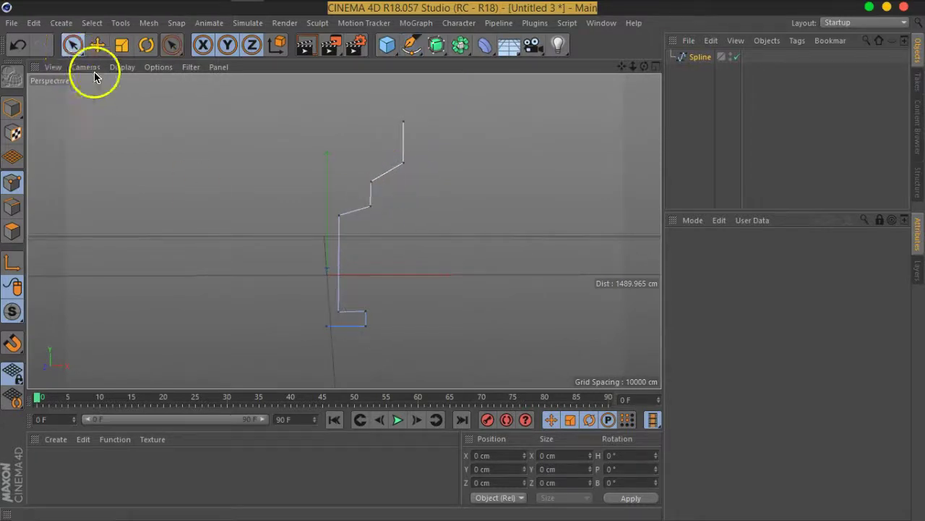
click(412, 114)
mouse_move(382, 196)
mouse_down()
mouse_move(344, 221)
mouse_move(335, 306)
mouse_up()
drag(443, 217, 437, 217)
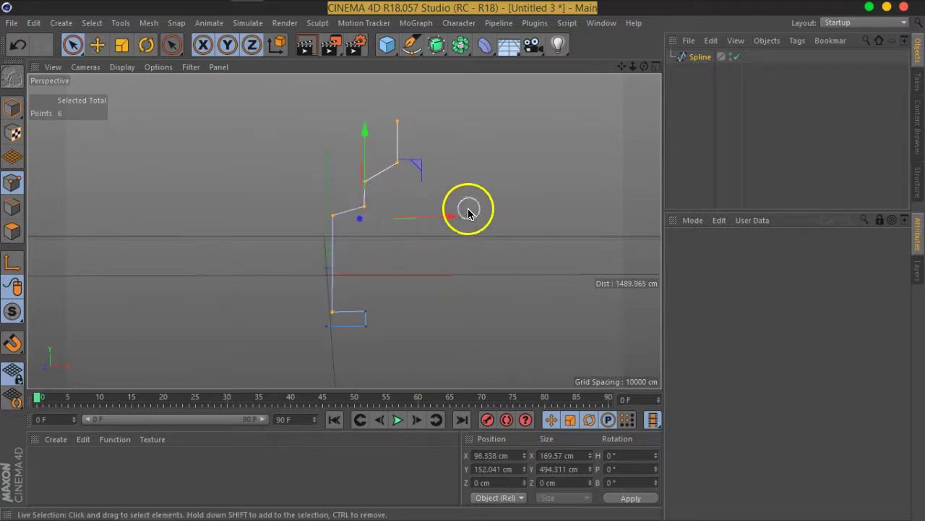
mouse_move(427, 97)
ctrl+mouse_down()
mouse_move(372, 190)
mouse_move(403, 124)
ctrl+mouse_up()
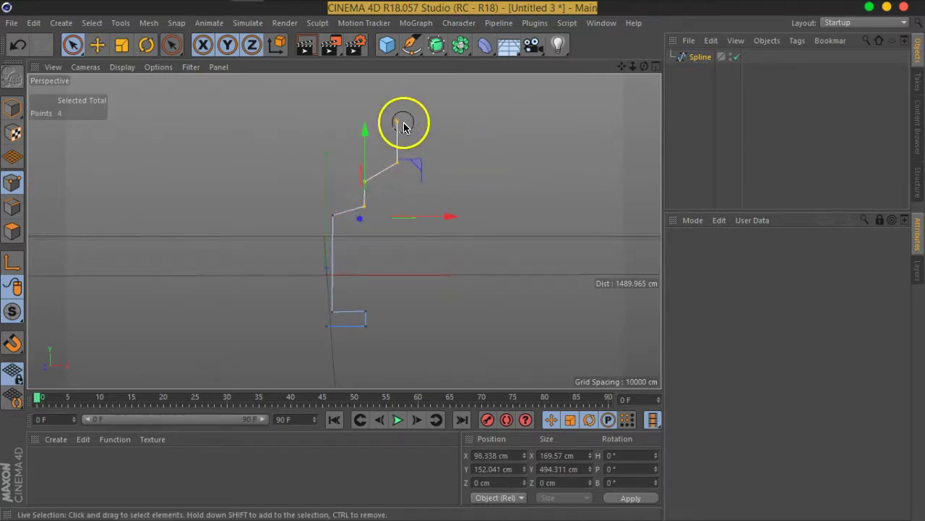
drag(465, 166, 452, 169)
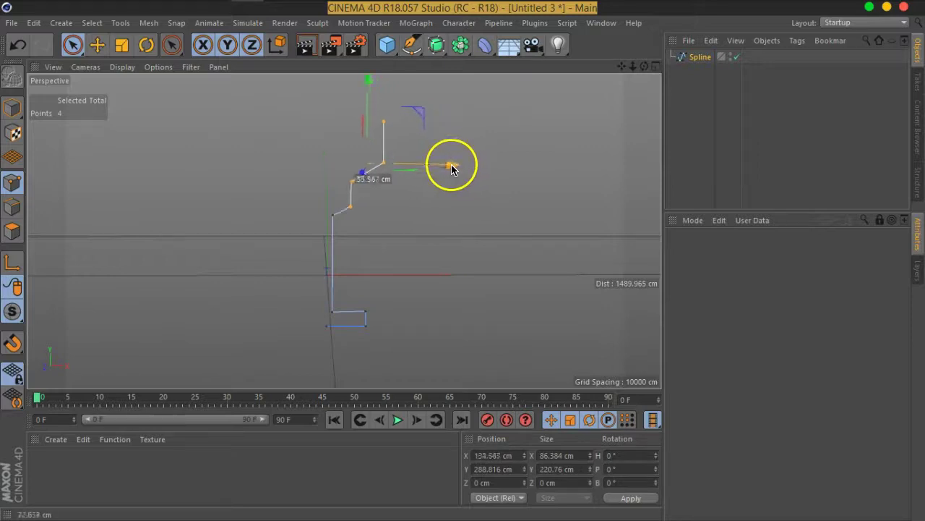
click(699, 93)
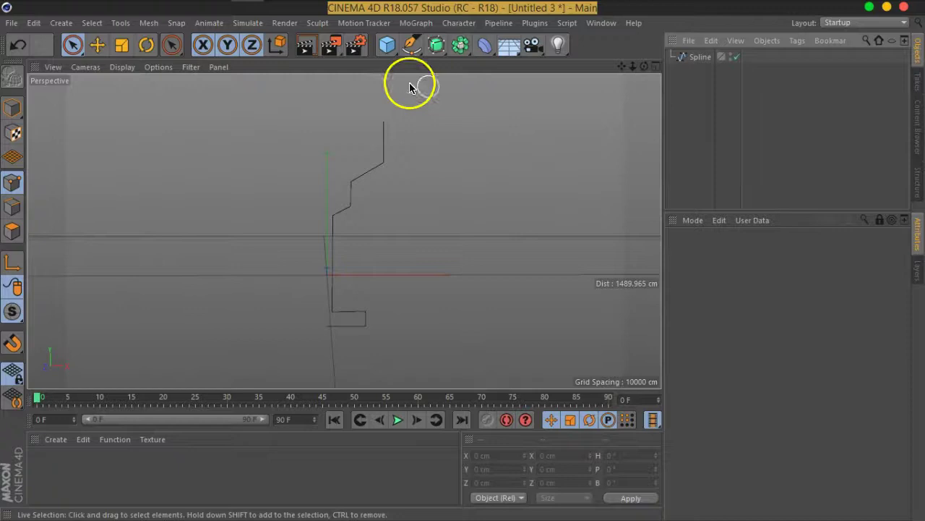
drag(446, 57, 483, 95)
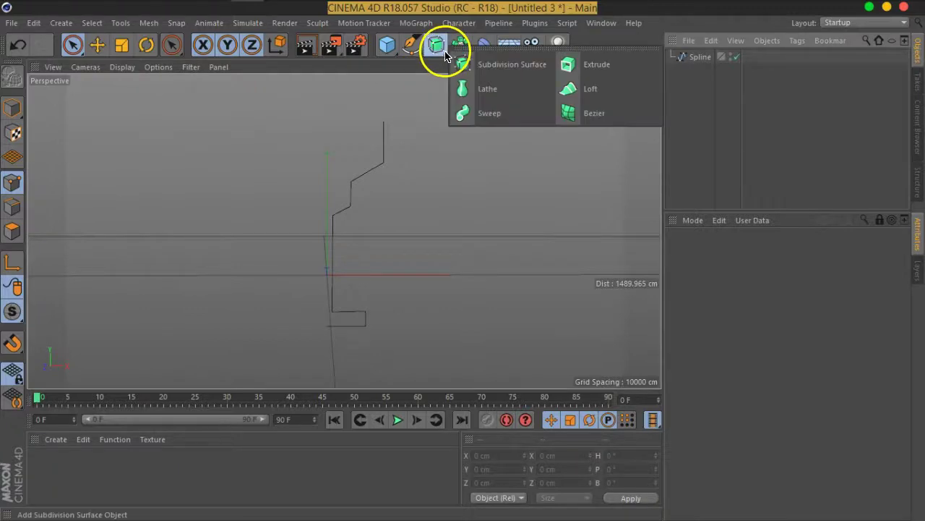
- Add a Lathe, nest the profile Spline under it, and lower the goblet along Y
click(483, 89)
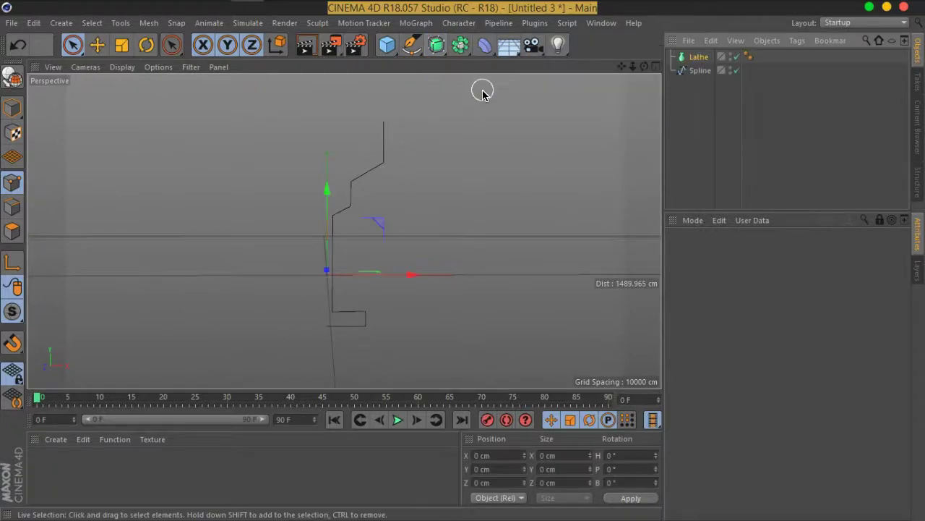
drag(695, 63, 696, 59)
alt+drag(427, 198, 474, 247)
click(698, 57)
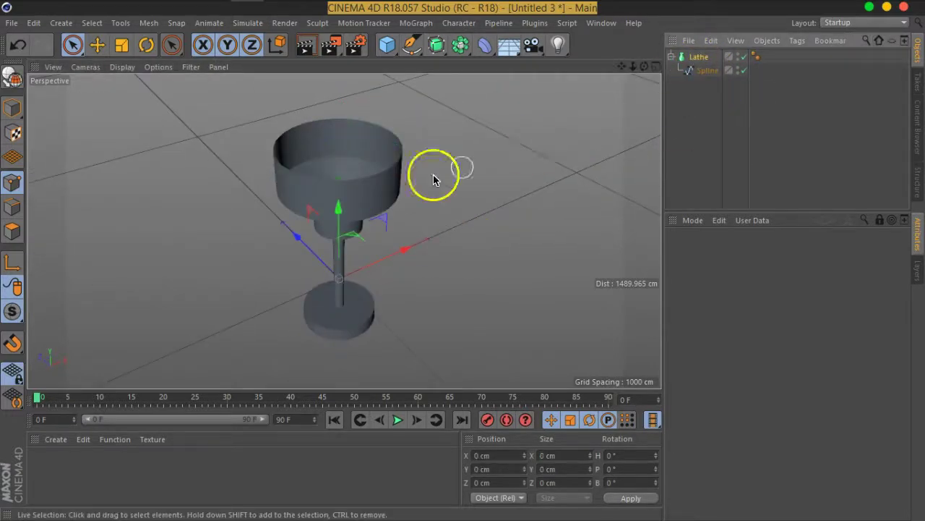
mouse_move(340, 213)
mouse_down()
mouse_move(337, 182)
mouse_move(427, 263)
mouse_move(352, 222)
mouse_move(366, 174)
mouse_move(386, 153)
mouse_move(376, 165)
mouse_up()
mouse_move(322, 207)
mouse_down()
mouse_move(327, 214)
mouse_move(393, 155)
mouse_move(376, 223)
mouse_move(442, 243)
mouse_move(397, 222)
mouse_move(367, 159)
mouse_up()
mouse_move(321, 129)
alt+mouse_down()
mouse_move(321, 89)
mouse_move(324, 192)
mouse_move(337, 137)
mouse_move(322, 302)
mouse_move(300, 180)
mouse_move(312, 186)
mouse_move(320, 297)
mouse_move(343, 323)
mouse_move(354, 246)
mouse_move(327, 221)
mouse_move(347, 210)
alt+mouse_up()
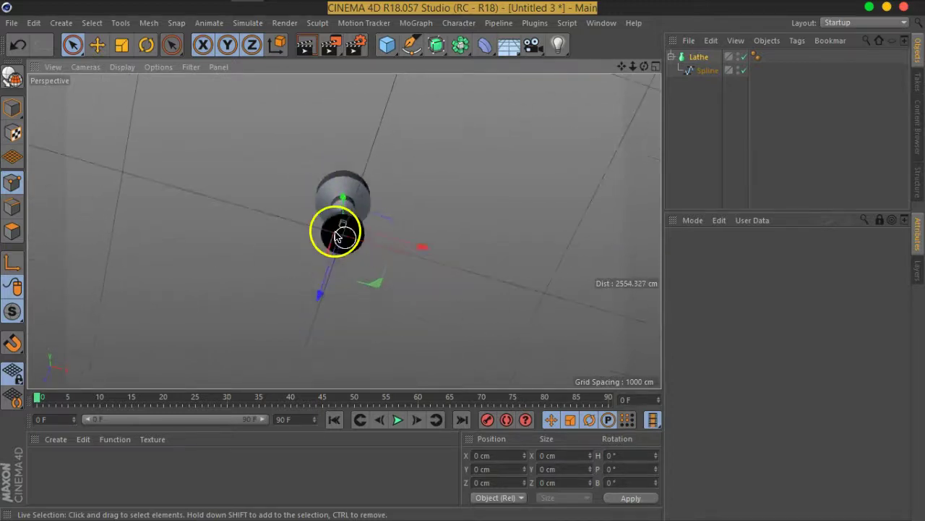
- Switch the viewport display to Gouraud Shading (Lines) to show polygon edges
scroll(340, 238, up, 2)
scroll(341, 250, up, 3)
scroll(343, 249, up, 4)
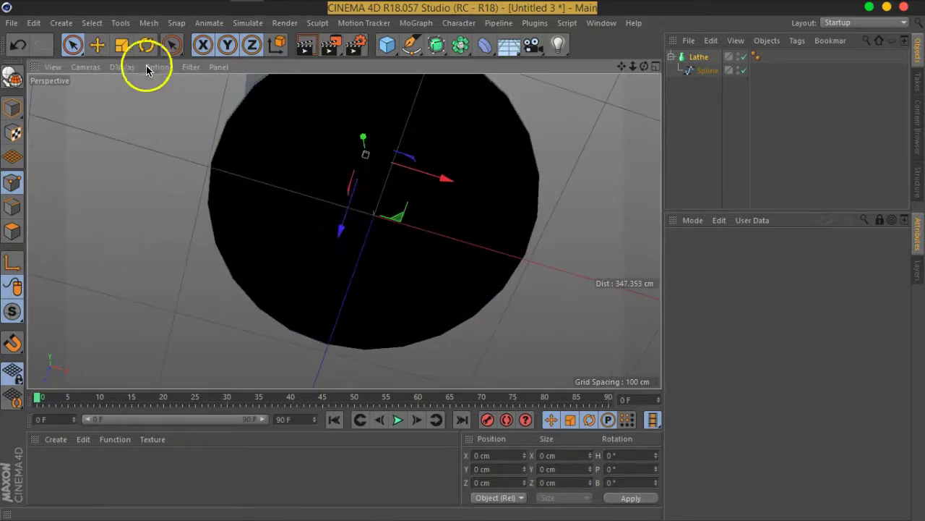
click(124, 67)
click(150, 98)
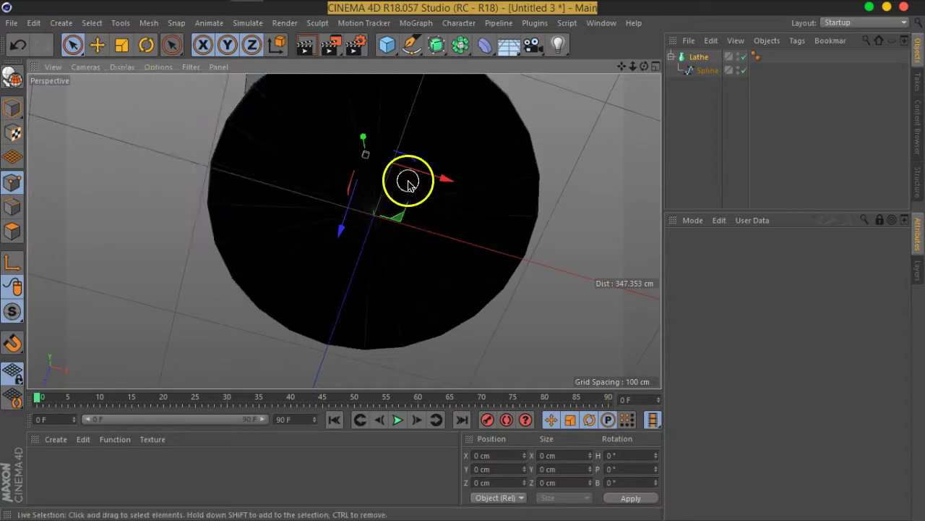
alt+drag(408, 184, 364, 223)
- Select a profile spline point, re-enable the Lathe, and inspect the base from below
click(707, 71)
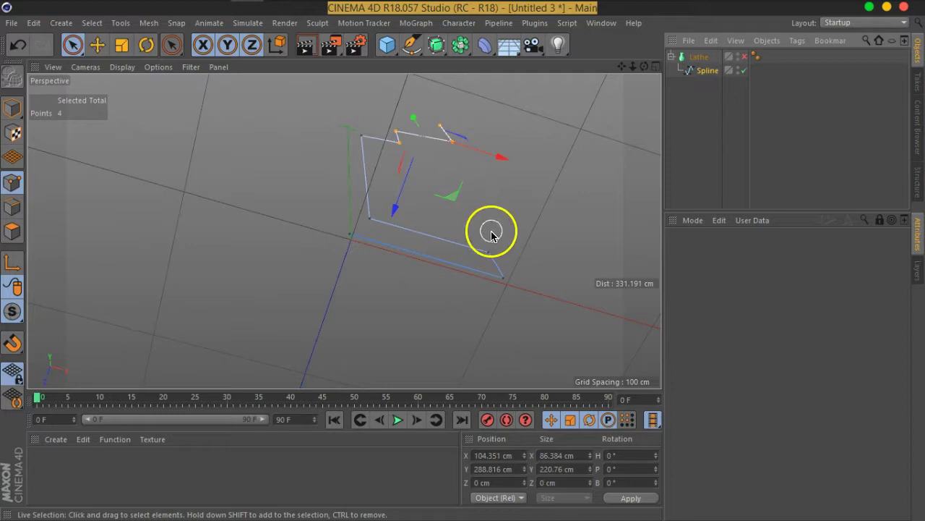
click(349, 233)
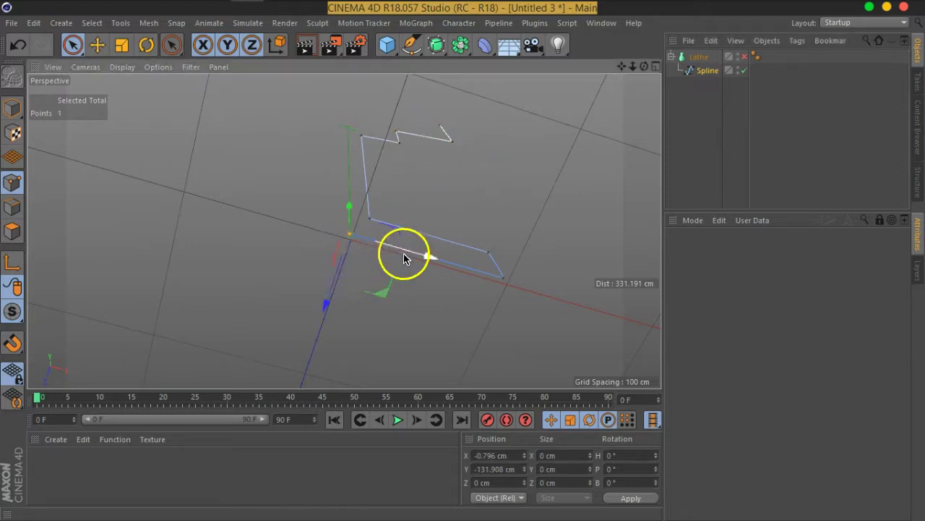
click(742, 57)
mouse_move(549, 171)
alt+mouse_down()
mouse_move(456, 281)
mouse_move(458, 200)
mouse_move(513, 118)
mouse_move(535, 122)
mouse_move(600, 212)
mouse_move(512, 262)
mouse_move(451, 194)
alt+mouse_up()
mouse_move(451, 194)
alt+right_down()
mouse_move(434, 219)
mouse_move(427, 178)
mouse_move(385, 289)
mouse_move(373, 171)
alt+right_up()
mouse_move(374, 172)
alt+mouse_down()
mouse_move(355, 242)
mouse_move(360, 132)
alt+mouse_up()
alt+right_drag(360, 132, 349, 209)
mouse_move(349, 210)
alt+mouse_down()
mouse_move(368, 223)
mouse_move(368, 246)
mouse_move(355, 258)
alt+mouse_up()
mouse_move(355, 258)
alt+right_down()
mouse_move(313, 273)
mouse_move(310, 265)
mouse_move(361, 281)
alt+right_up()
- Briefly switch to plain shading, restore shading with lines, and view the whole goblet
click(158, 67)
mouse_move(122, 66)
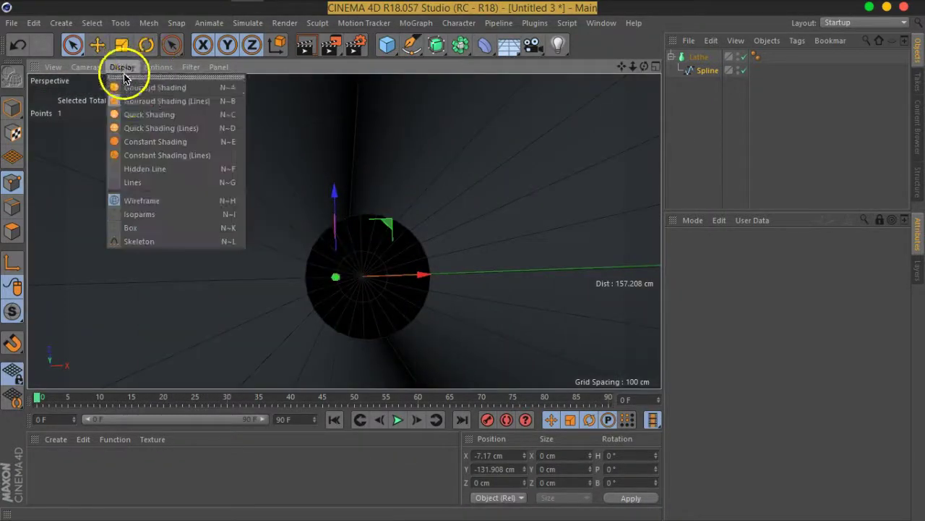
click(138, 87)
click(122, 67)
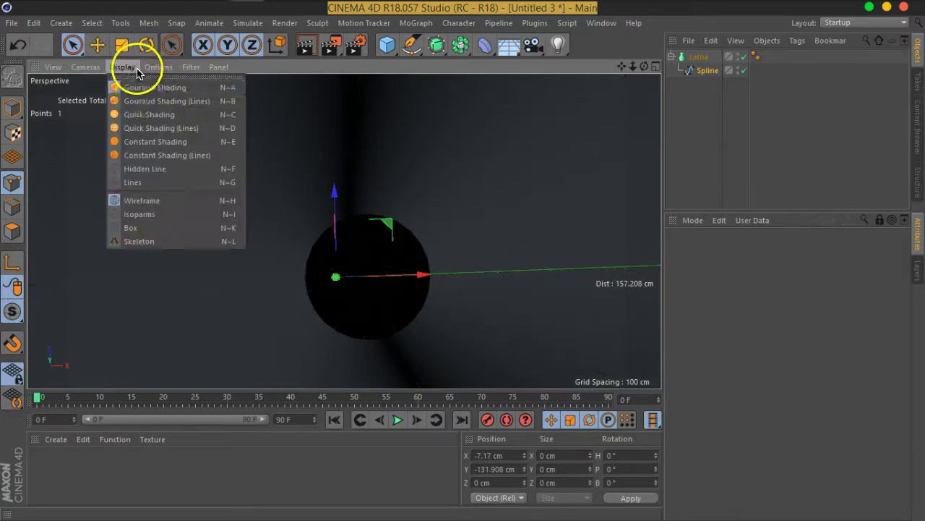
click(147, 96)
scroll(393, 265, down, 3)
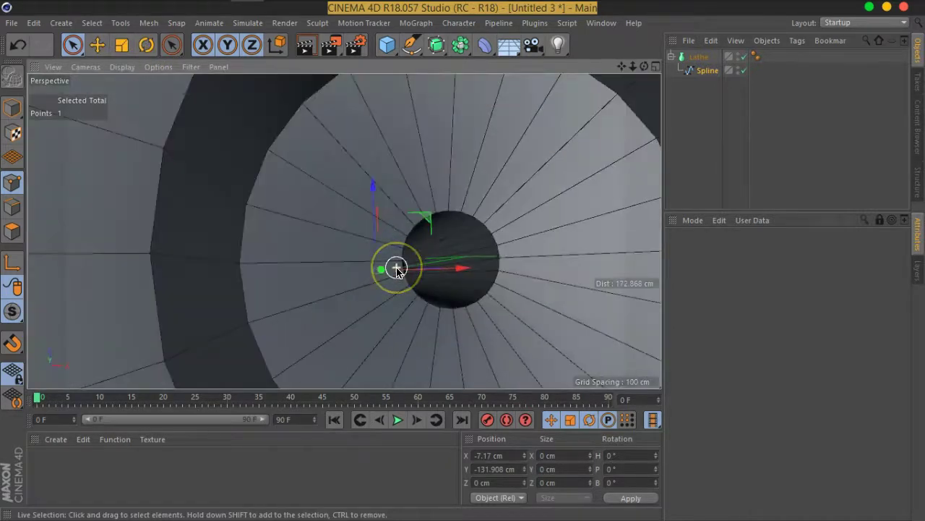
scroll(397, 264, down, 3)
scroll(458, 290, down, 3)
mouse_move(458, 289)
alt+mouse_down()
mouse_move(330, 285)
mouse_move(325, 234)
mouse_move(347, 272)
mouse_move(347, 235)
mouse_move(349, 269)
alt+mouse_up()
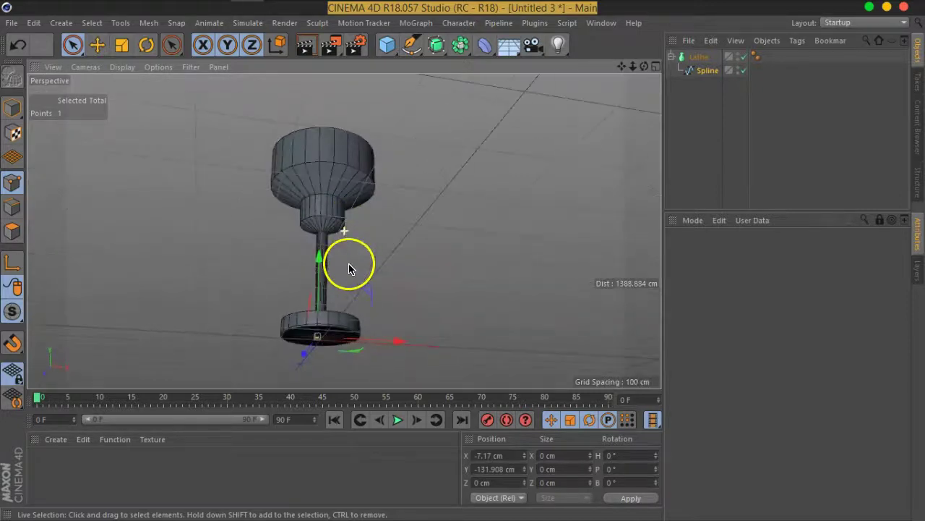
- Set the selected bottom profile point's Position X to 0 cm
scroll(323, 329, up, 3)
mouse_move(325, 327)
alt+mouse_down()
mouse_move(351, 262)
mouse_move(431, 246)
alt+mouse_up()
mouse_move(244, 310)
mouse_down()
mouse_move(233, 308)
mouse_move(263, 312)
mouse_move(245, 314)
mouse_move(254, 311)
mouse_up()
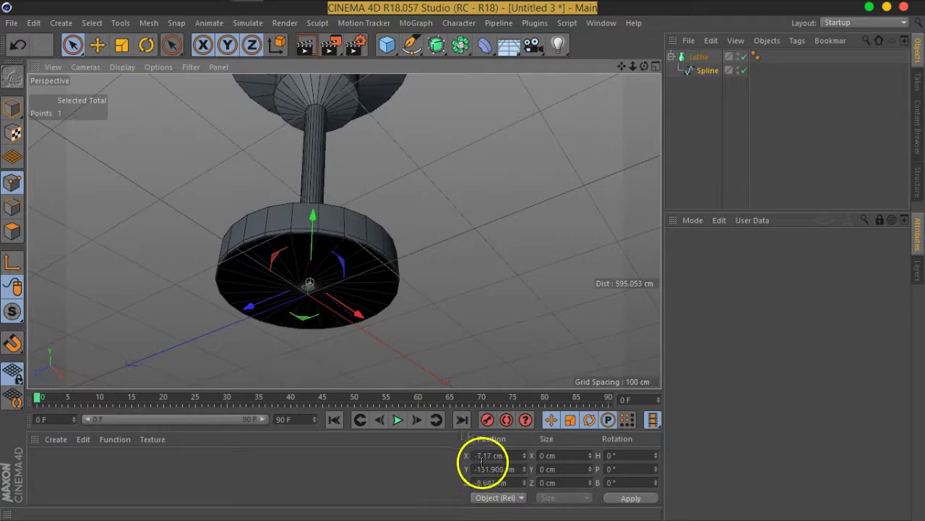
click(510, 456)
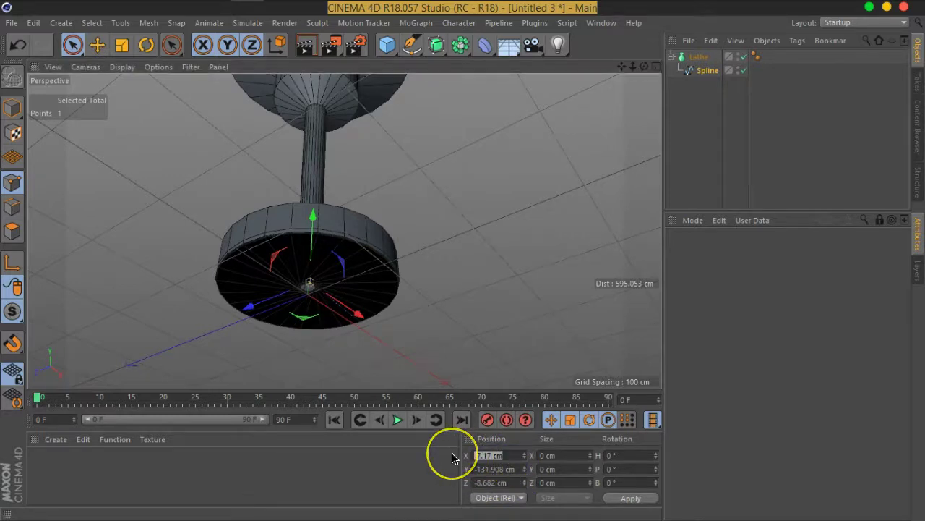
text(0)
key(Return)
- Show the four-view layout and frame the base in the front view
alt+drag(378, 361, 408, 264)
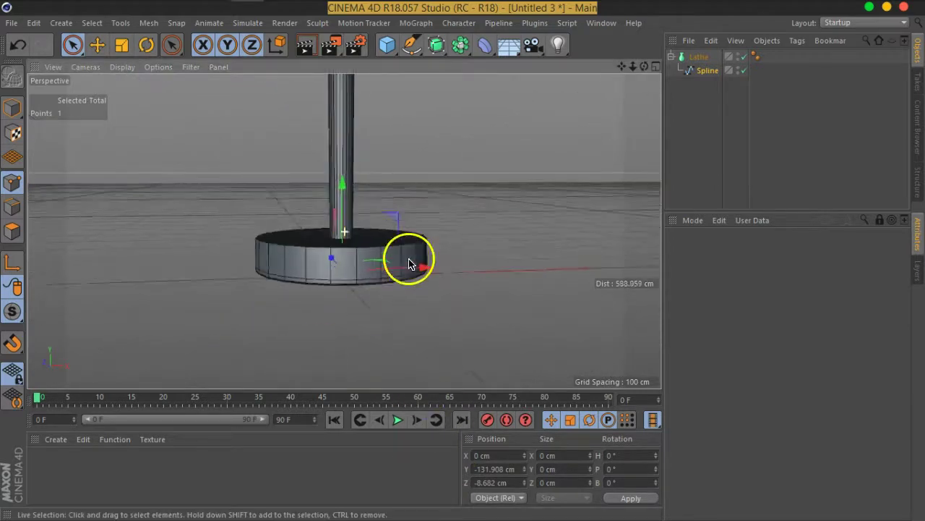
click(656, 67)
mouse_move(517, 329)
alt+middle_down()
mouse_move(494, 279)
mouse_move(523, 314)
mouse_move(529, 366)
alt+middle_up()
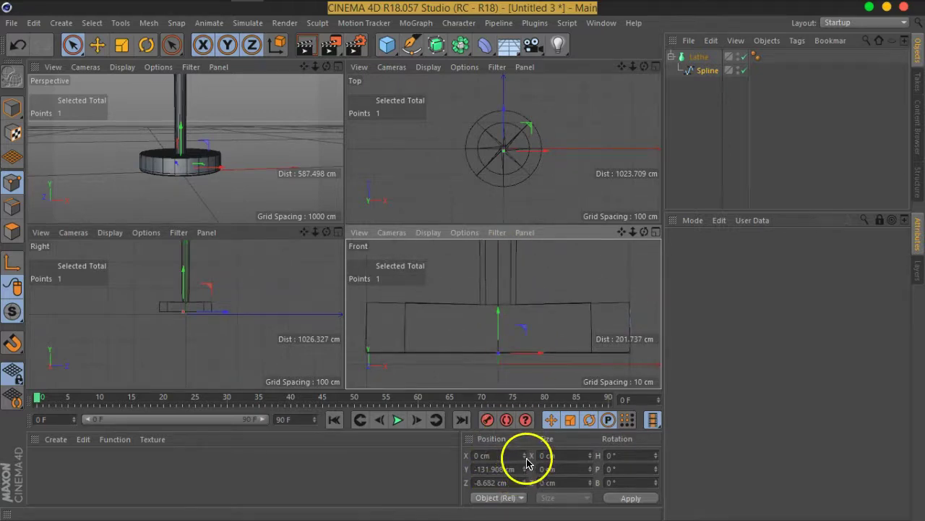
- Disable the Lathe and move a corner profile point, editing its X position
click(744, 58)
scroll(572, 313, down, 2)
scroll(530, 348, down, 2)
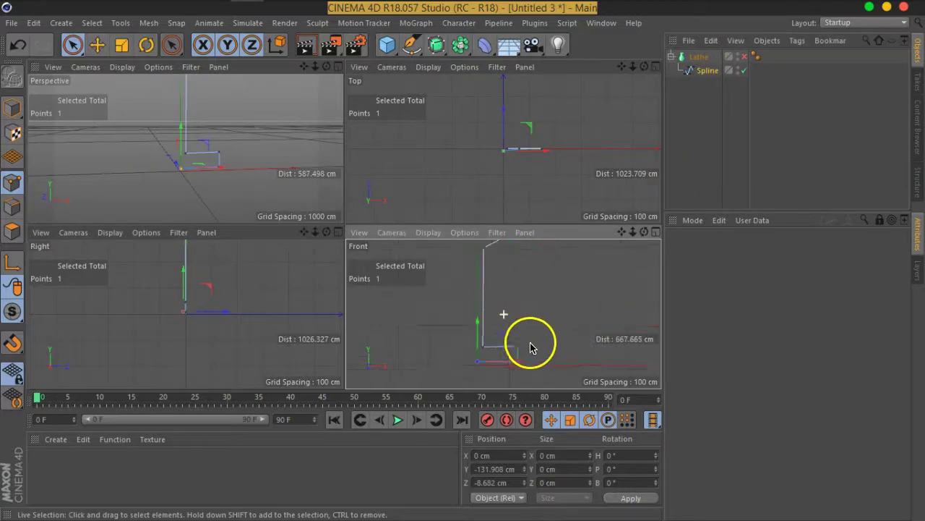
scroll(522, 311, up, 2)
scroll(521, 302, up, 2)
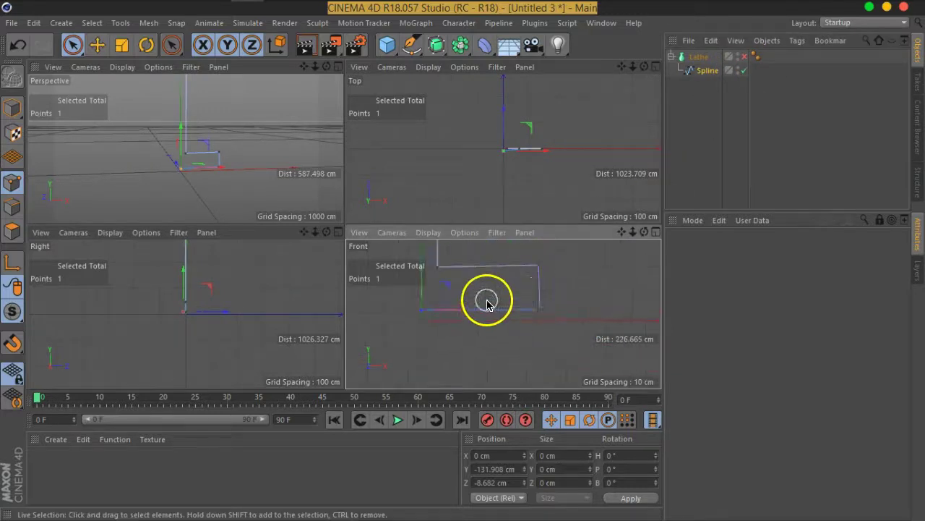
mouse_move(480, 332)
mouse_down()
mouse_move(486, 303)
mouse_move(470, 308)
mouse_up()
click(489, 484)
click(519, 455)
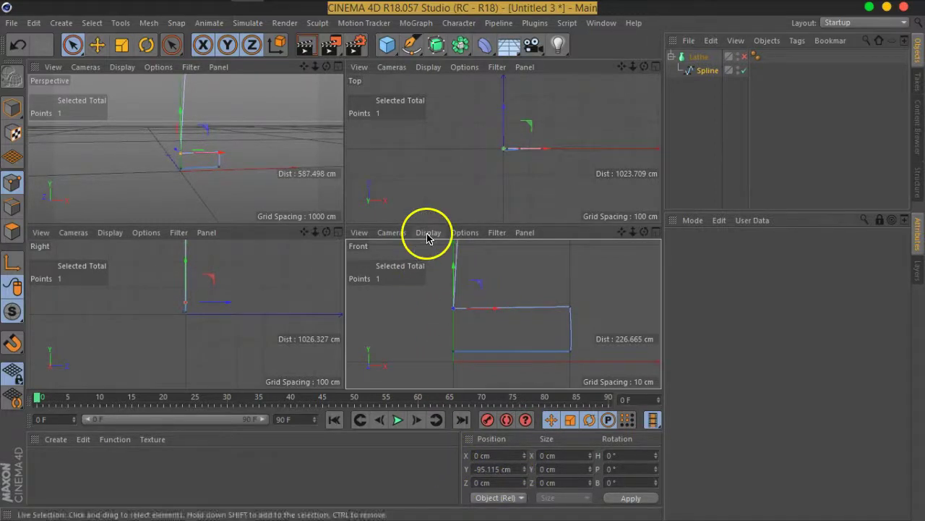
- Select the stem point at Y 154.44 cm and set its X position to 0 cm
scroll(475, 326, down, 2)
scroll(470, 322, down, 3)
mouse_move(493, 295)
alt+middle_down()
mouse_move(492, 345)
mouse_move(482, 337)
alt+middle_up()
click(456, 332)
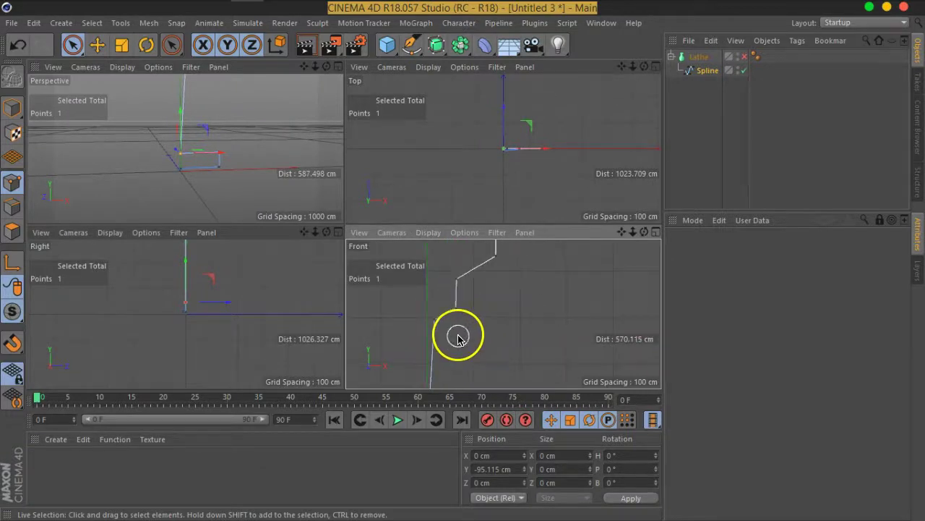
drag(515, 457, 441, 460)
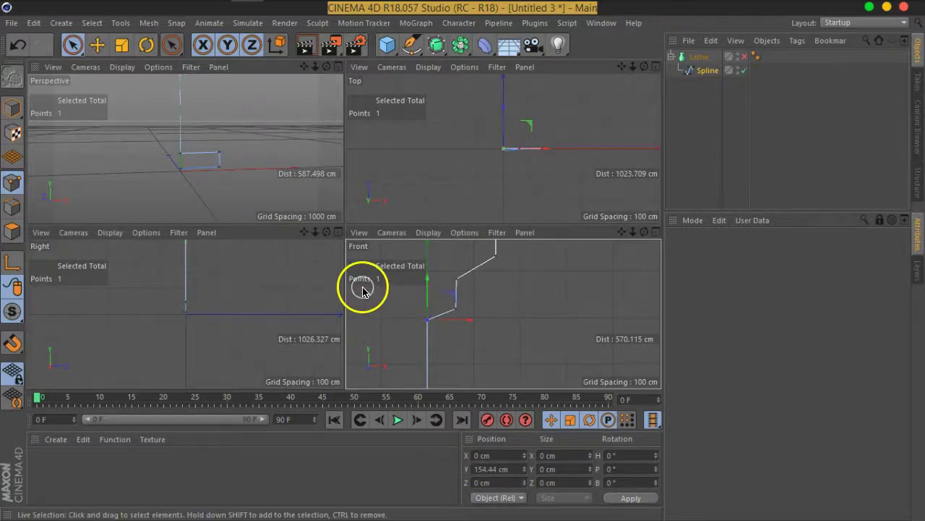
- Maximise the Perspective view and turn the Lathe back on to see the goblet
click(338, 66)
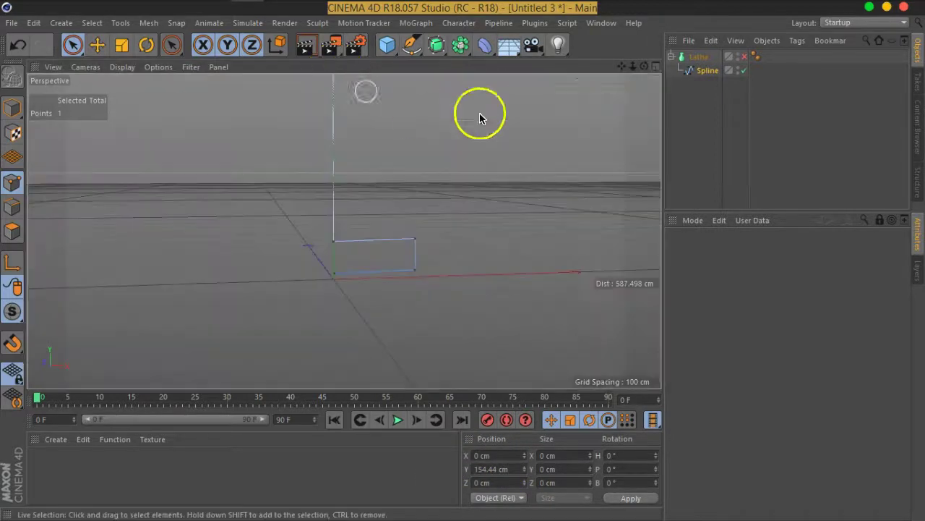
click(746, 56)
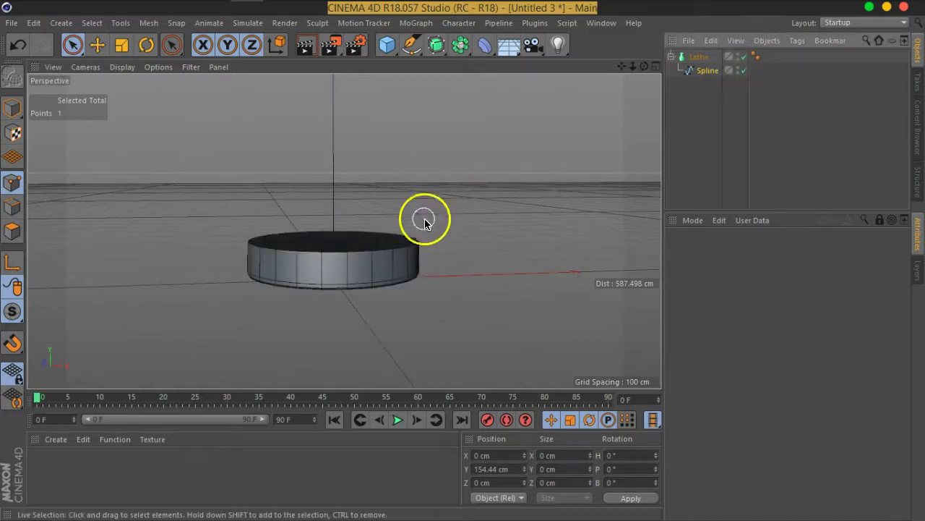
scroll(424, 219, down, 2)
scroll(463, 145, down, 2)
scroll(413, 242, down, 2)
scroll(394, 242, down, 2)
scroll(394, 242, up, 3)
scroll(394, 242, up, 4)
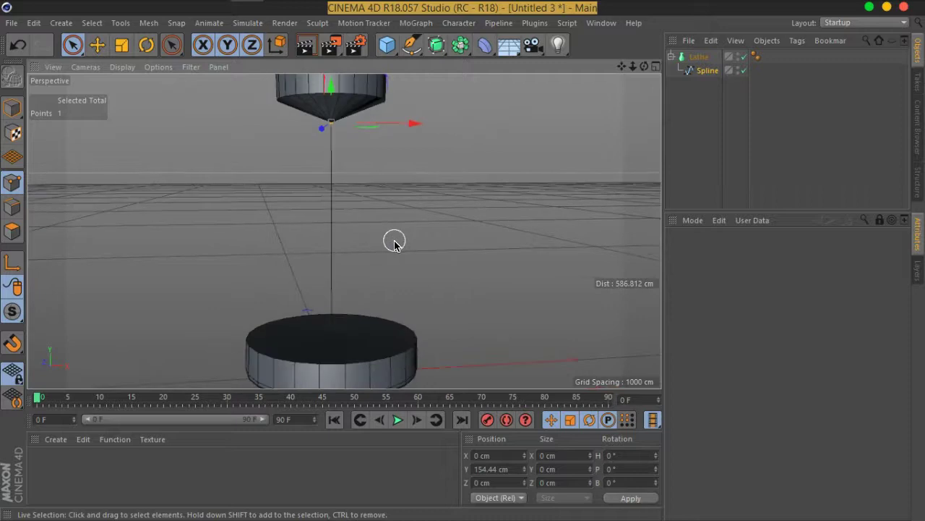
- Return to four views and move the selected profile point outward along X
click(656, 66)
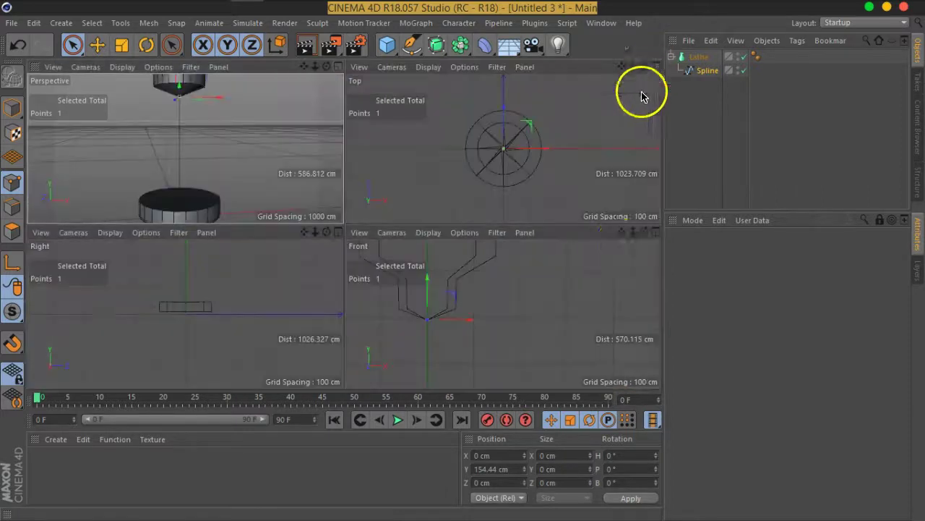
click(656, 232)
scroll(387, 226, down, 3)
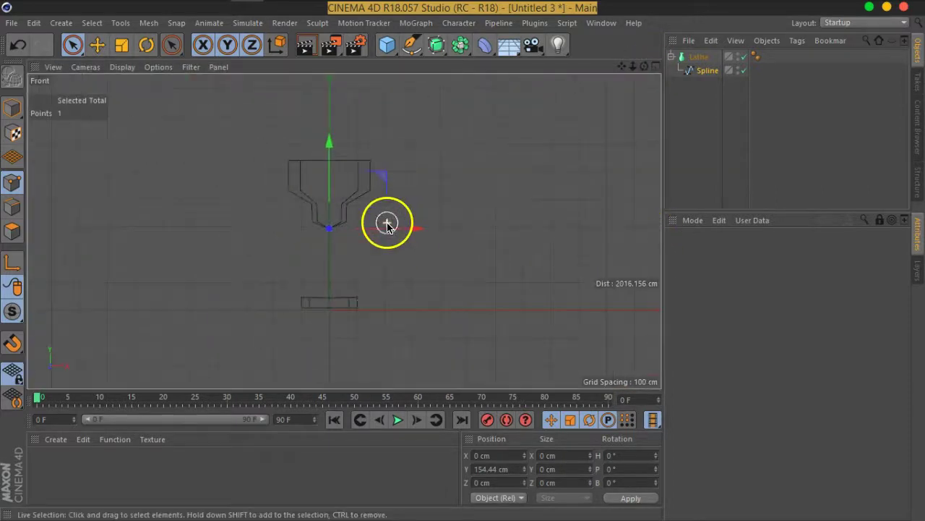
middle_drag(396, 227, 394, 215)
scroll(378, 241, up, 1)
scroll(378, 241, up, 1)
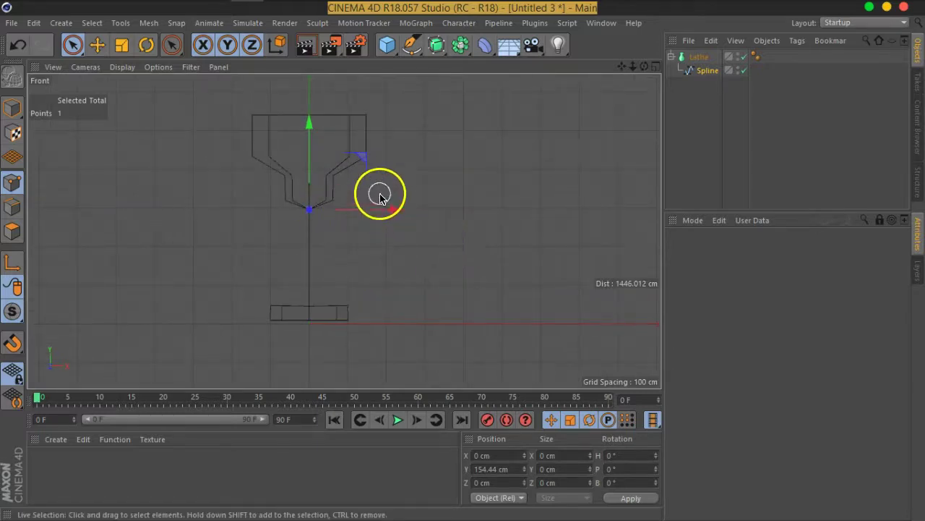
drag(382, 215, 387, 216)
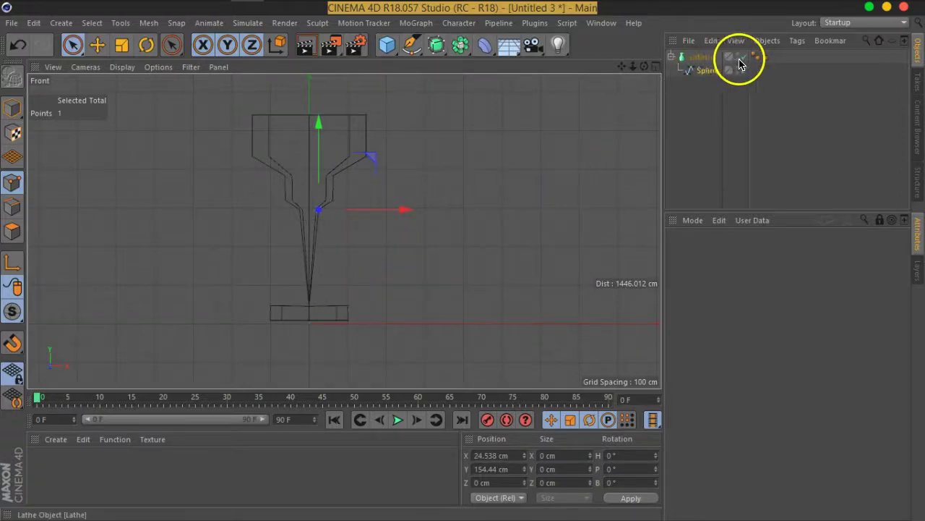
- Disable the Lathe and shift the bottom base points right, the left one to 19.28 cm
click(744, 57)
click(362, 311)
mouse_move(362, 311)
mouse_down()
mouse_move(326, 304)
mouse_move(384, 312)
mouse_up()
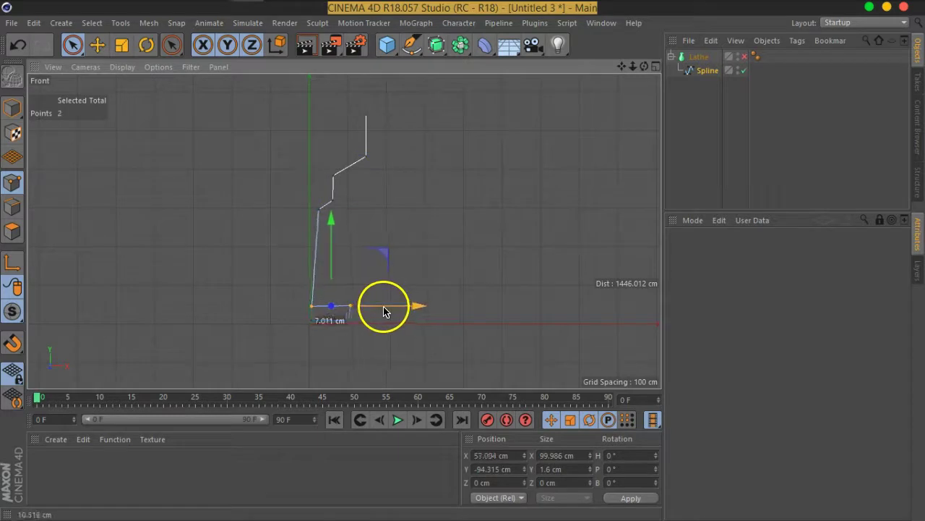
click(351, 279)
click(309, 306)
drag(409, 312, 406, 311)
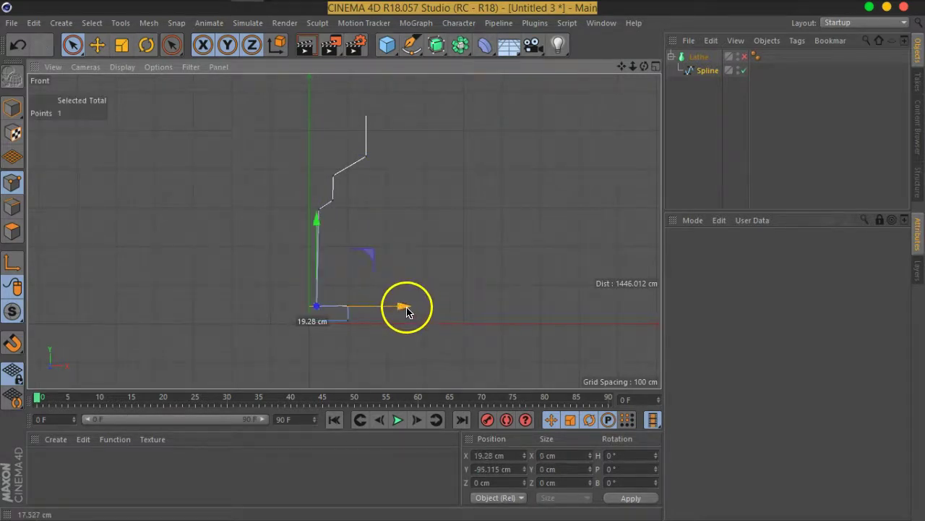
- Raise the profile point near the origin by 20 cm and deselect the spline
click(309, 345)
click(308, 325)
drag(309, 331, 307, 322)
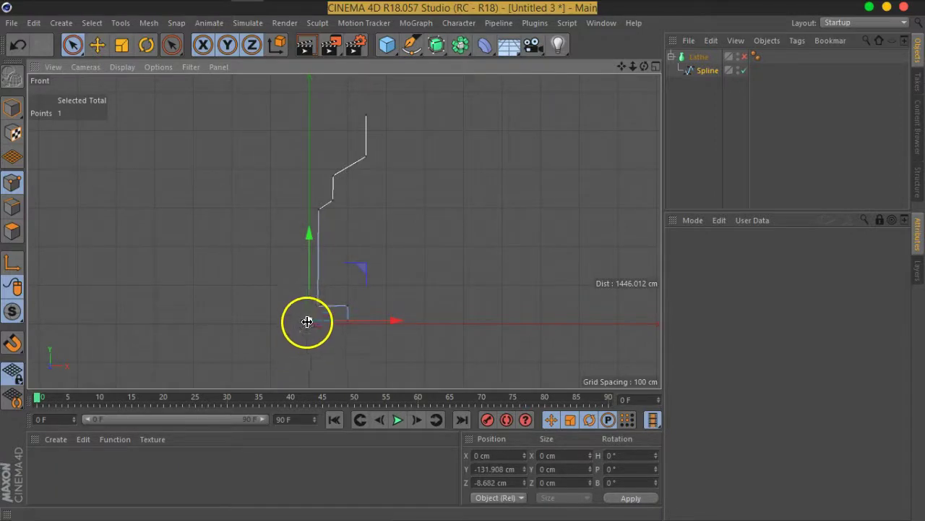
click(730, 79)
- Re-enable the Lathe and inspect the goblet from above in a maximised Perspective view
click(744, 57)
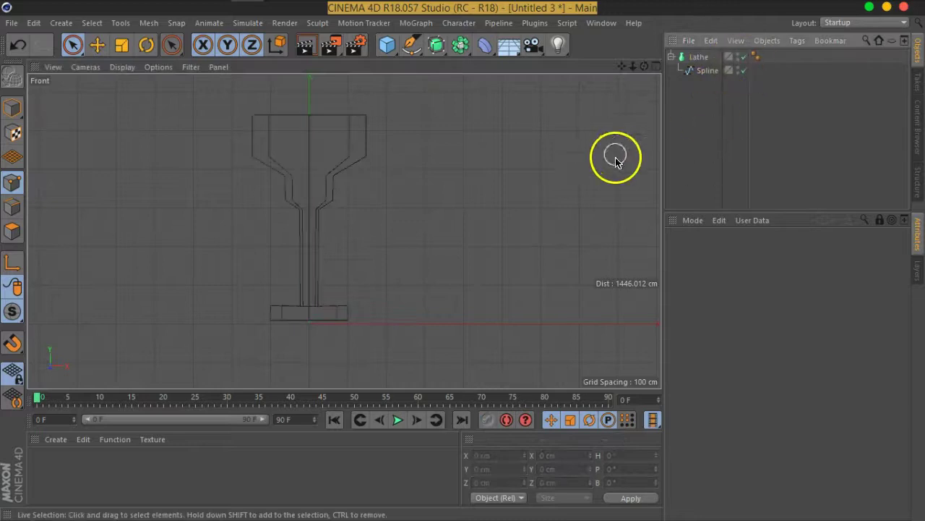
scroll(316, 323, up, 5)
scroll(313, 321, up, 3)
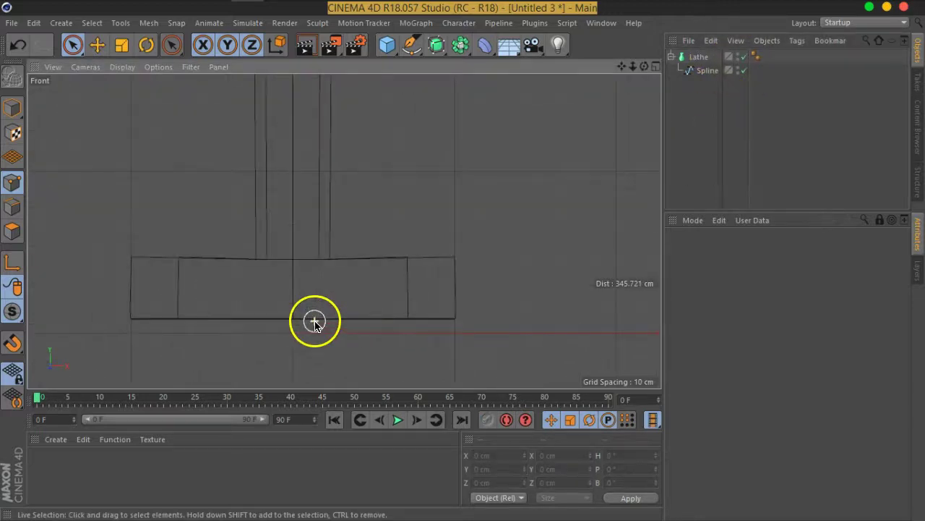
scroll(362, 342, down, 8)
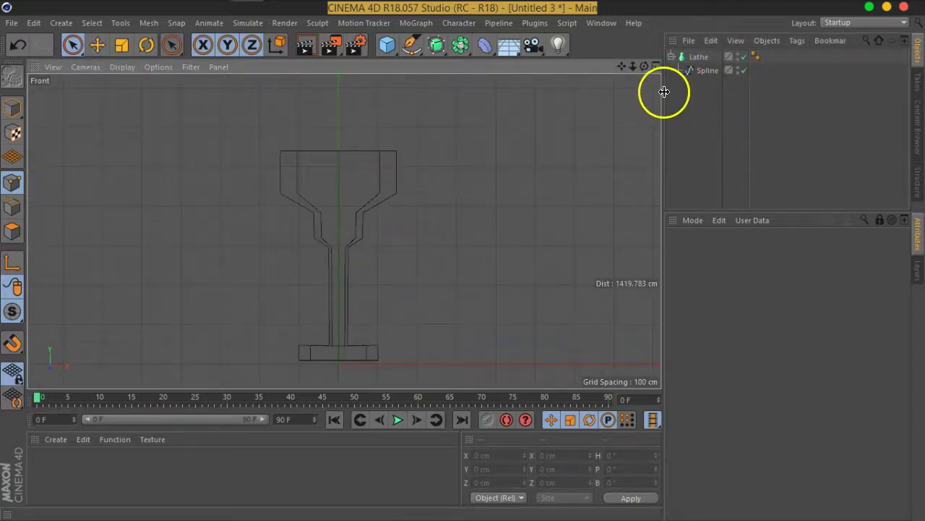
click(656, 67)
click(334, 75)
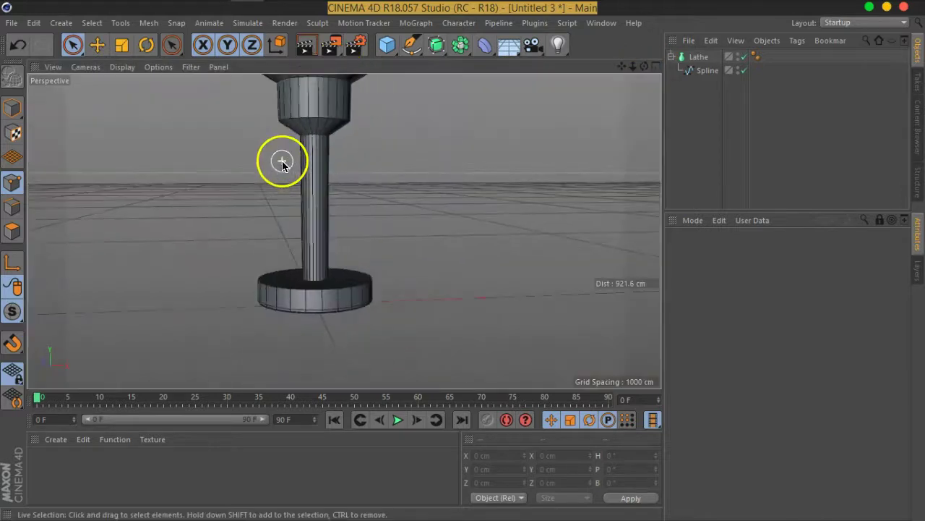
mouse_move(351, 126)
alt+mouse_down()
mouse_move(368, 212)
mouse_move(347, 235)
mouse_move(344, 154)
mouse_move(328, 177)
alt+mouse_up()
scroll(329, 175, up, 5)
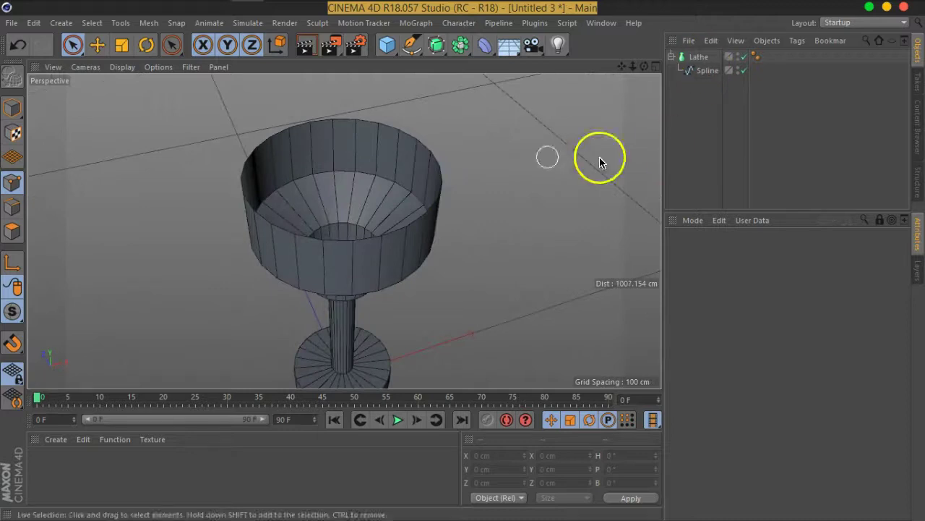
- Move the profile Spline out of the Lathe in the Object Manager
click(439, 45)
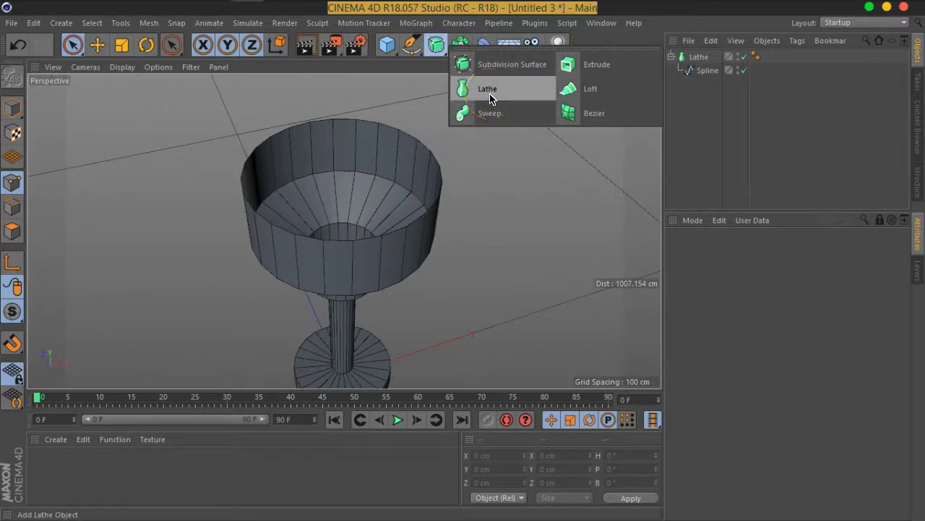
click(604, 192)
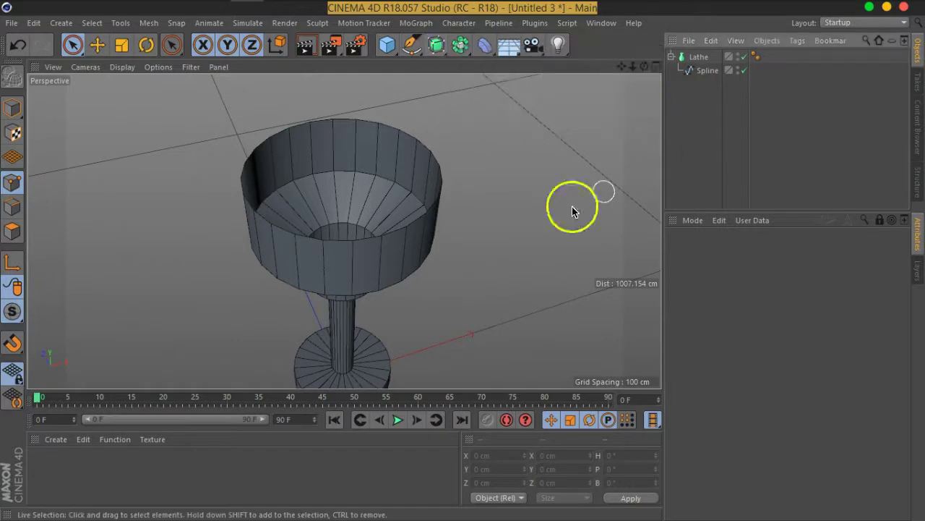
scroll(343, 282, down, 5)
mouse_move(343, 281)
alt+mouse_down()
mouse_move(395, 324)
mouse_move(348, 298)
mouse_move(421, 219)
mouse_move(410, 192)
mouse_move(368, 212)
alt+mouse_up()
scroll(335, 234, up, 2)
scroll(416, 290, up, 1)
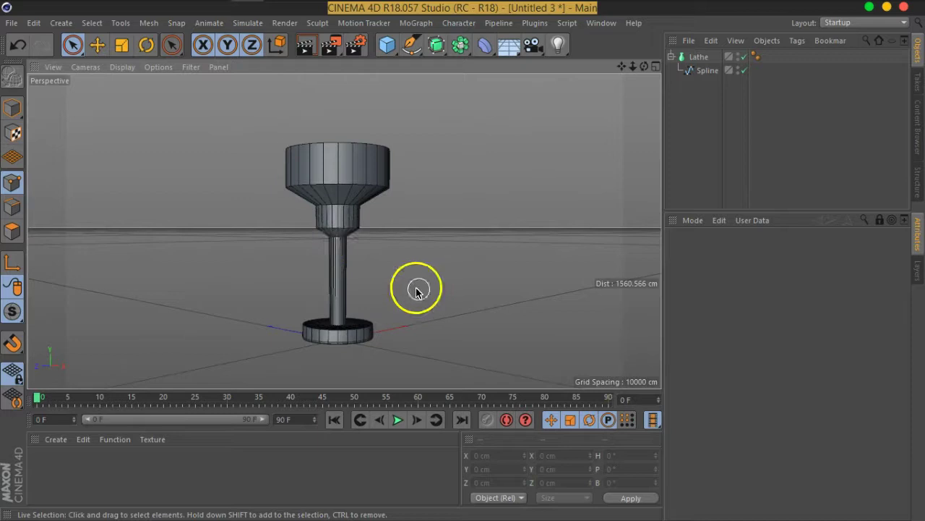
drag(706, 70, 685, 52)
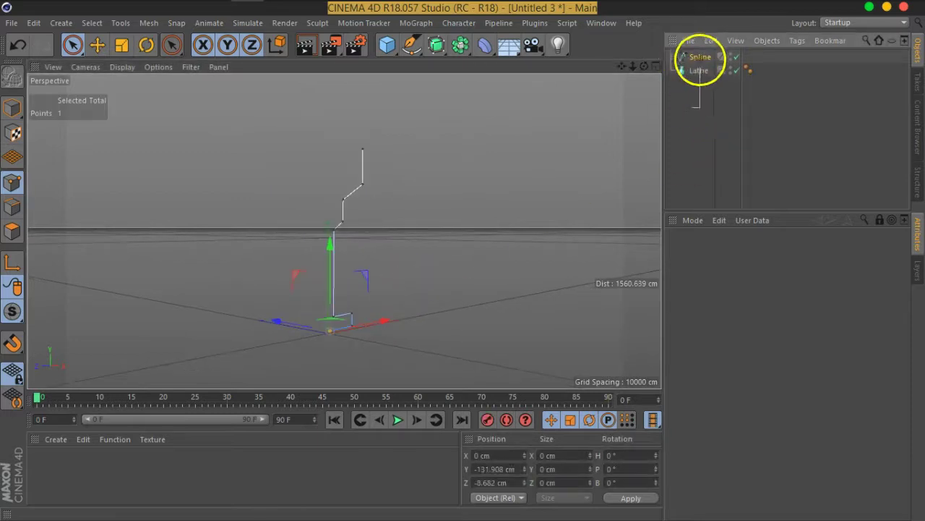
- Delete the goblet's Spline and Lathe, then add a Cogwheel spline viewed head-on
click(725, 148)
key(Delete)
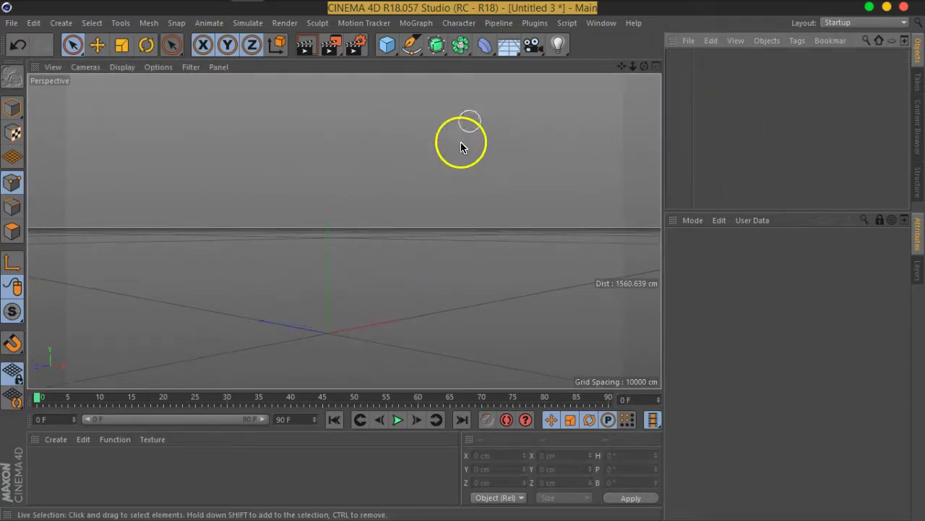
click(413, 56)
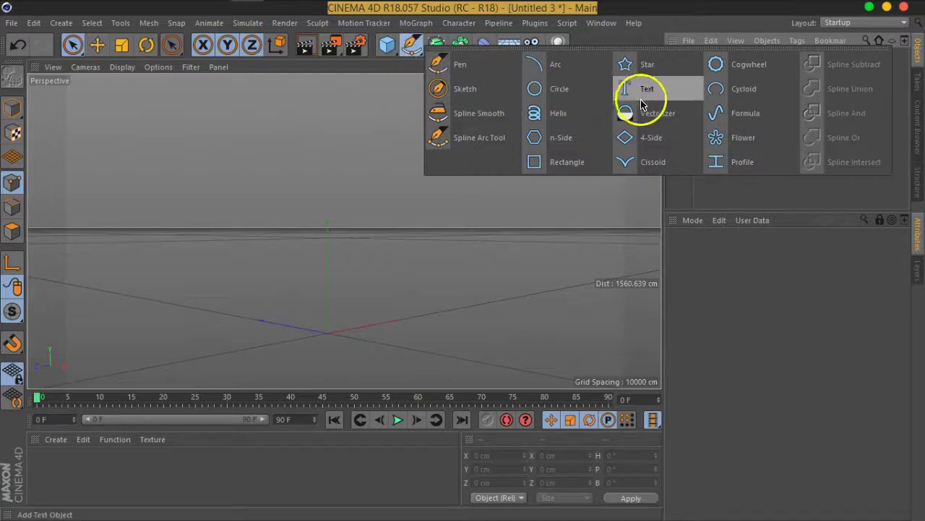
click(734, 65)
mouse_move(370, 198)
alt+mouse_down()
mouse_move(428, 225)
mouse_move(334, 233)
mouse_move(341, 155)
alt+mouse_up()
alt+right_drag(345, 157, 343, 196)
mouse_move(370, 212)
alt+mouse_down()
mouse_move(384, 211)
mouse_move(395, 186)
alt+mouse_up()
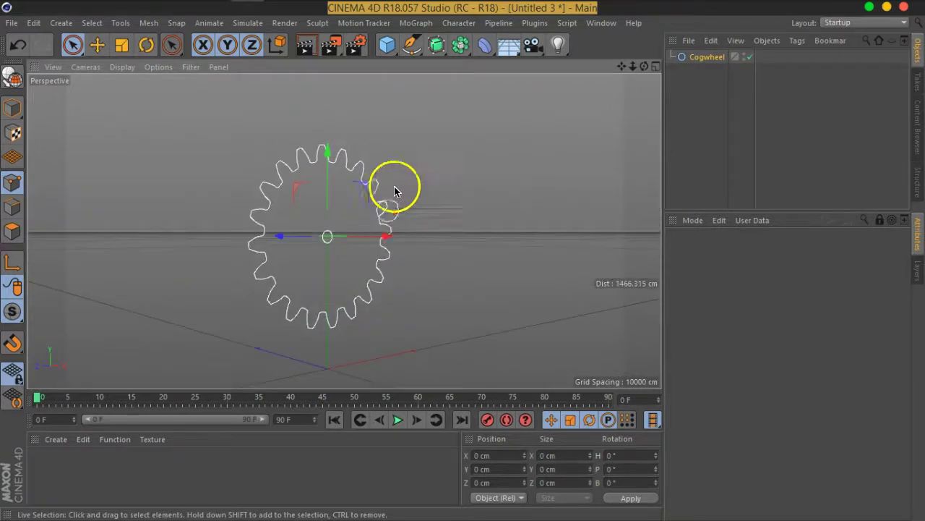
- Add an Extrude generator and nest the Cogwheel under it to form a solid gear
click(444, 60)
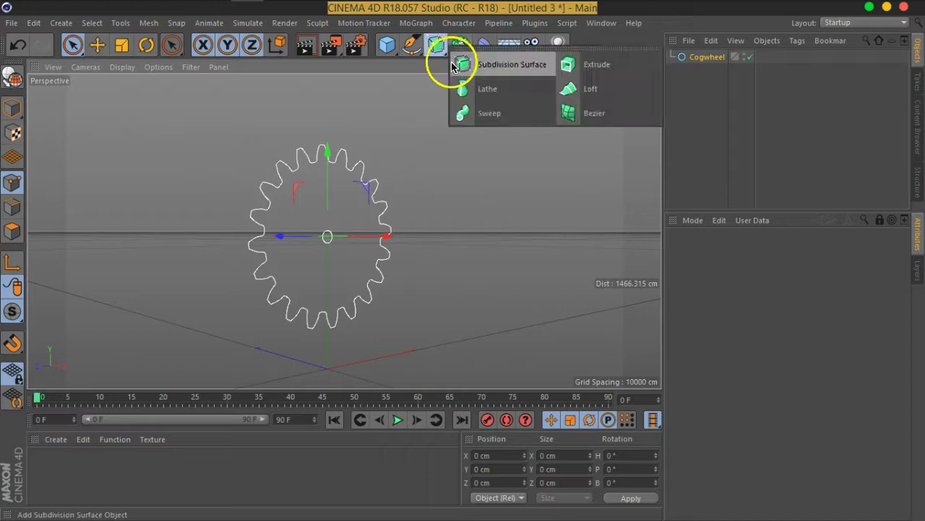
click(581, 76)
drag(712, 71, 702, 62)
mouse_move(298, 202)
alt+mouse_down()
mouse_move(450, 224)
mouse_move(318, 253)
alt+mouse_up()
scroll(282, 189, up, 3)
mouse_move(281, 188)
alt+mouse_down()
mouse_move(444, 268)
mouse_move(450, 237)
alt+mouse_up()
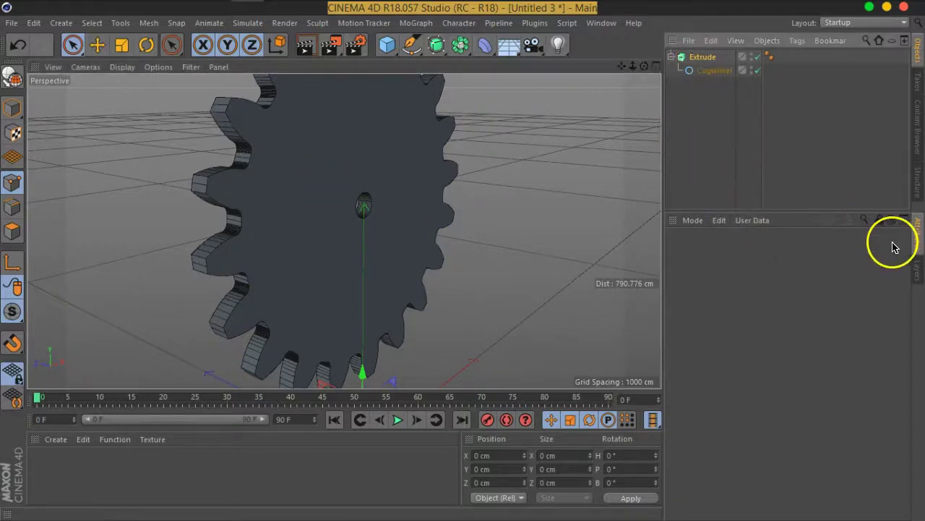
- Set the Extrude's Movement Z depth to 94 cm to thicken the gear
click(885, 219)
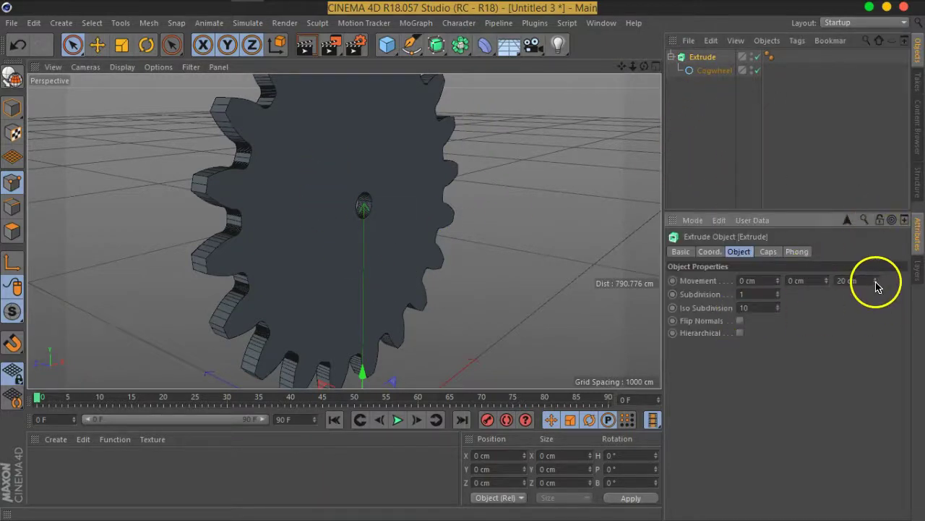
drag(876, 286, 873, 275)
mouse_move(879, 237)
mouse_down()
mouse_move(878, 207)
mouse_move(889, 273)
mouse_move(892, 211)
mouse_move(891, 258)
mouse_move(889, 212)
mouse_move(888, 256)
mouse_move(889, 235)
mouse_up()
mouse_move(407, 192)
alt+mouse_down()
mouse_move(378, 209)
mouse_move(248, 192)
mouse_move(310, 207)
mouse_move(632, 333)
alt+mouse_up()
scroll(245, 190, up, 5)
- Set the Extrude's Subdivision to 3 and inspect the gear teeth
click(778, 292)
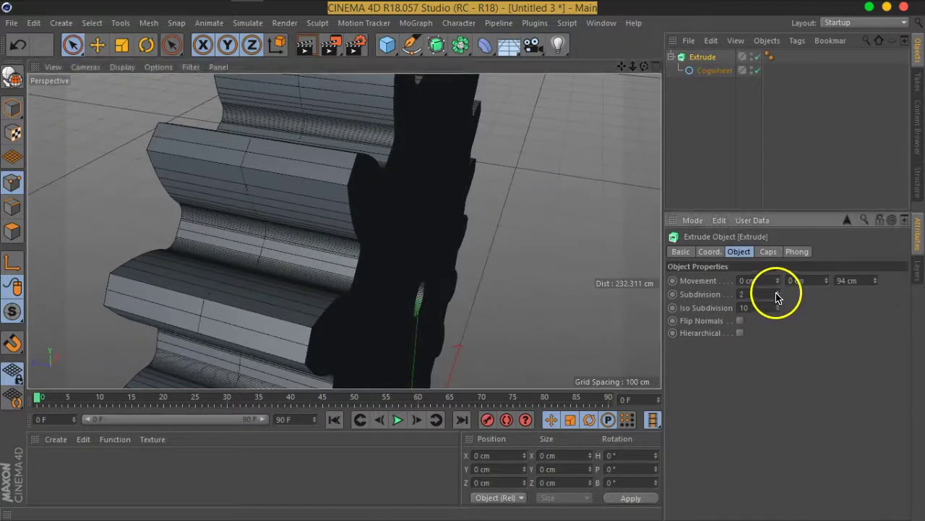
mouse_move(405, 248)
alt+mouse_down()
mouse_move(358, 207)
mouse_move(436, 188)
alt+mouse_up()
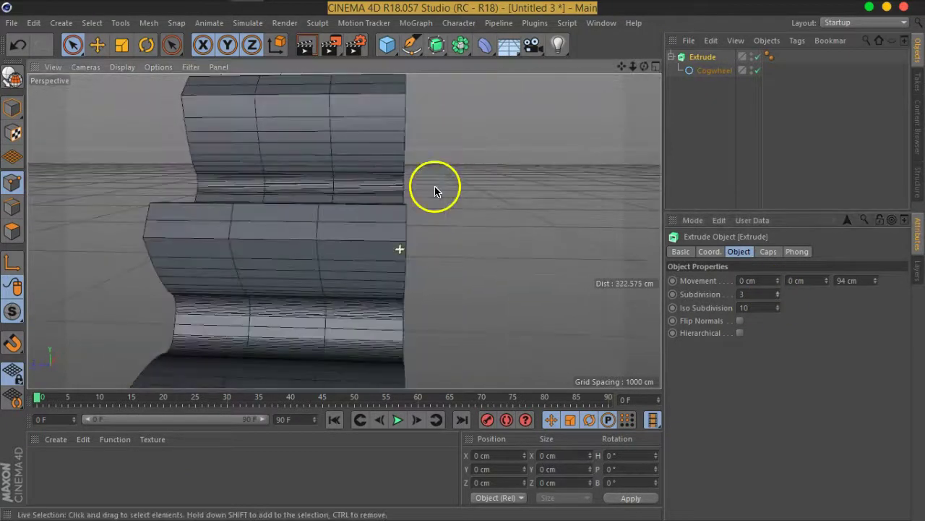
mouse_move(479, 248)
alt+mouse_down()
mouse_move(337, 227)
mouse_move(407, 283)
alt+mouse_up()
scroll(362, 242, down, 5)
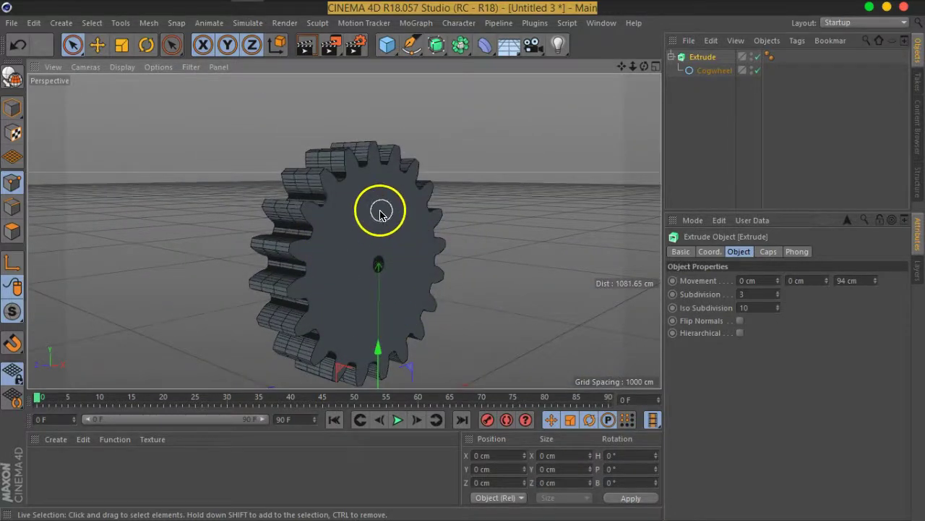
scroll(321, 287, up, 4)
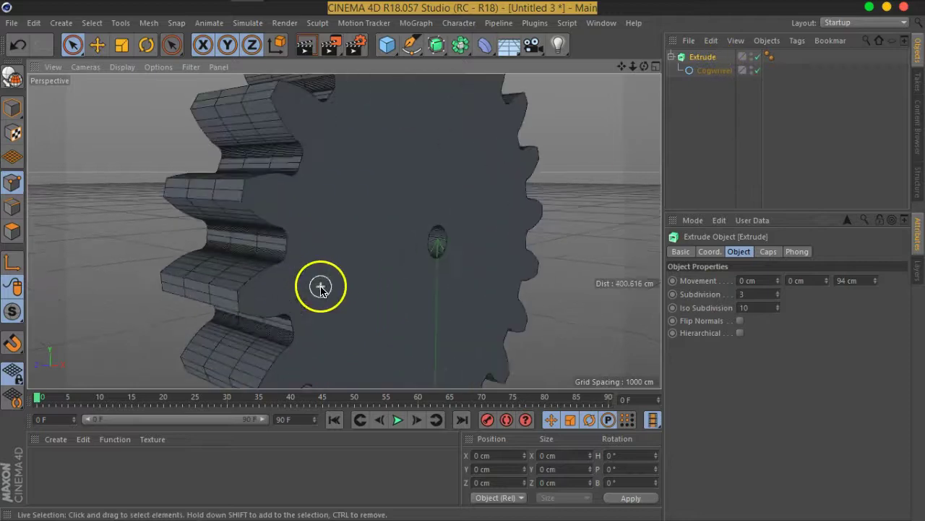
scroll(244, 221, up, 2)
scroll(244, 221, up, 2)
scroll(366, 215, up, 2)
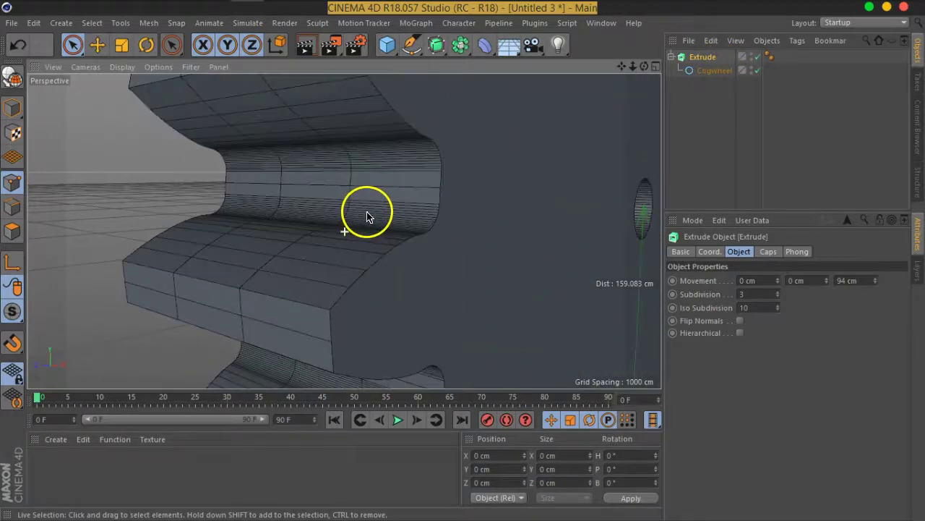
alt+drag(367, 215, 337, 238)
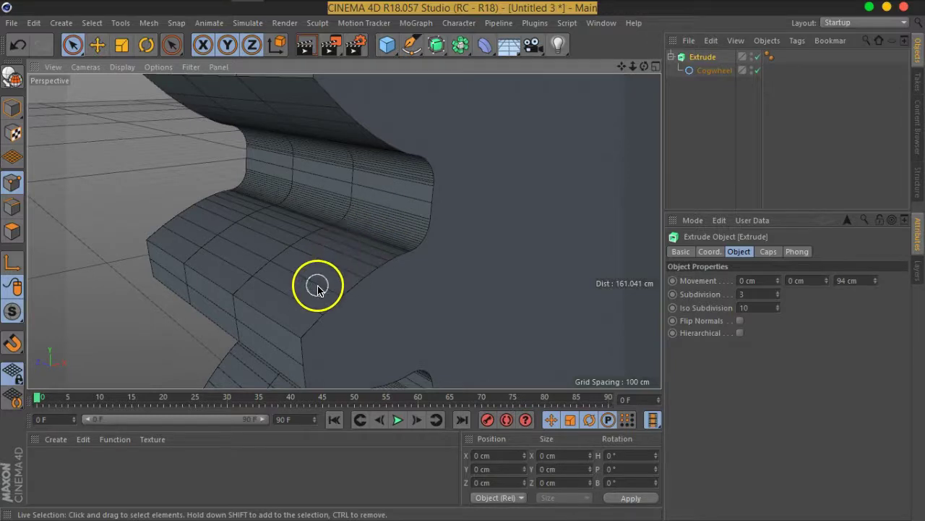
- Switch the Cogwheel's Intermediate Points mode to Uniform
click(716, 71)
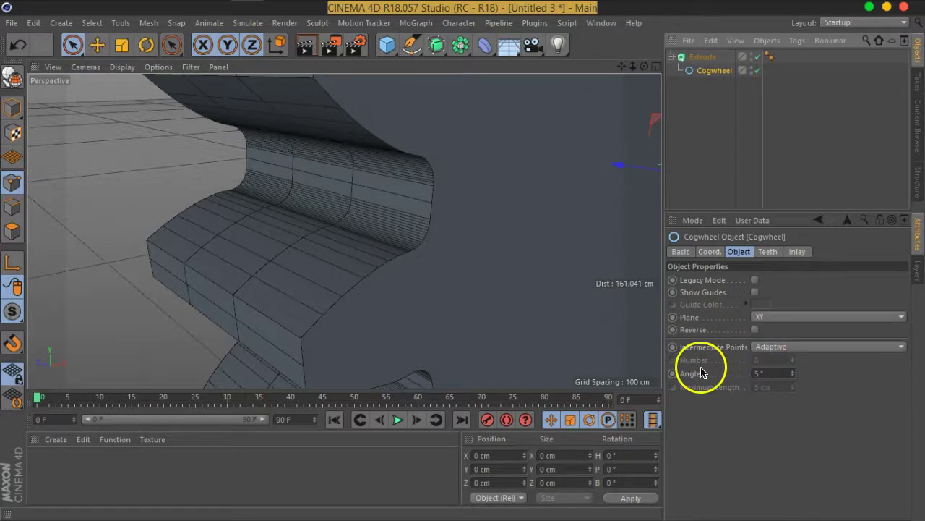
scroll(398, 224, up, 5)
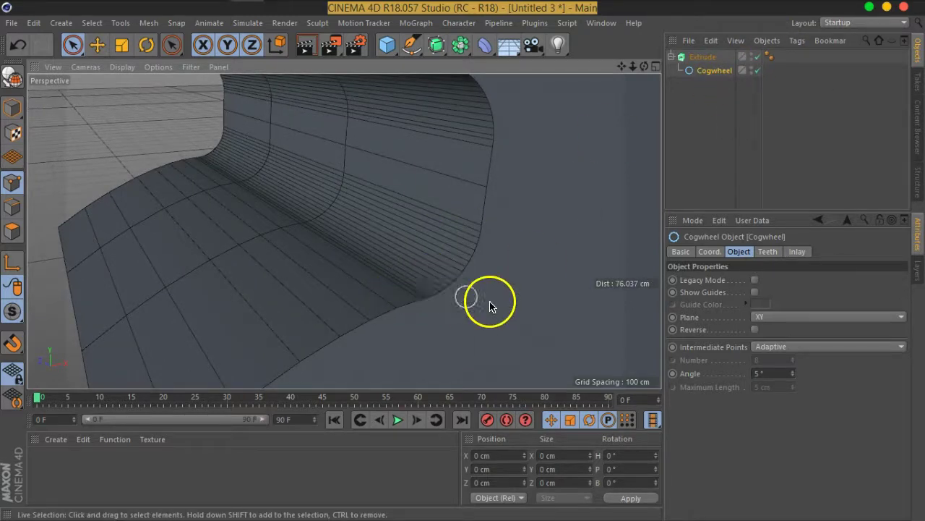
scroll(496, 259, up, 1)
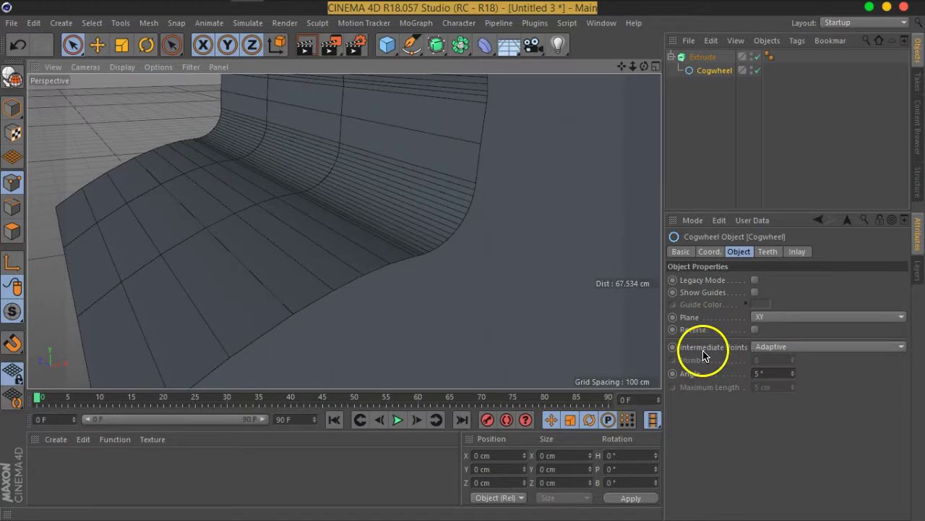
click(767, 348)
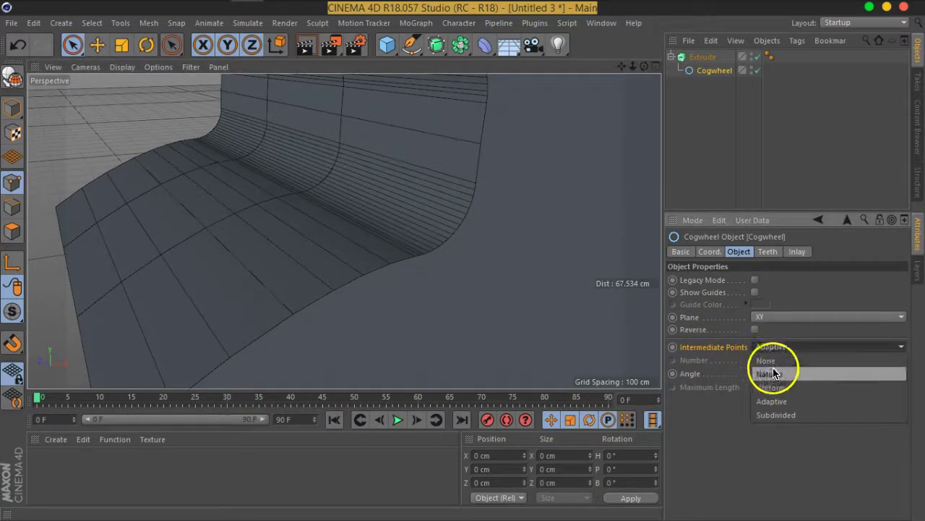
click(779, 416)
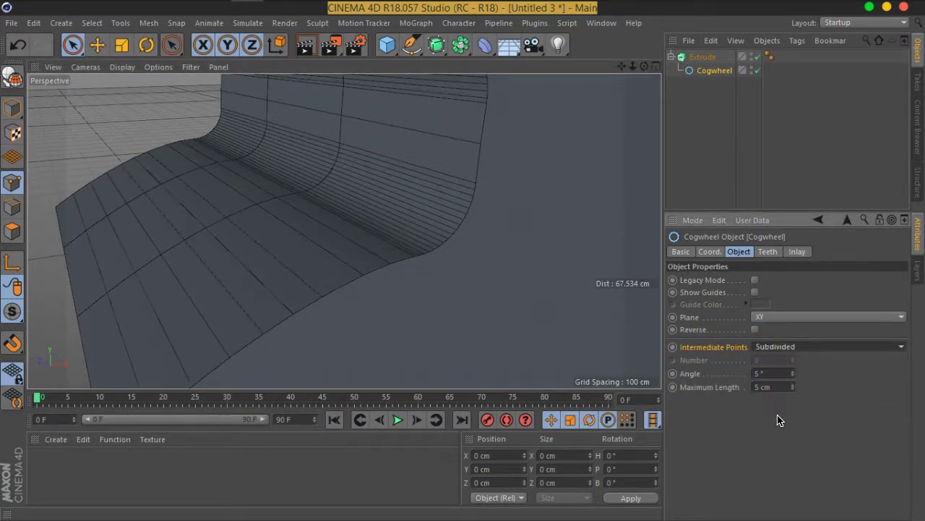
click(779, 348)
click(780, 373)
click(783, 348)
click(785, 387)
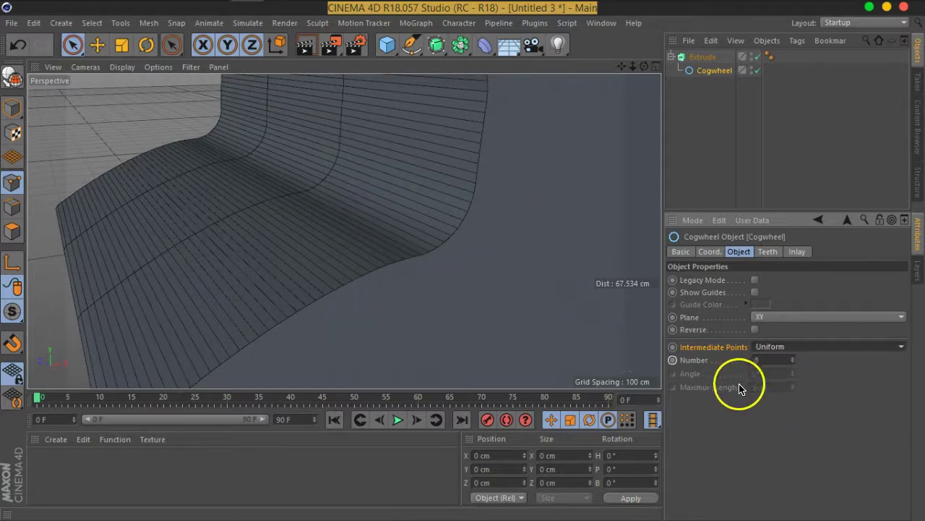
- Raise the Cogwheel's intermediate point Number to 5
drag(791, 365, 791, 364)
mouse_move(501, 273)
alt+mouse_down()
mouse_move(522, 268)
mouse_move(355, 260)
mouse_move(533, 248)
mouse_move(372, 249)
alt+mouse_up()
scroll(372, 248, up, 3)
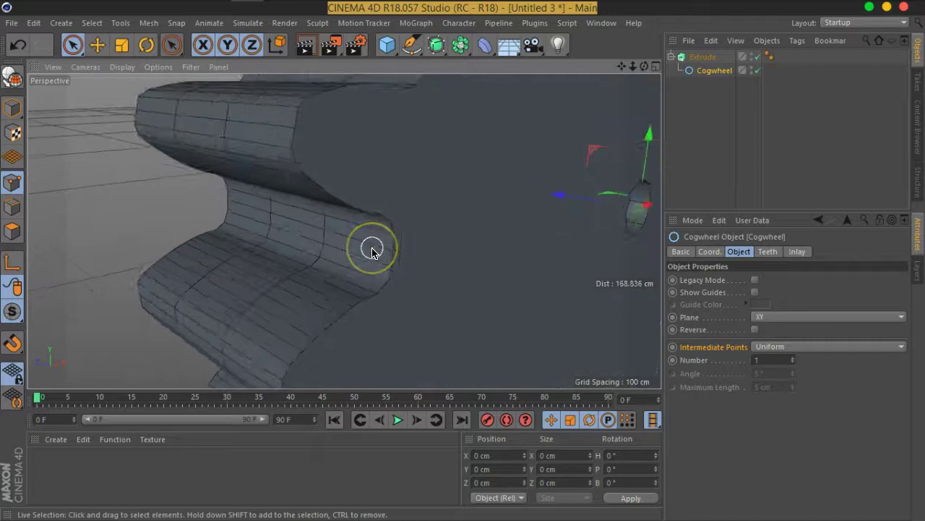
scroll(372, 249, up, 3)
scroll(374, 258, up, 2)
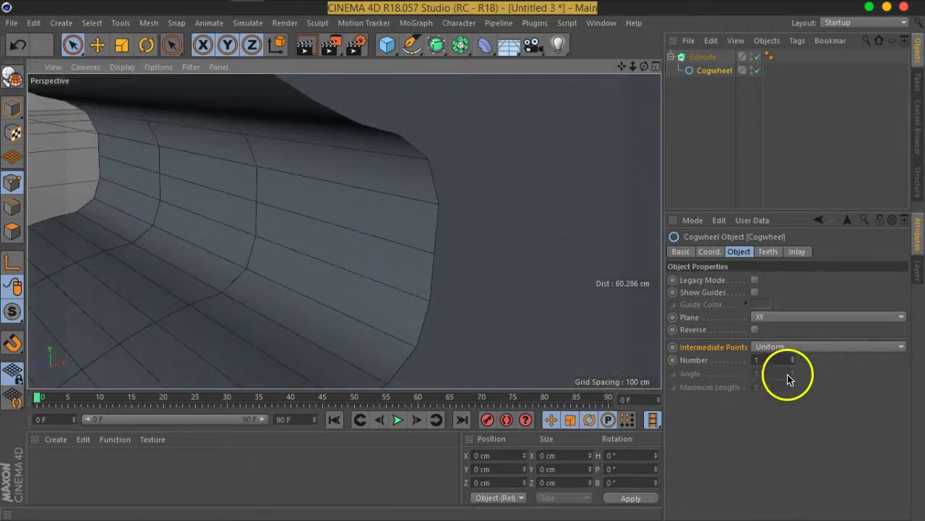
click(792, 362)
click(793, 362)
click(793, 362)
scroll(353, 256, down, 1)
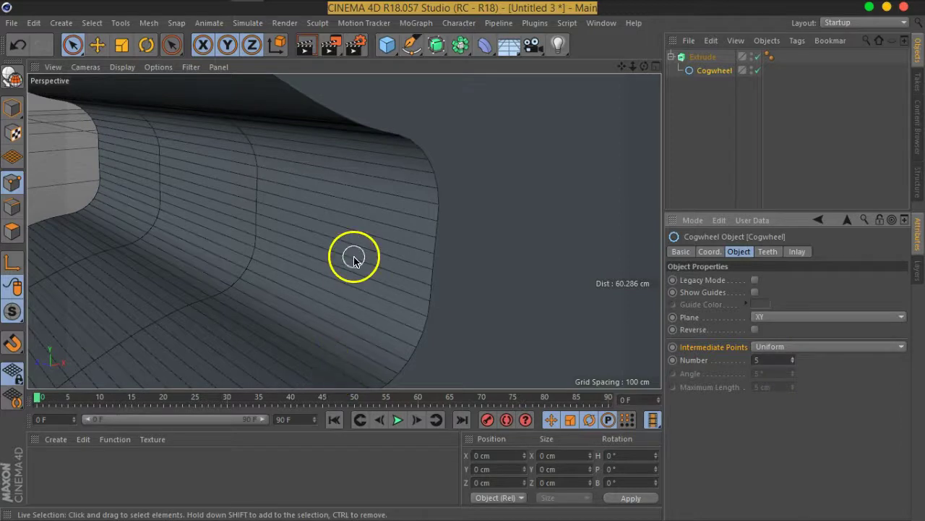
scroll(353, 256, down, 3)
scroll(499, 241, down, 2)
scroll(358, 157, down, 2)
mouse_move(358, 158)
alt+mouse_down()
mouse_move(504, 190)
mouse_move(583, 159)
mouse_move(330, 182)
mouse_move(323, 143)
mouse_move(368, 173)
mouse_move(357, 172)
alt+mouse_up()
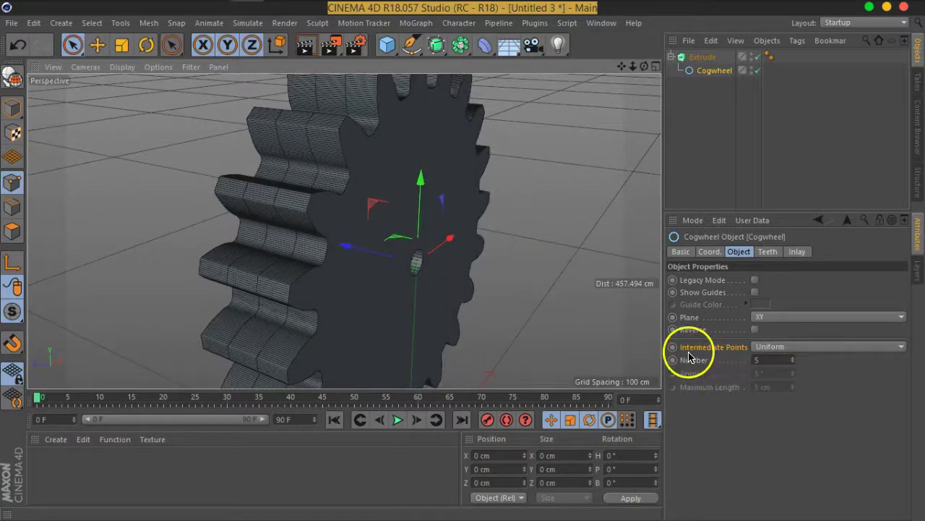
- Show the Extrude's Caps settings, briefly revisit the Cogwheel's point modes, then reselect Extrude
click(705, 60)
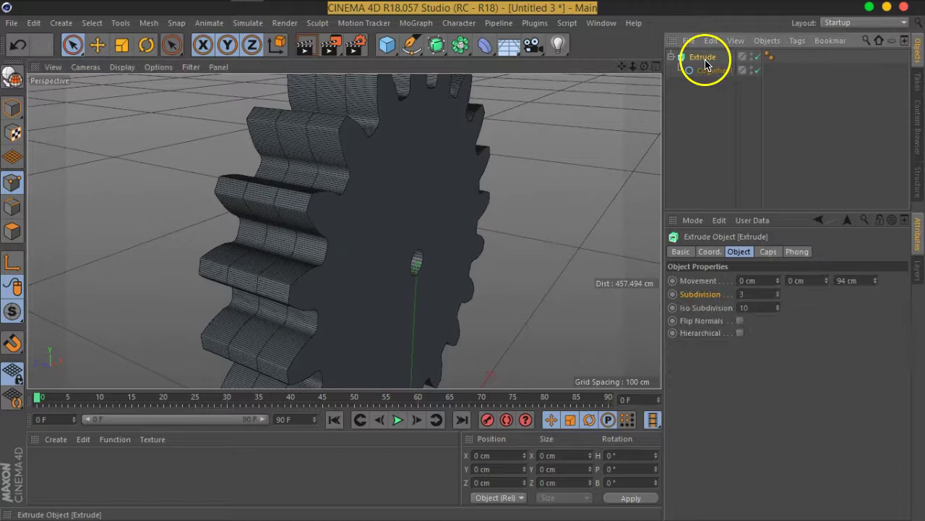
click(768, 254)
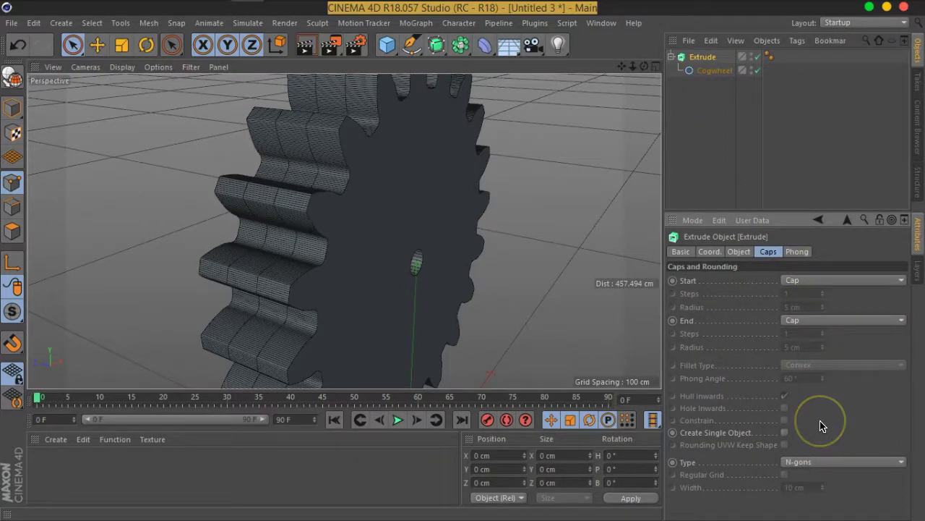
click(707, 72)
click(790, 346)
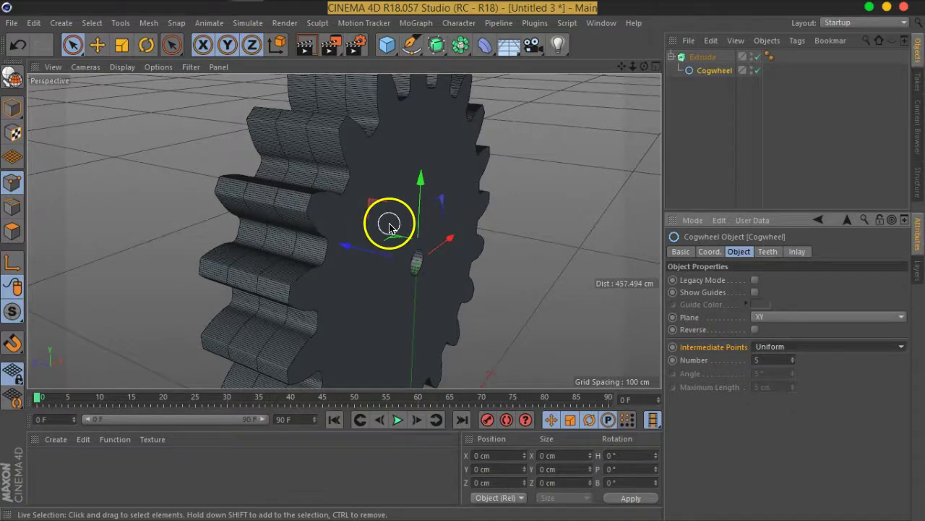
alt+middle_drag(389, 224, 307, 194)
mouse_move(307, 194)
alt+mouse_down()
mouse_move(434, 253)
mouse_move(399, 217)
mouse_move(253, 207)
mouse_move(361, 200)
mouse_move(383, 214)
mouse_move(398, 193)
alt+mouse_up()
scroll(254, 207, up, 5)
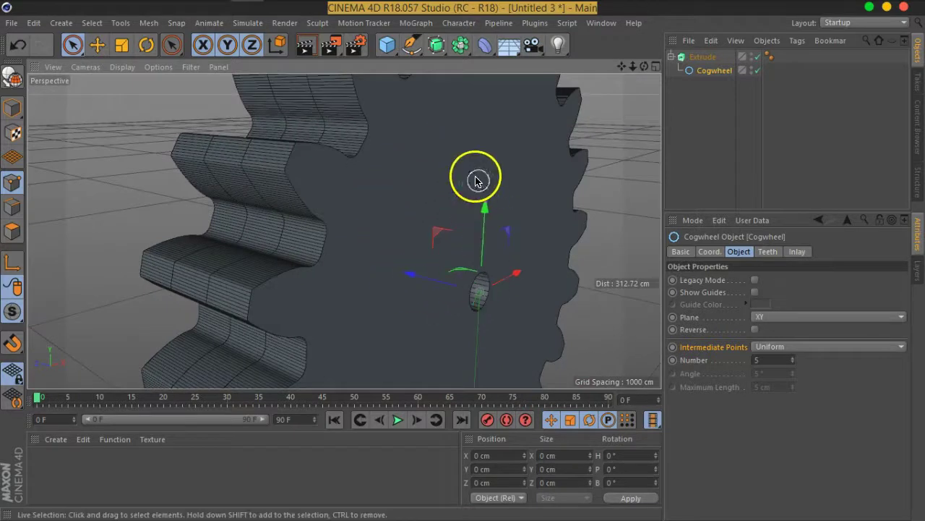
click(708, 58)
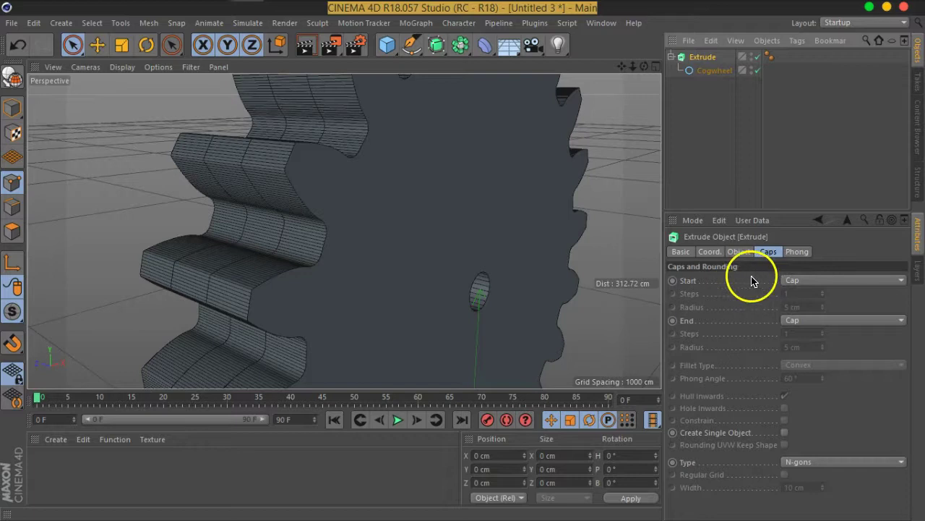
- Set both the Start and End caps to Fillet Cap
click(801, 279)
click(809, 336)
click(797, 320)
click(798, 373)
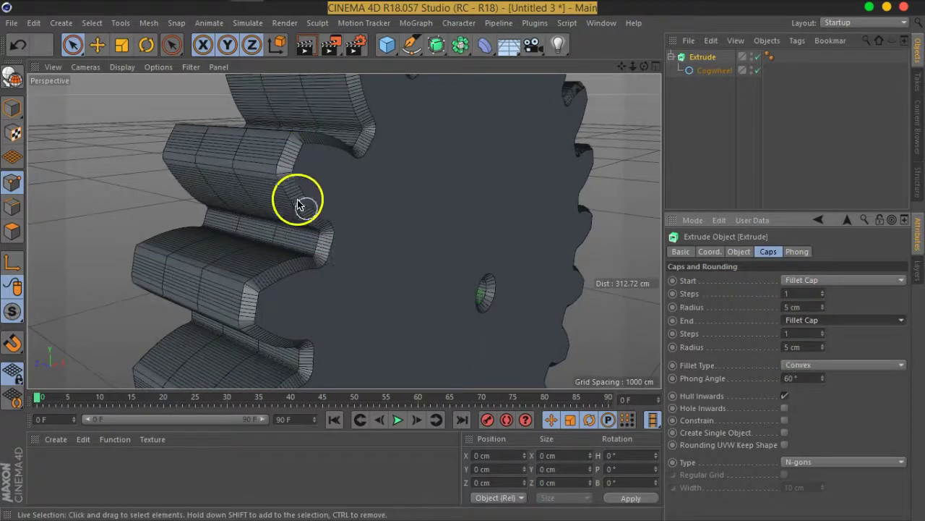
- Give the fillet caps a 2 cm radius and 3 steps
drag(812, 310, 764, 310)
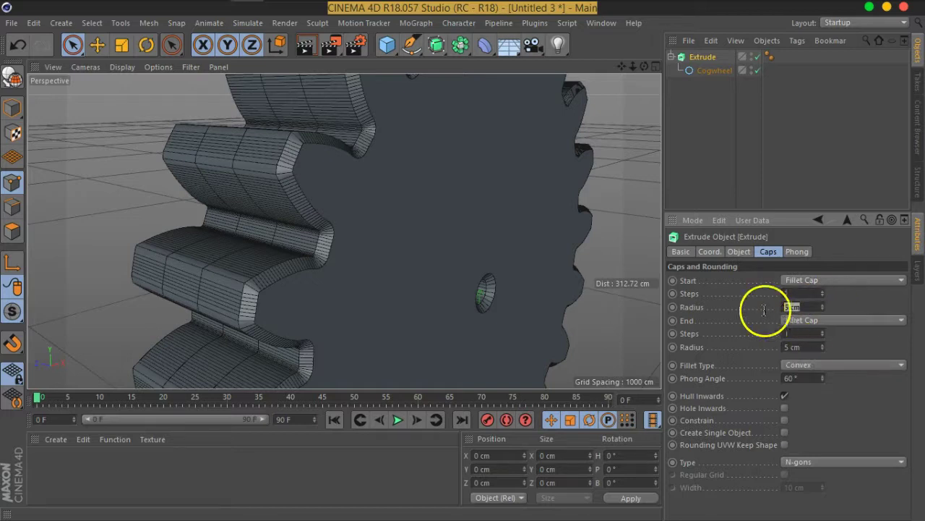
text(2)
key(Return)
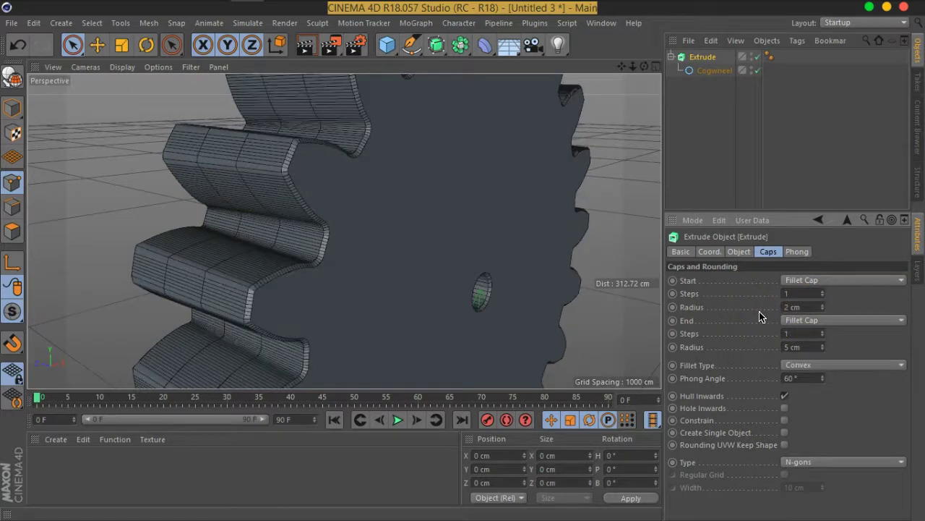
text(3)
key(Return)
alt+drag(293, 207, 489, 201)
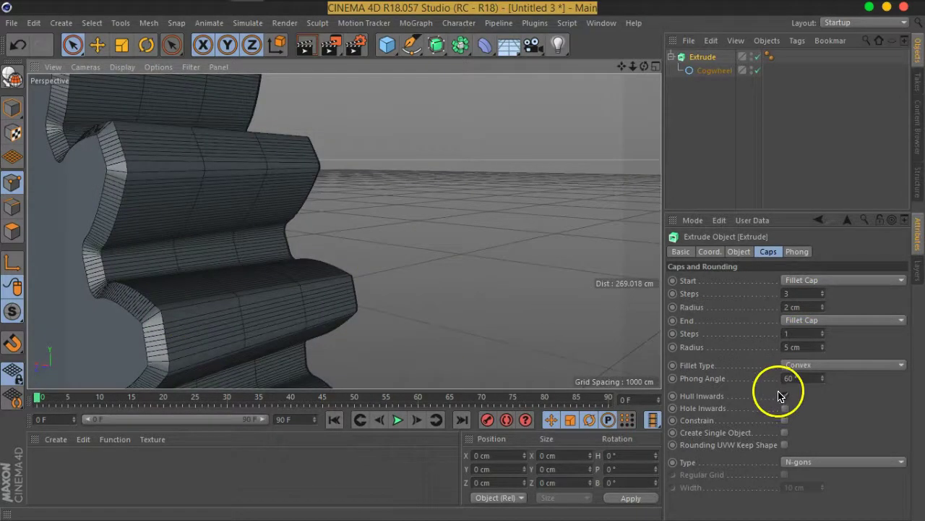
double_click(808, 346)
text(2)
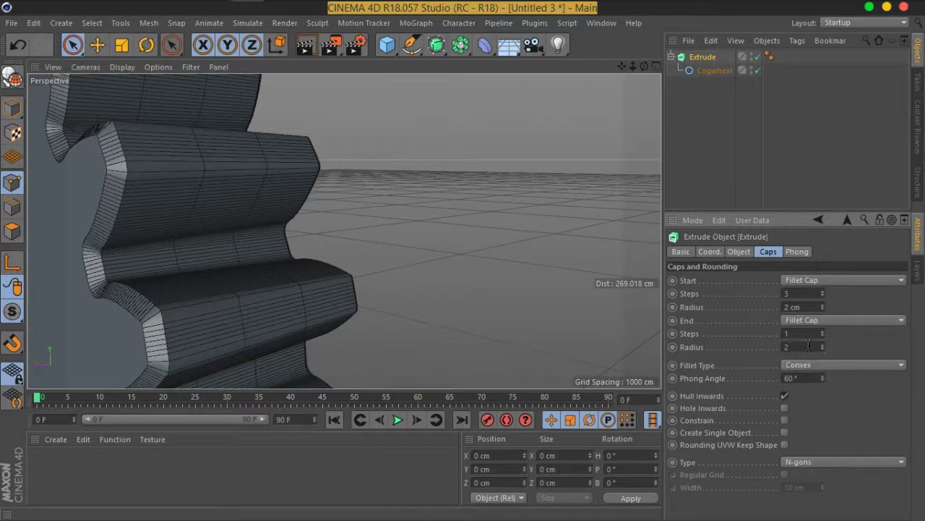
key(Return)
text(3)
key(Return)
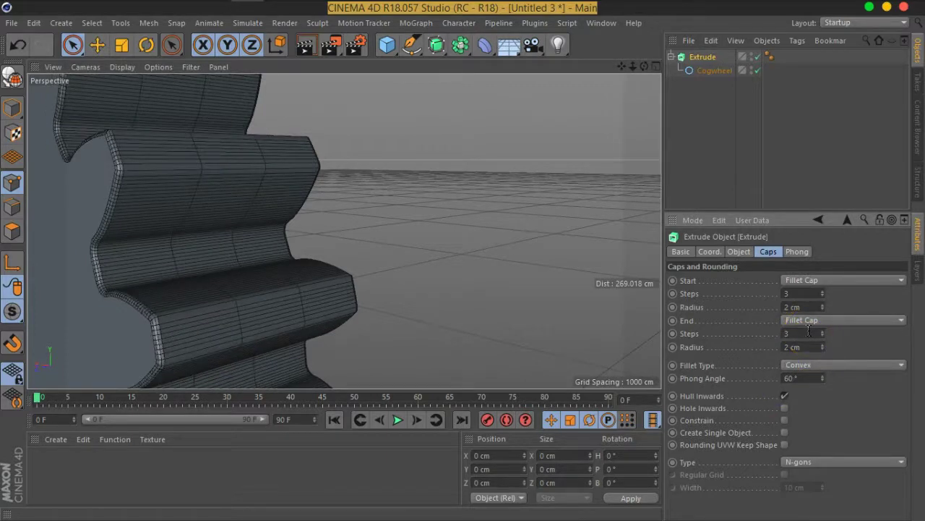
alt+middle_drag(212, 221, 304, 188)
mouse_move(304, 188)
alt+mouse_down()
mouse_move(378, 209)
mouse_move(200, 203)
mouse_move(413, 241)
mouse_move(320, 218)
mouse_move(393, 192)
alt+mouse_up()
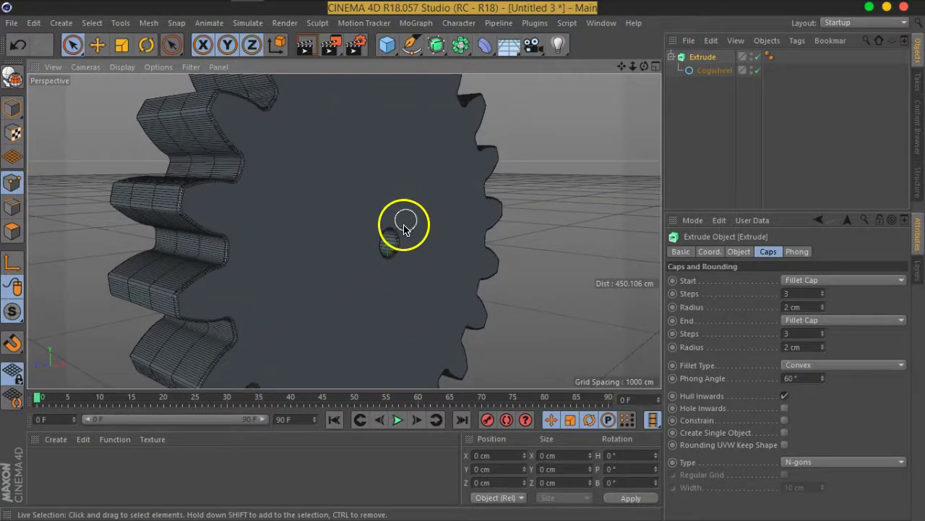
scroll(405, 228, down, 2)
scroll(419, 234, down, 2)
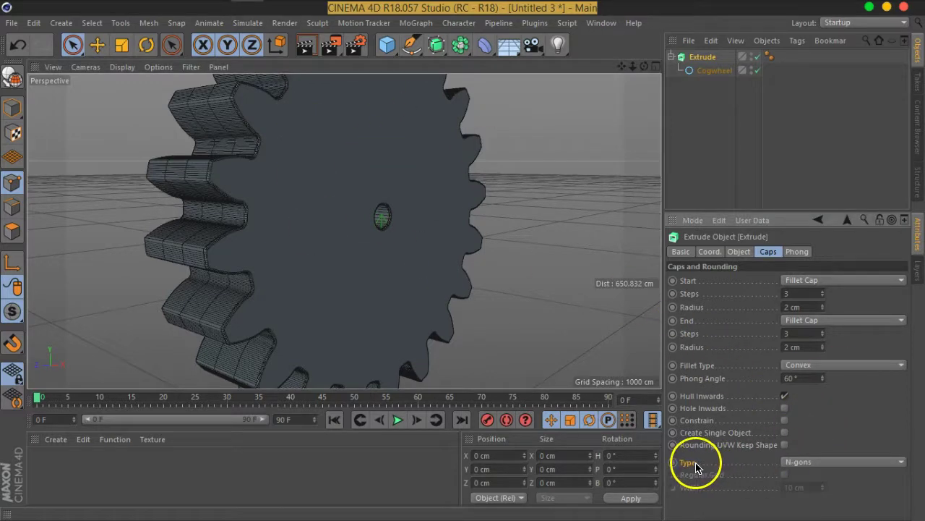
- Switch the cap type to Quadrangles and enable Regular Grid at 10 cm width
click(835, 464)
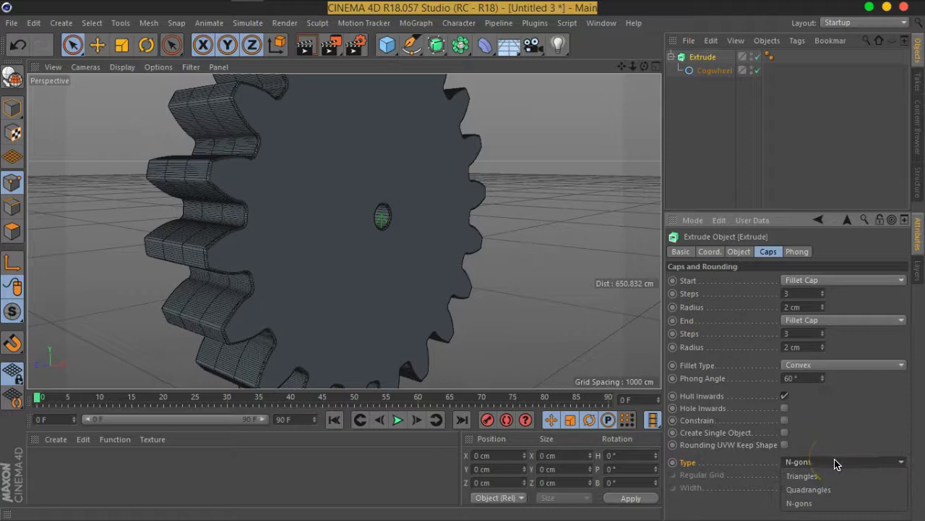
click(838, 491)
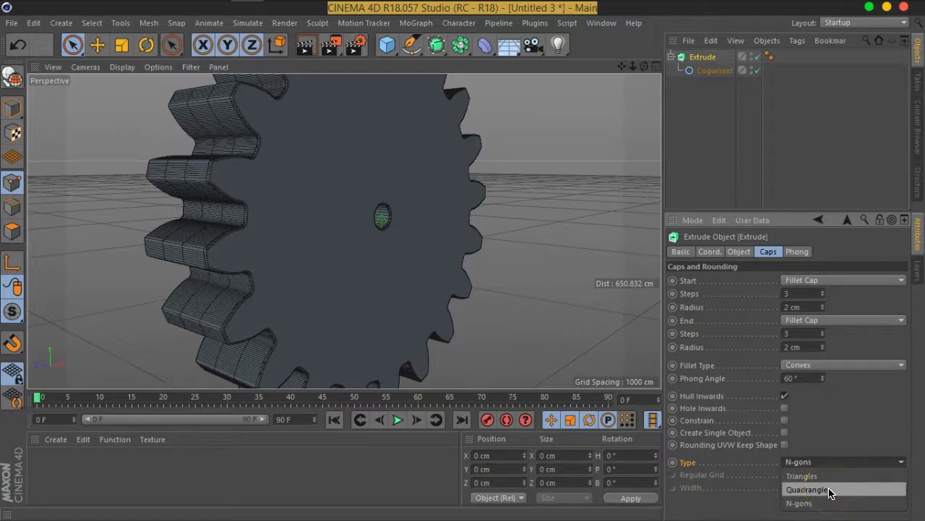
click(830, 493)
alt+drag(368, 279, 372, 268)
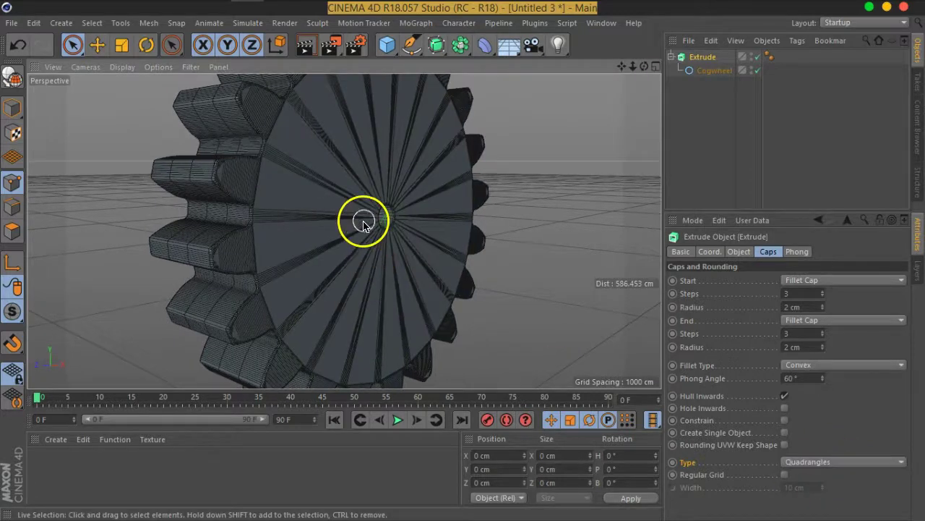
click(785, 476)
mouse_move(360, 254)
alt+mouse_down()
mouse_move(285, 233)
mouse_move(372, 238)
alt+mouse_up()
scroll(289, 216, up, 2)
alt+drag(296, 253, 329, 219)
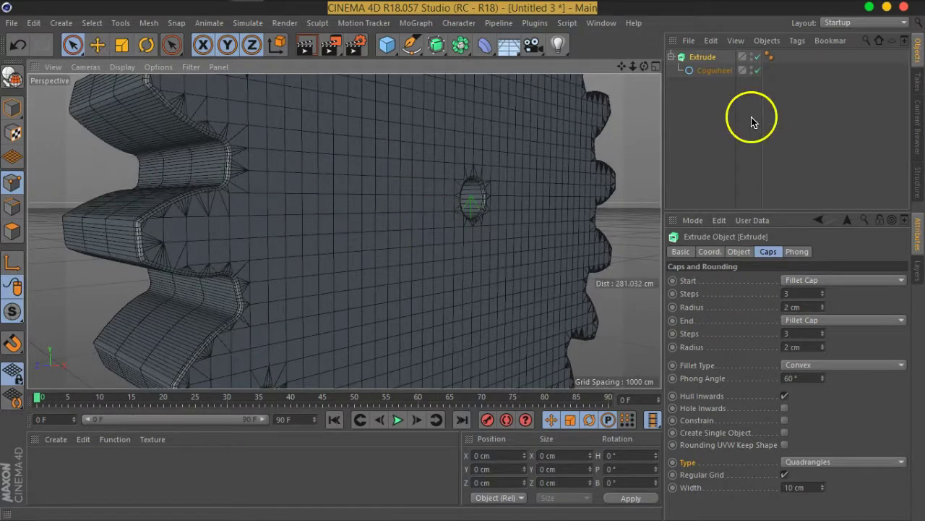
- Set the Cogwheel's intermediate points to Subdivided with 20° angle and 20 cm maximum length
click(711, 72)
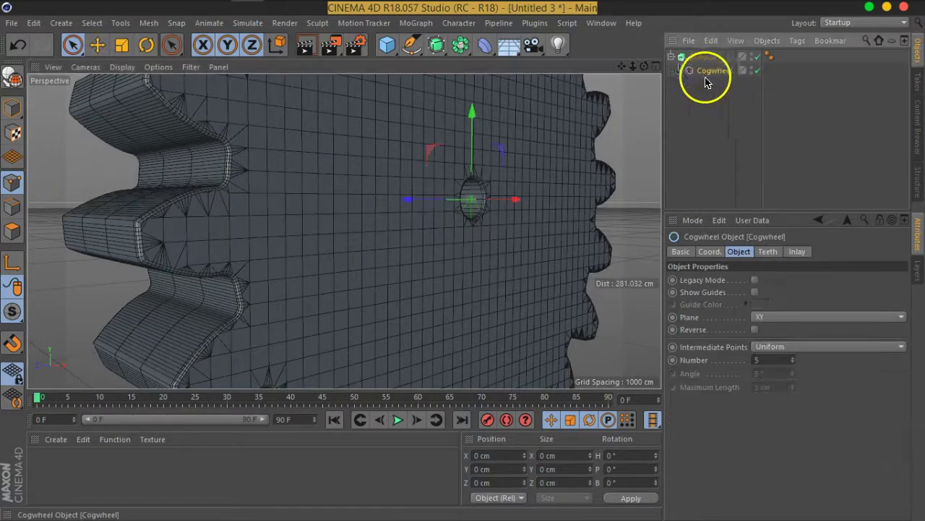
click(764, 349)
click(771, 414)
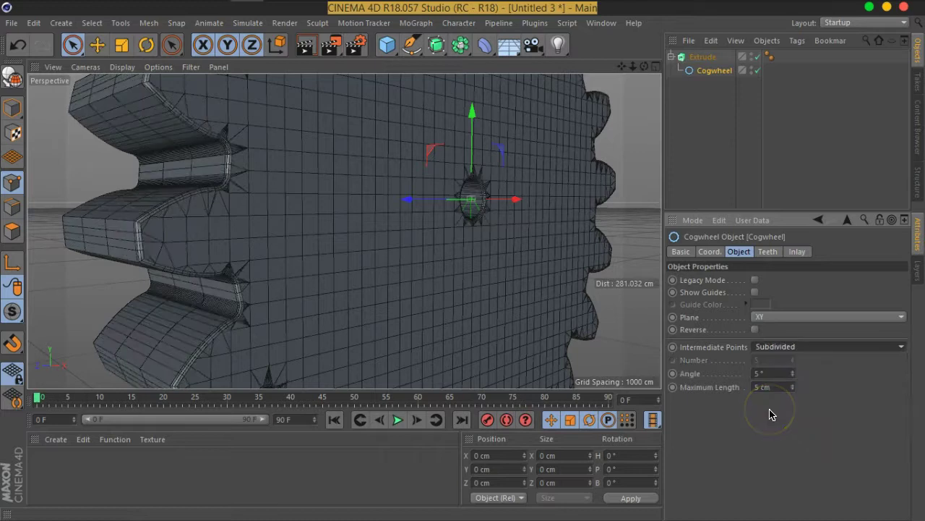
double_click(771, 373)
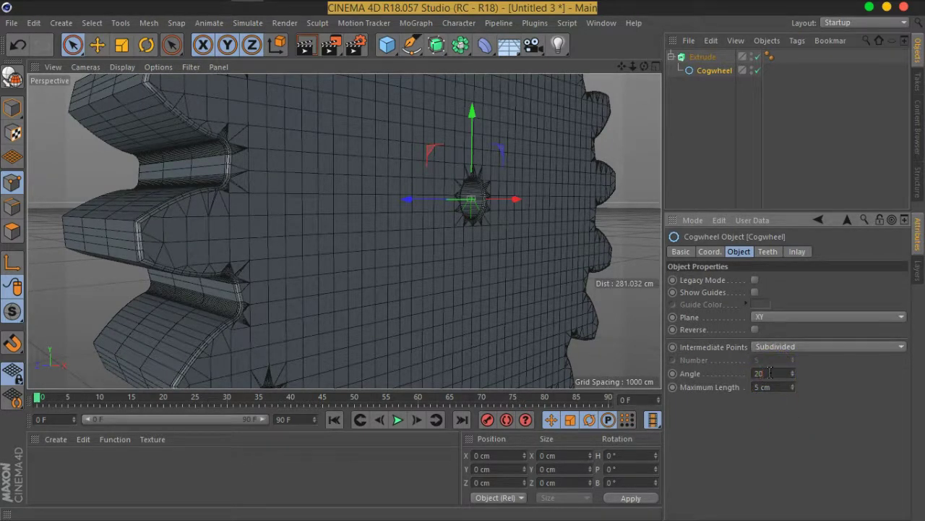
key(Tab)
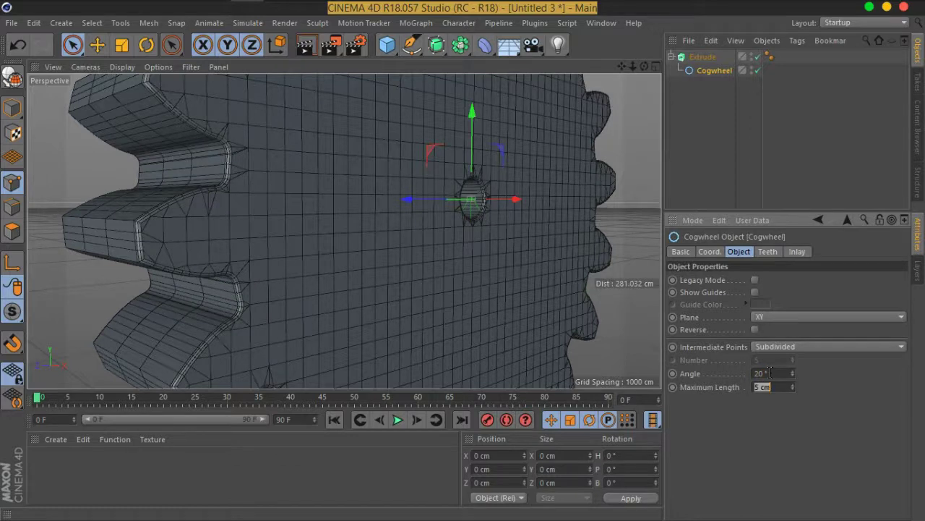
text(20)
key(Return)
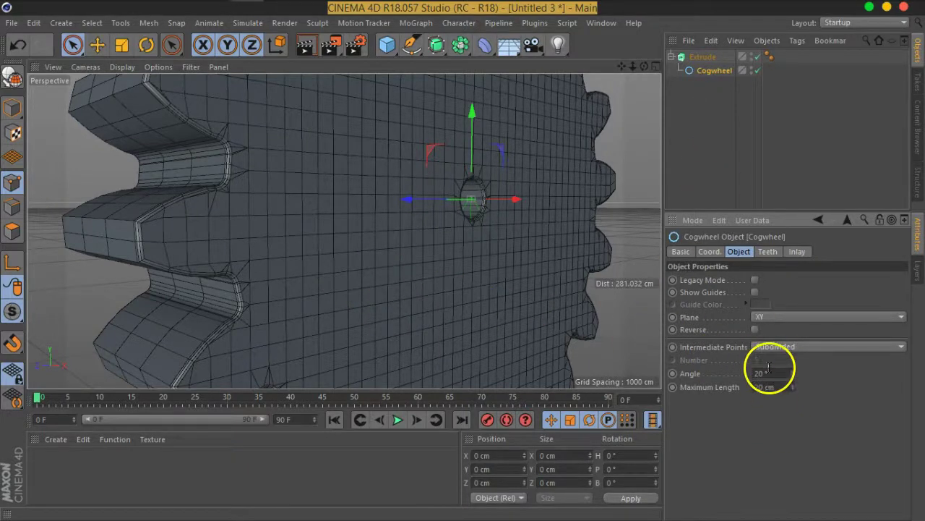
- Set the Extrude's cap grid Width to 10 cm for a finer mesh
click(702, 58)
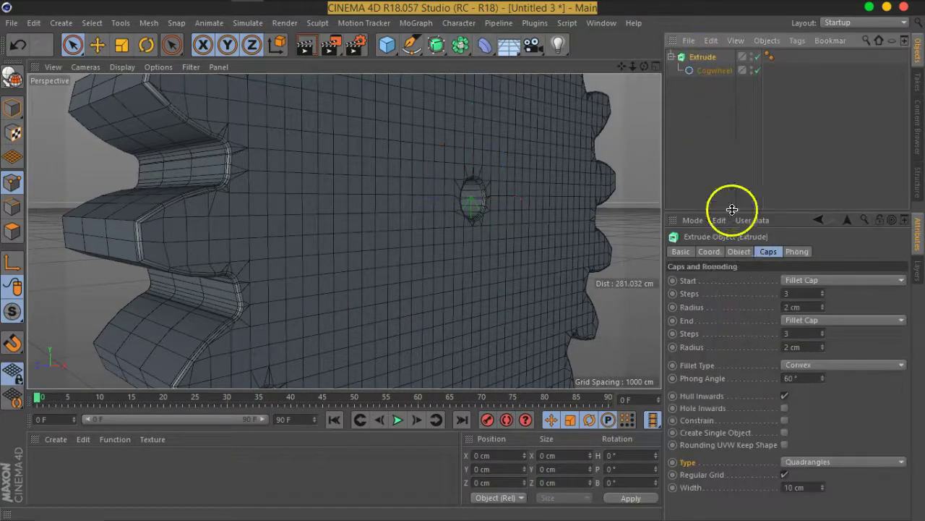
click(801, 488)
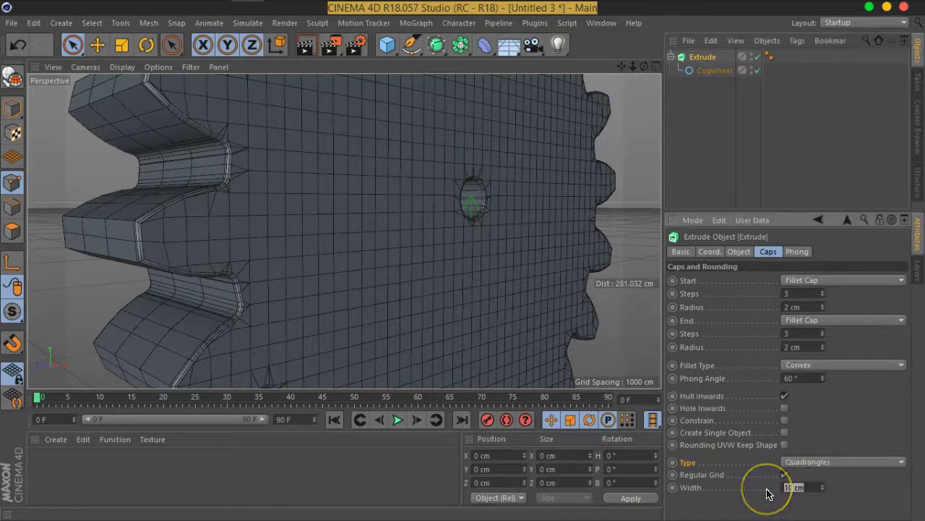
text(20)
key(Return)
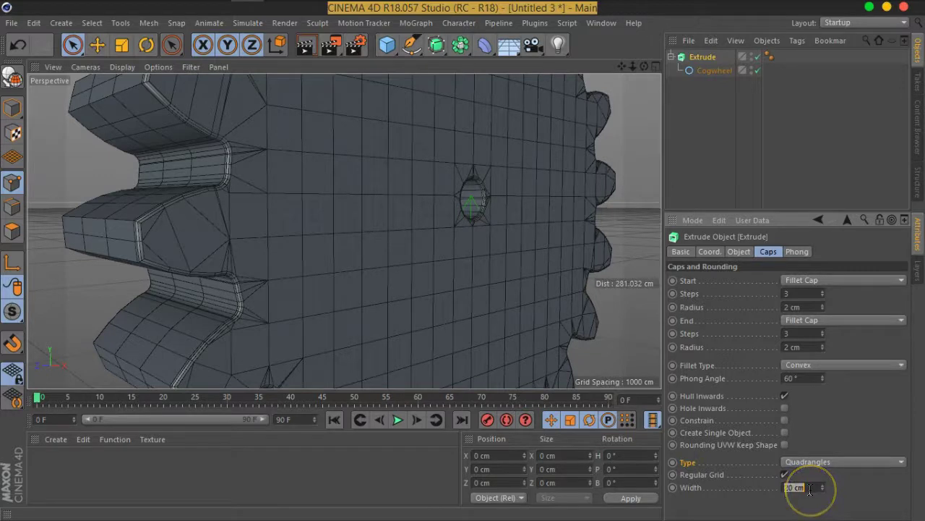
text(10)
key(Return)
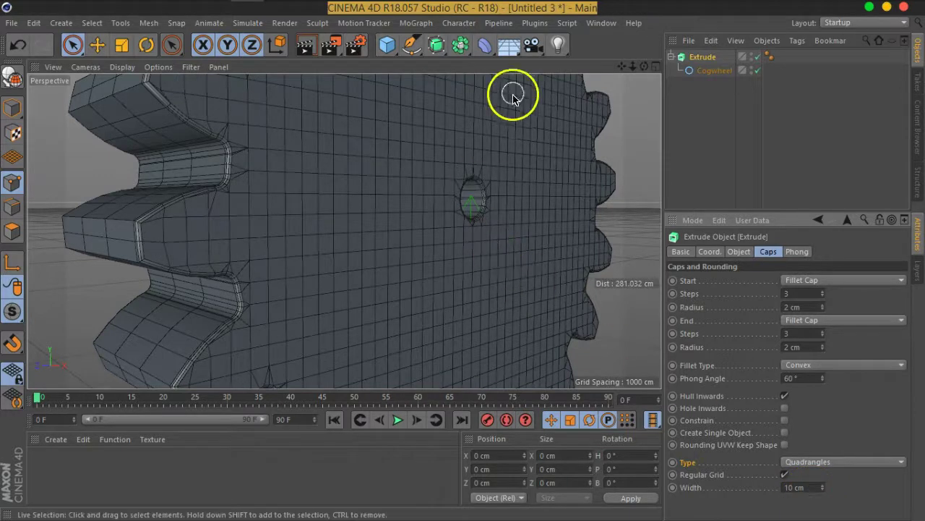
- Orbit and zoom out to view the whole finished gear
alt+right_drag(513, 97, 345, 182)
mouse_move(345, 182)
alt+mouse_down()
mouse_move(494, 211)
mouse_move(556, 206)
mouse_move(363, 207)
mouse_move(214, 184)
mouse_move(384, 198)
mouse_move(403, 258)
mouse_move(296, 213)
mouse_move(364, 159)
mouse_move(347, 192)
alt+mouse_up()
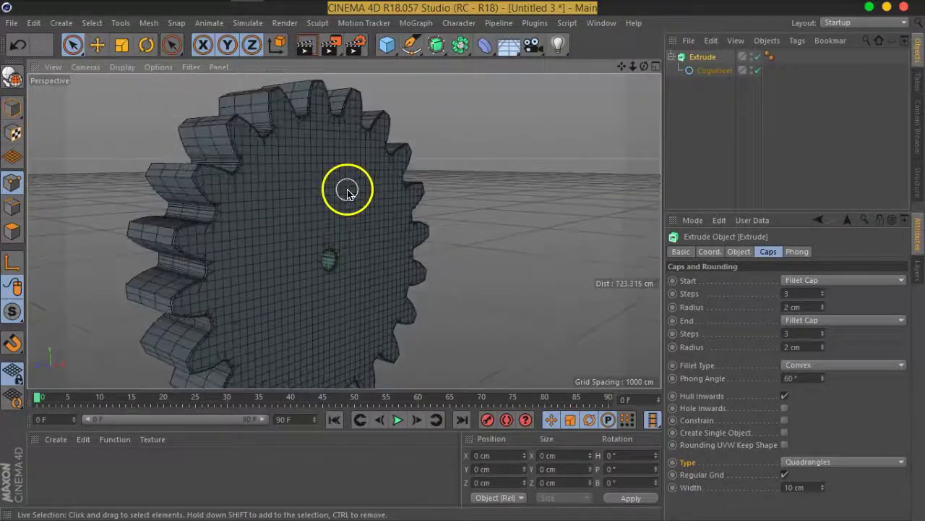
alt+right_drag(347, 192, 374, 221)
alt+drag(374, 221, 434, 210)
click(698, 121)
mouse_move(303, 215)
alt+mouse_down()
mouse_move(473, 202)
mouse_move(264, 219)
mouse_move(279, 232)
mouse_move(330, 173)
mouse_move(367, 174)
alt+mouse_up()
scroll(337, 178, up, 2)
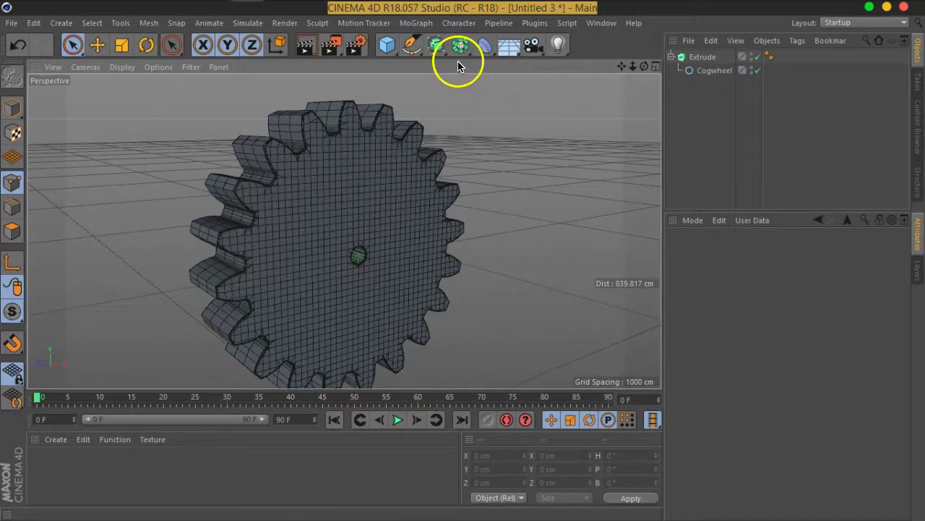
- Add a Circle spline and enlarge it to 200 cm to overlap the gear's top
click(411, 45)
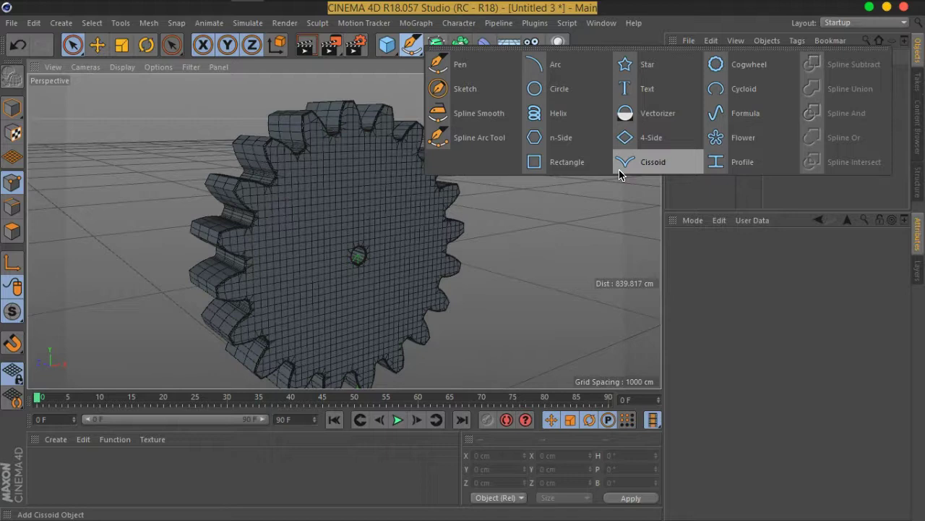
click(555, 96)
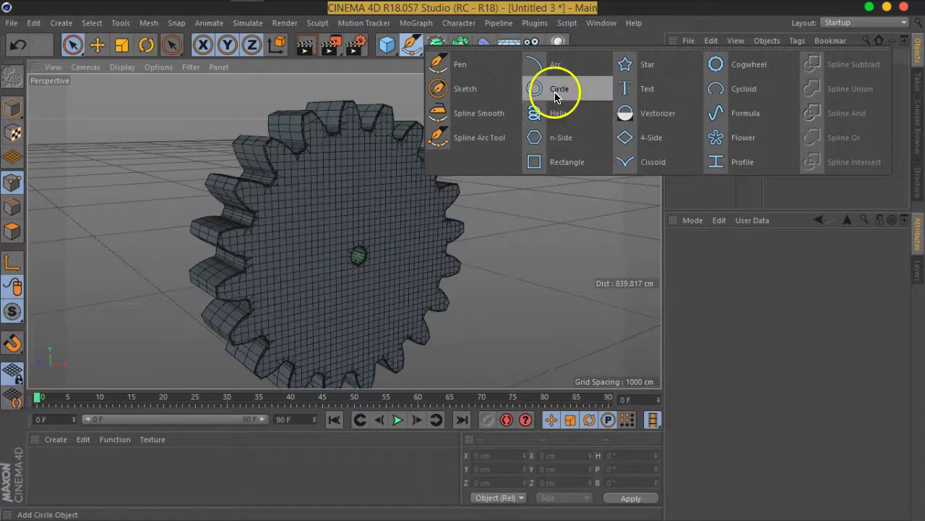
click(556, 97)
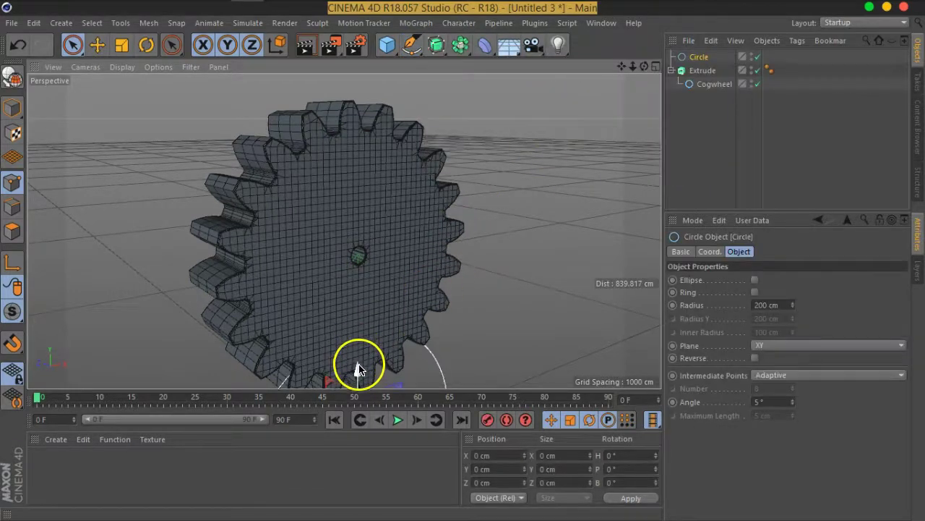
drag(358, 372, 352, 147)
scroll(351, 140, down, 2)
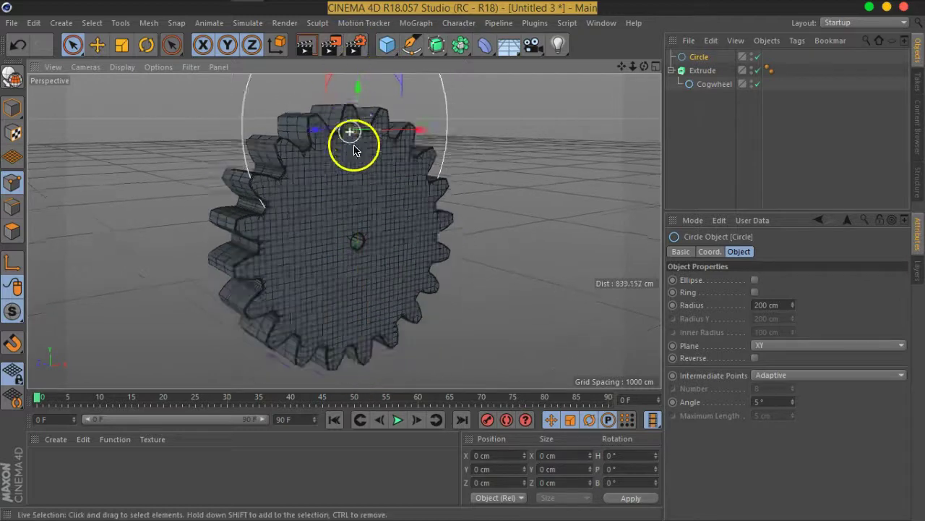
scroll(383, 188, down, 3)
- Disable the Extrude and place Circle below Cogwheel in the hierarchy
click(758, 71)
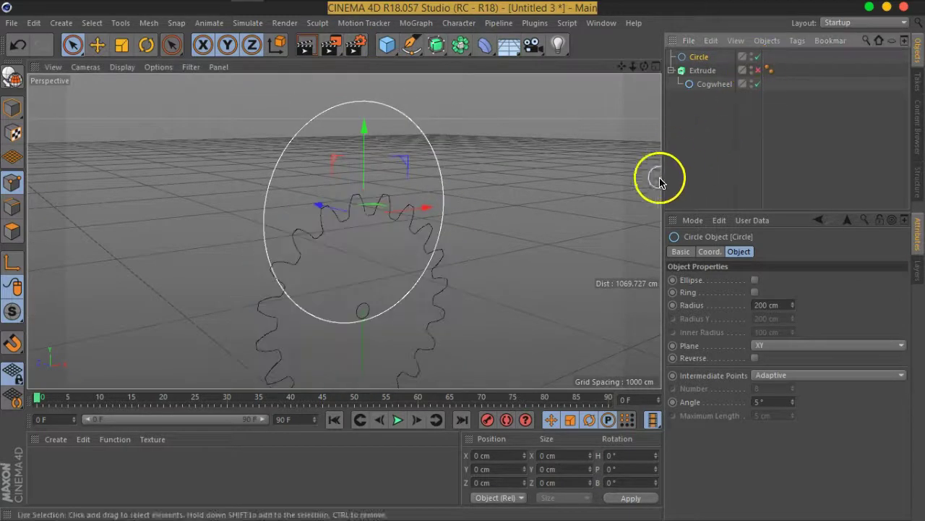
click(705, 84)
drag(700, 66, 699, 90)
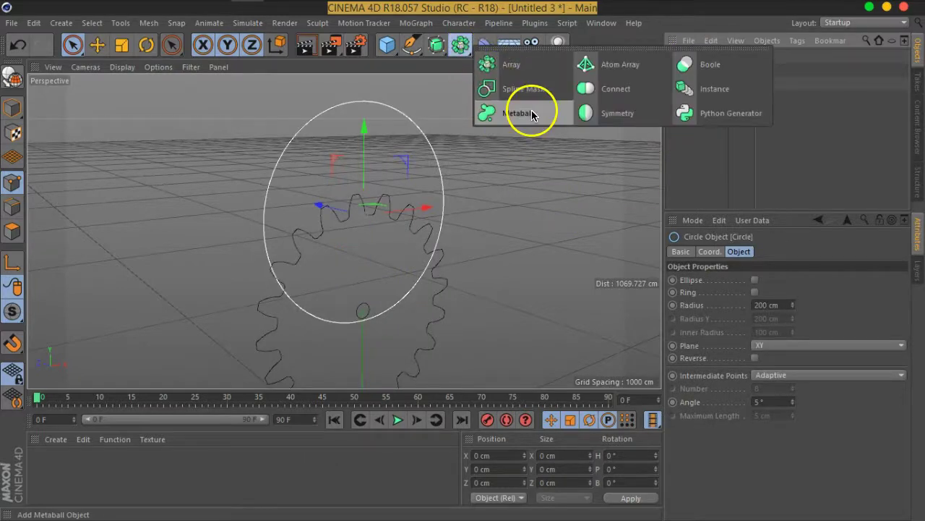
- Add a Spline Mask and put the Cogwheel and Circle inside it
drag(467, 56, 527, 100)
shift+click(688, 86)
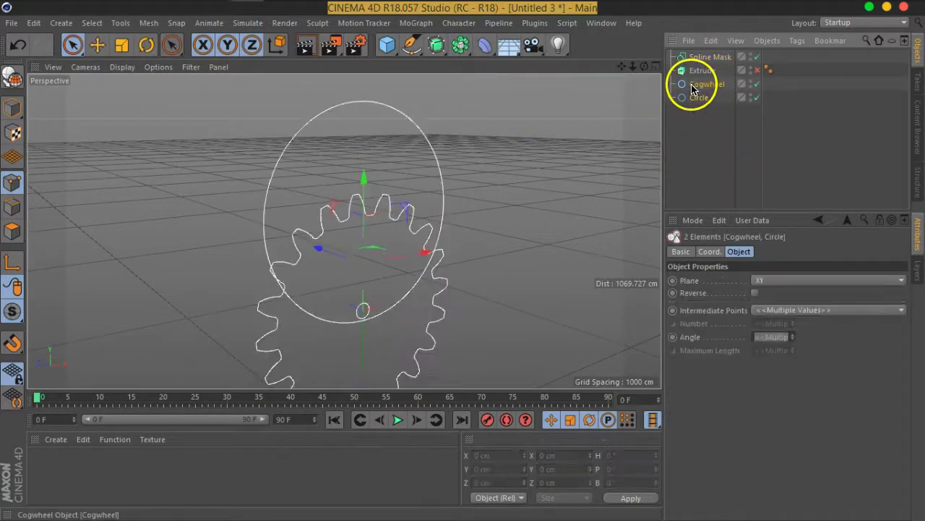
drag(687, 86, 707, 60)
click(700, 57)
alt+drag(485, 229, 403, 285)
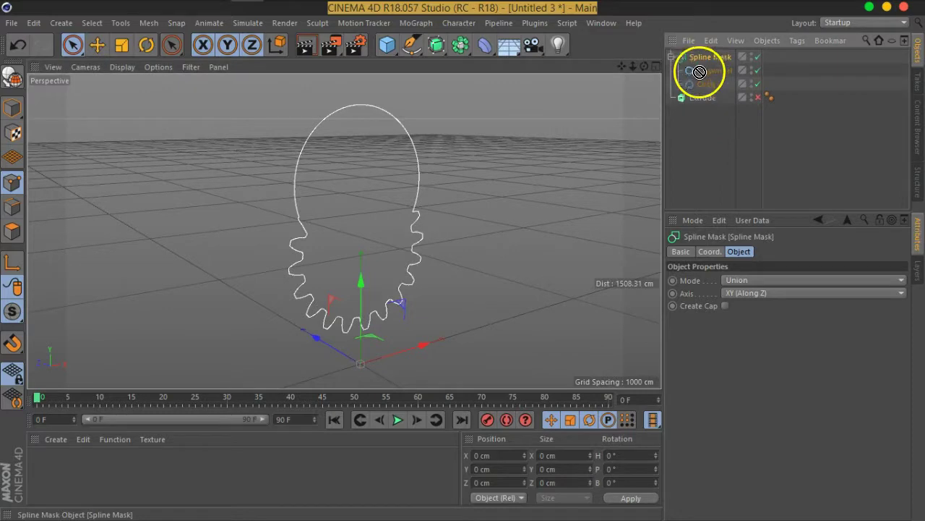
- Nest the Spline Mask under the Extrude and re-enable the Extrude
drag(703, 100, 705, 101)
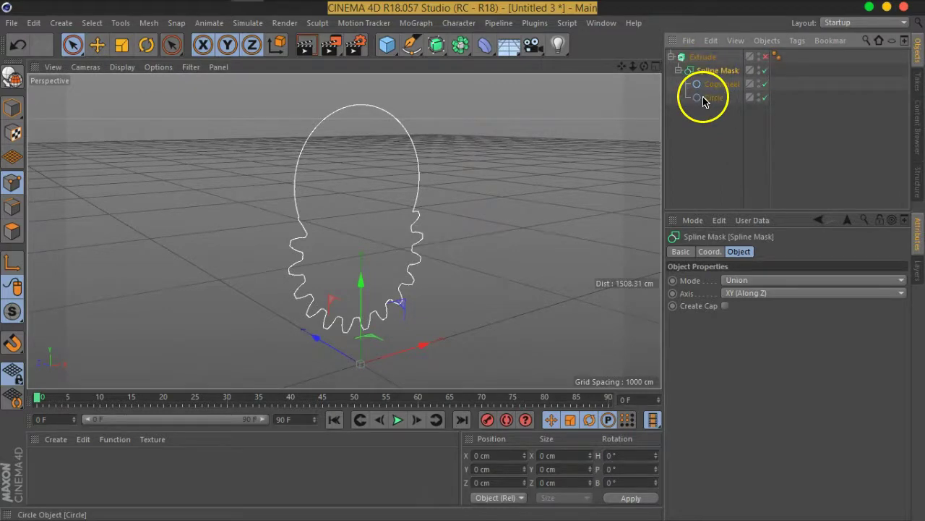
click(766, 56)
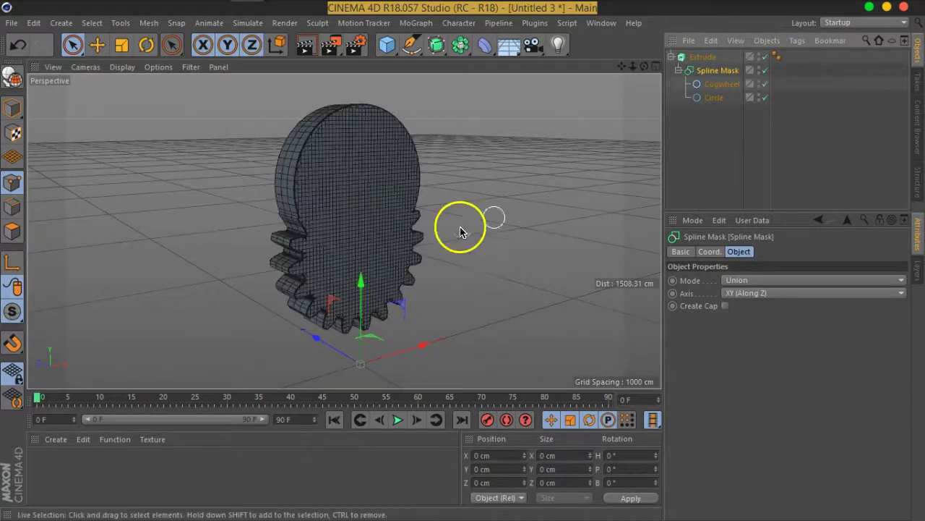
mouse_move(451, 209)
alt+mouse_down()
mouse_move(450, 244)
mouse_move(469, 246)
mouse_move(580, 154)
alt+mouse_up()
click(714, 97)
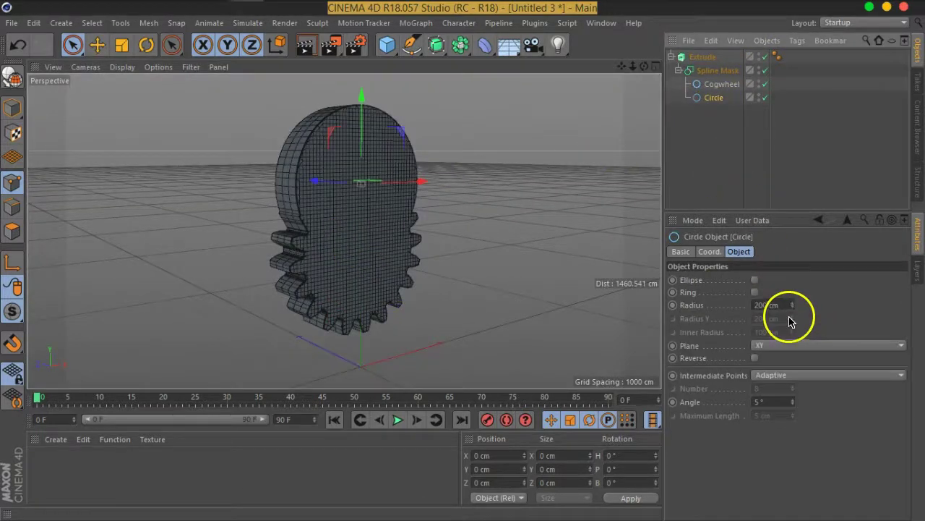
- Reduce the Circle radius to 166 cm so the gear's rounded top dome shrinks
mouse_move(793, 311)
mouse_down()
mouse_move(795, 368)
mouse_move(814, 263)
mouse_move(812, 172)
mouse_move(809, 347)
mouse_move(810, 333)
mouse_up()
mouse_move(470, 217)
alt+mouse_down()
mouse_move(231, 203)
mouse_move(482, 207)
alt+mouse_up()
scroll(390, 204, up, 3)
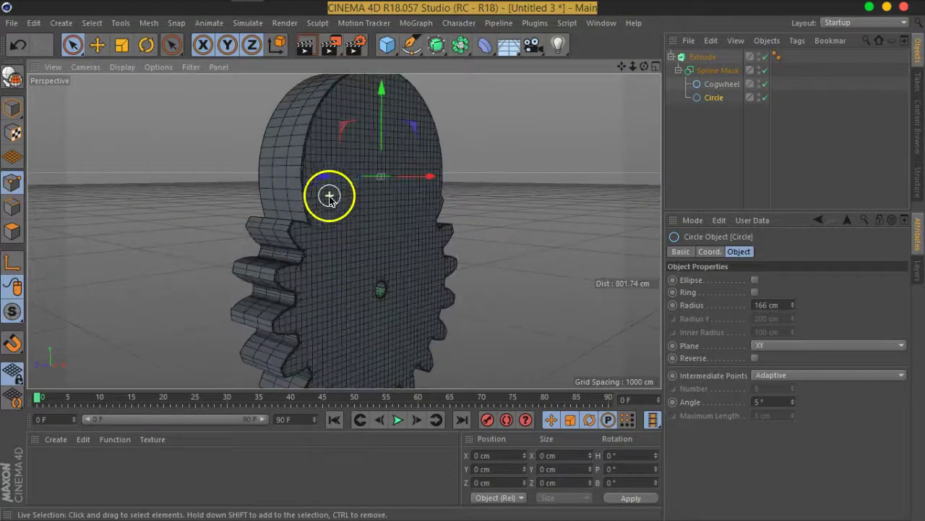
- Switch the viewport to Gouraud Shading and inspect the gear without wire lines
click(122, 67)
click(134, 88)
mouse_move(463, 252)
alt+mouse_down()
mouse_move(233, 234)
mouse_move(405, 248)
mouse_move(516, 231)
mouse_move(430, 254)
mouse_move(438, 229)
mouse_move(398, 219)
mouse_move(405, 200)
alt+mouse_up()
scroll(420, 248, down, 4)
scroll(405, 204, up, 2)
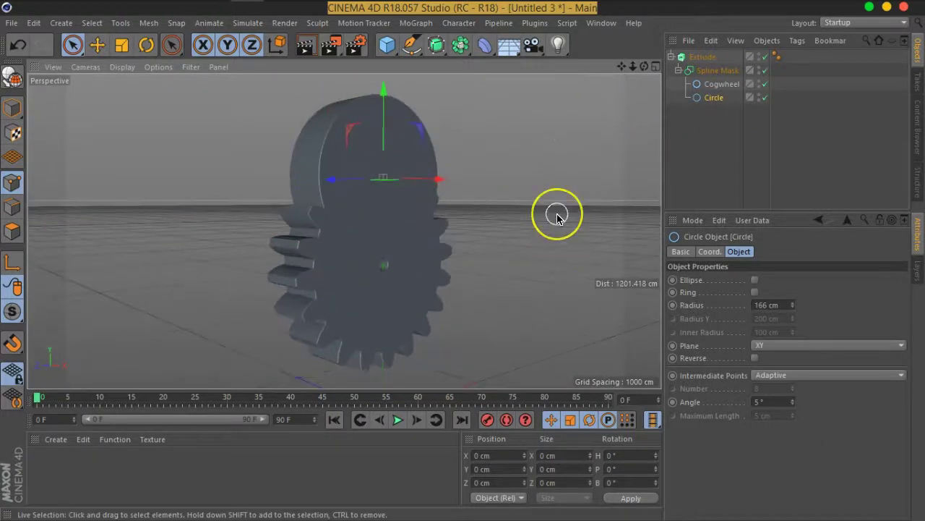
mouse_move(198, 310)
alt+mouse_down()
mouse_move(215, 268)
mouse_move(407, 273)
mouse_move(381, 244)
mouse_move(485, 241)
mouse_move(440, 252)
mouse_move(533, 264)
mouse_move(376, 229)
alt+mouse_up()
scroll(313, 232, up, 3)
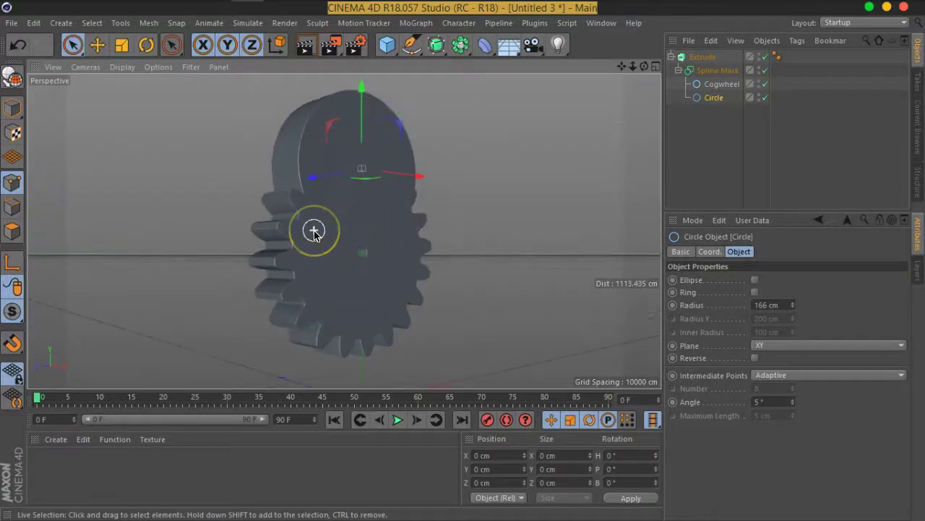
scroll(314, 232, down, 1)
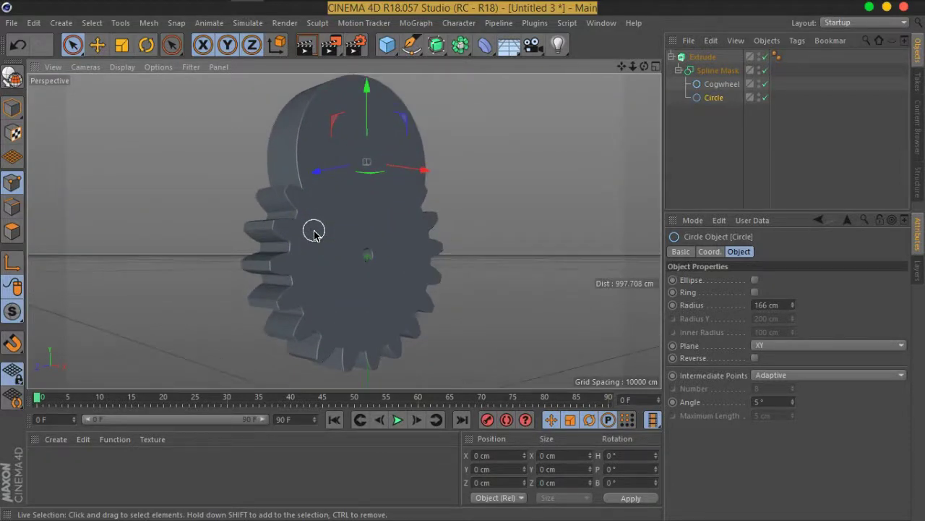
alt+drag(481, 241, 438, 231)
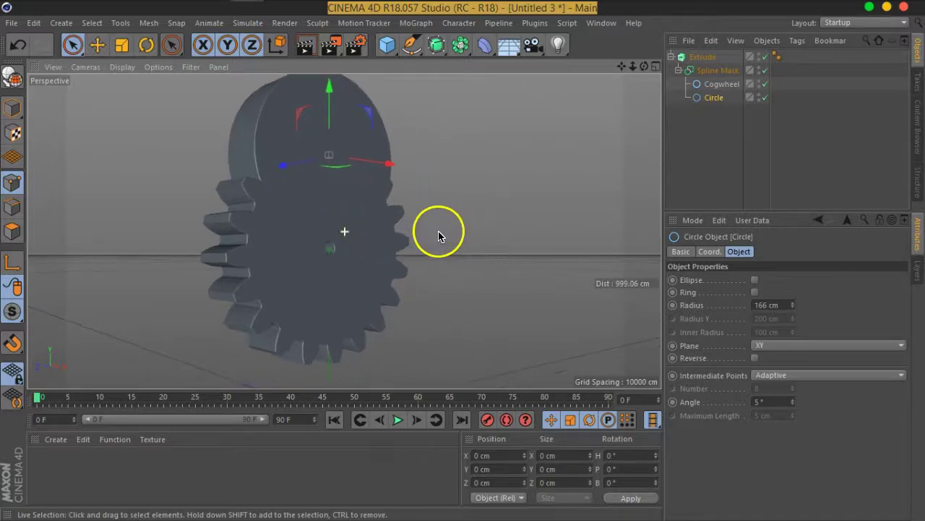
scroll(341, 222, down, 3)
scroll(341, 223, down, 2)
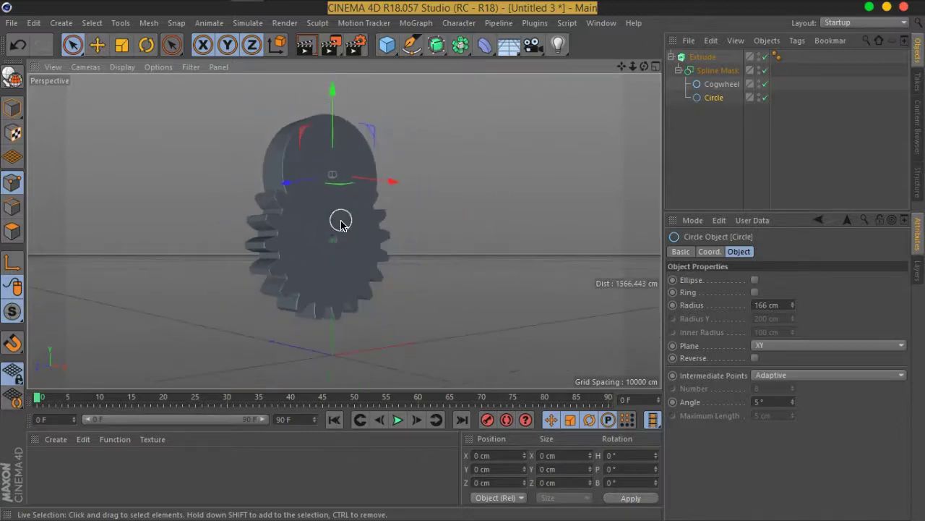
scroll(341, 222, down, 2)
scroll(341, 222, down, 2)
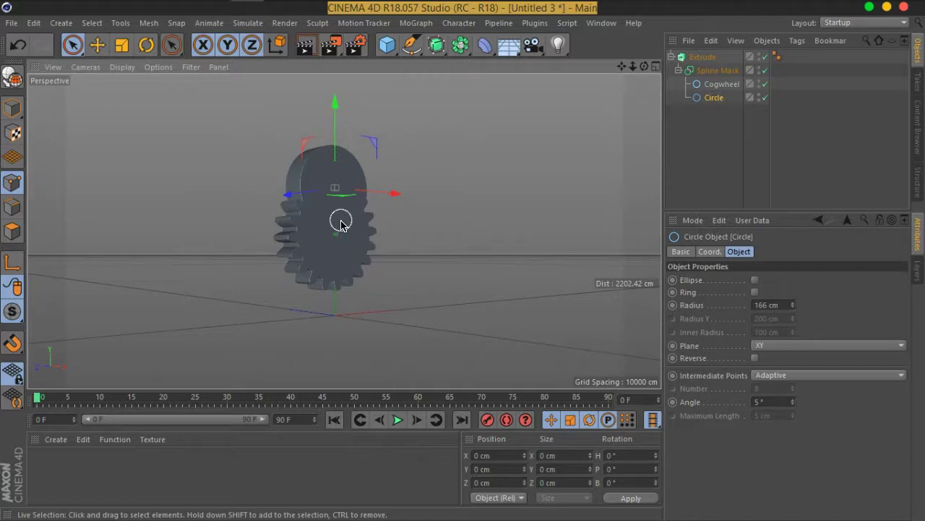
mouse_move(359, 212)
alt+mouse_down()
mouse_move(335, 202)
mouse_move(352, 238)
mouse_move(397, 209)
mouse_move(394, 181)
alt+mouse_up()
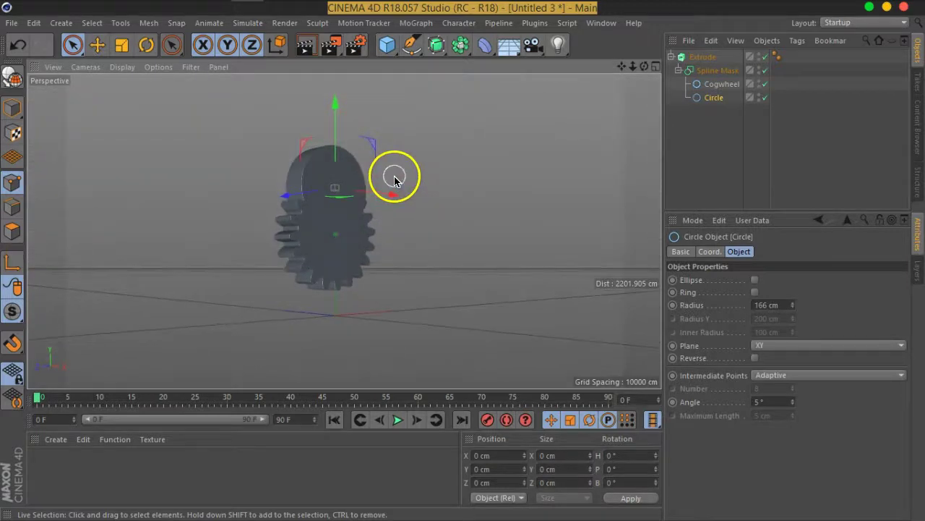